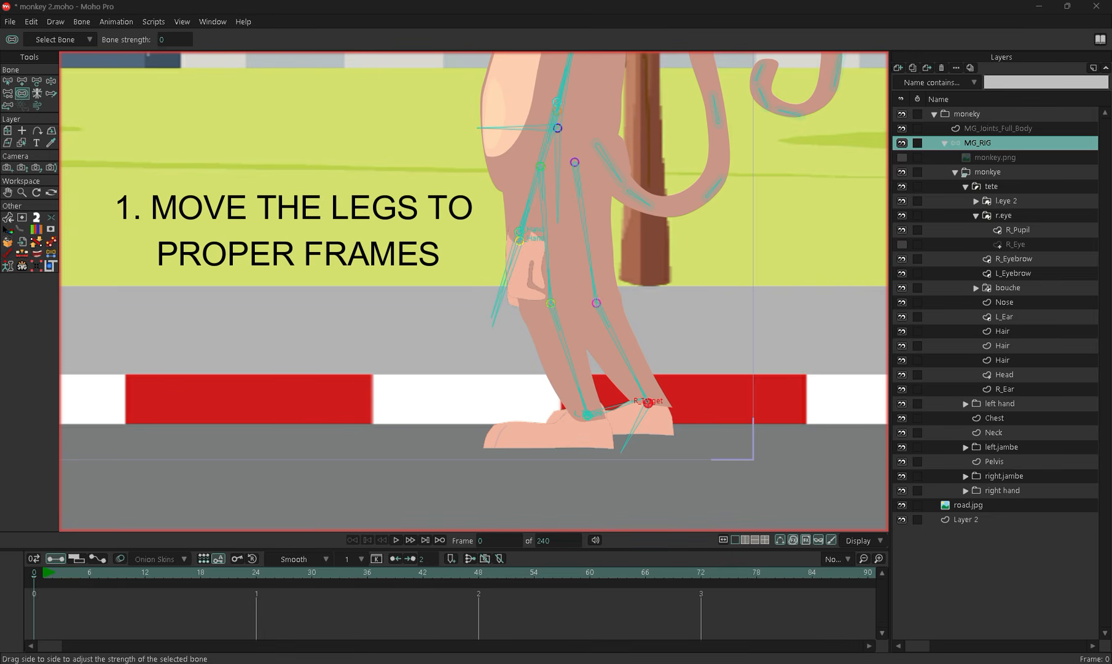
Keyframe the rig's starting pose at frame 1 by freezing all visible bones
key("ctrl+Right")
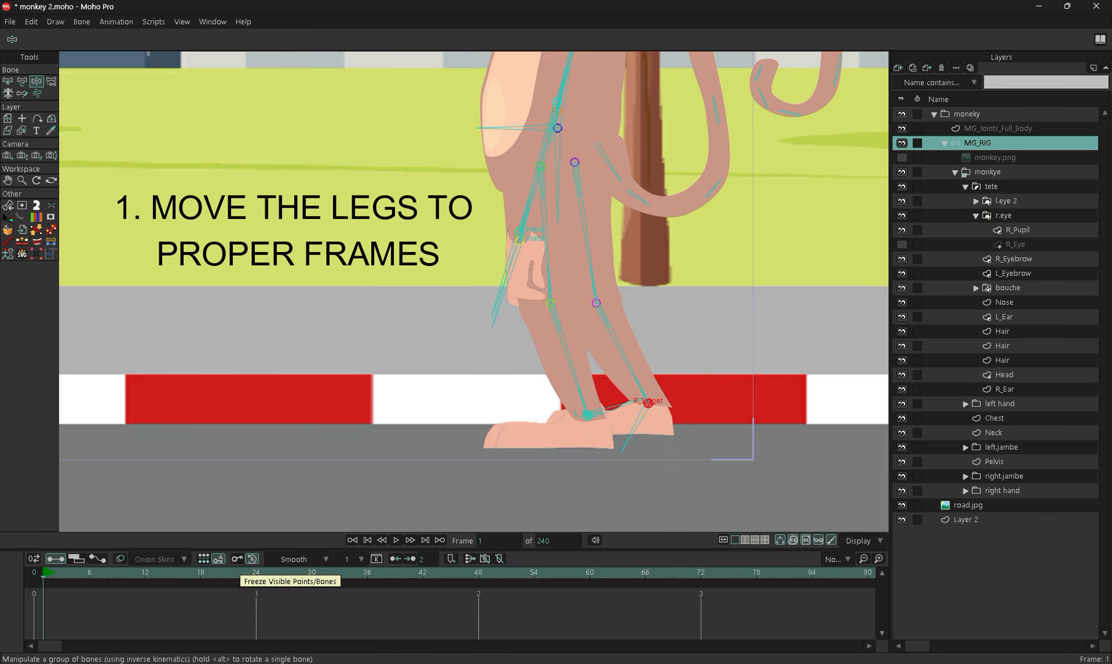
left_click(252, 558)
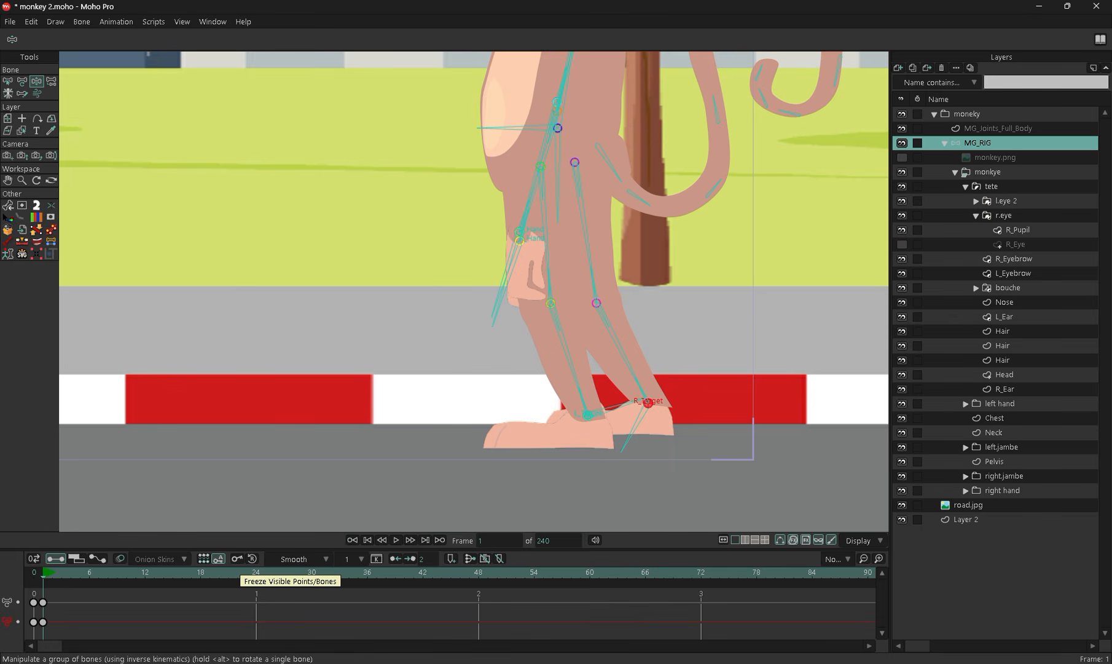
At frame 12, move the right foot's target bone ahead of the left foot and shift the body bone slightly forward and down
left_click(145, 572)
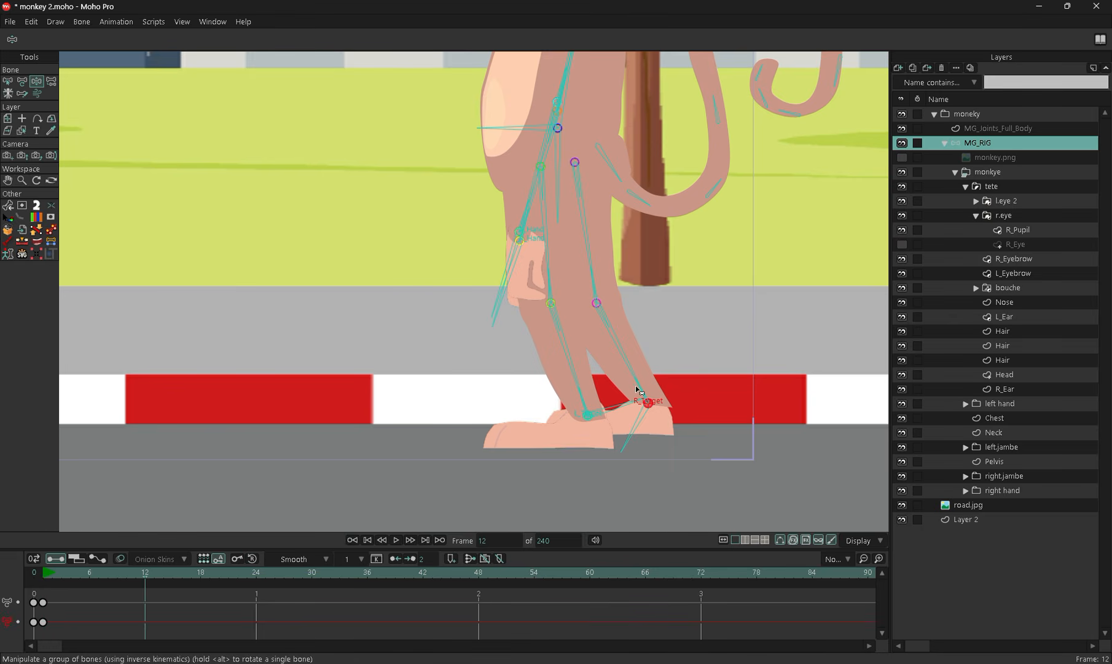
scroll(521, 286, "up", 5)
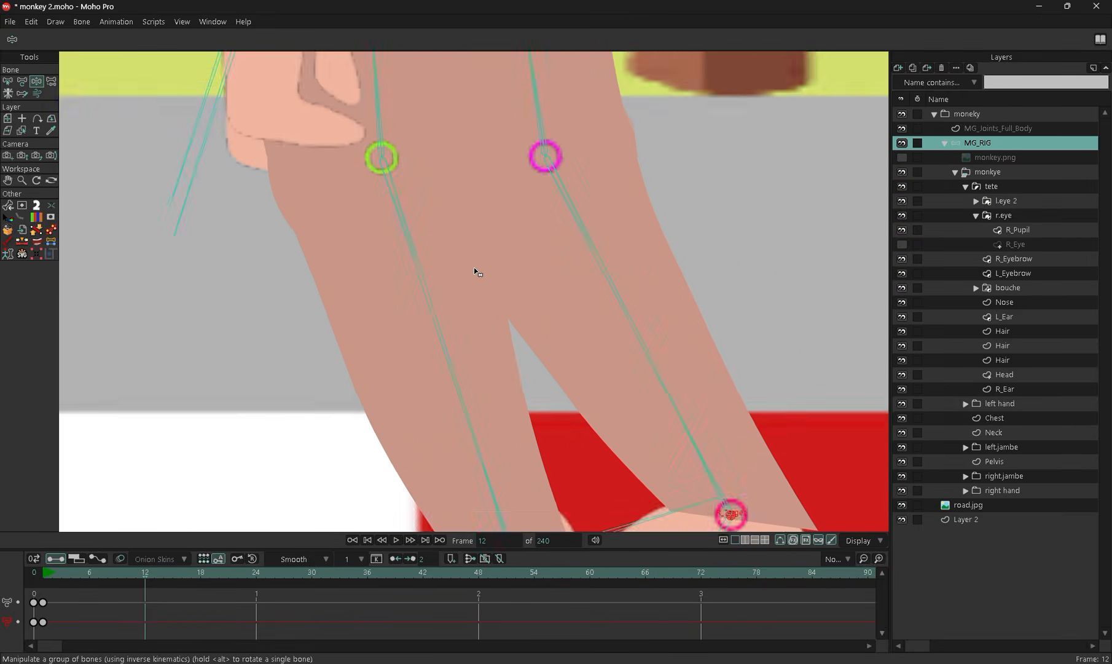
left_click_drag(478, 272, 399, 47)
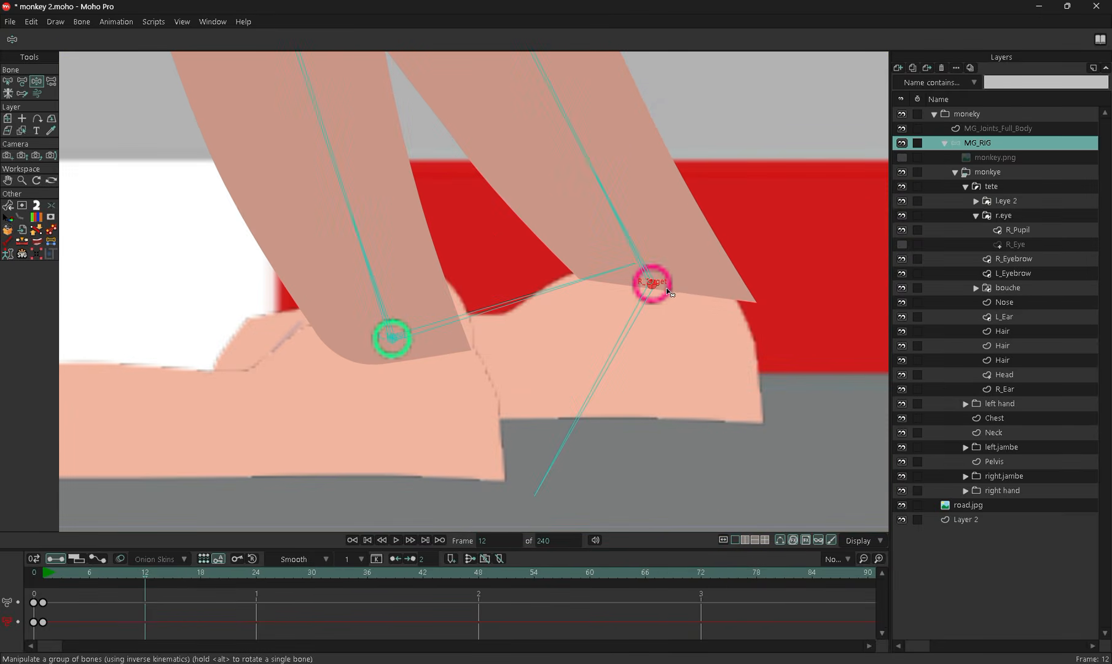
scroll(430, 344, "down", 5)
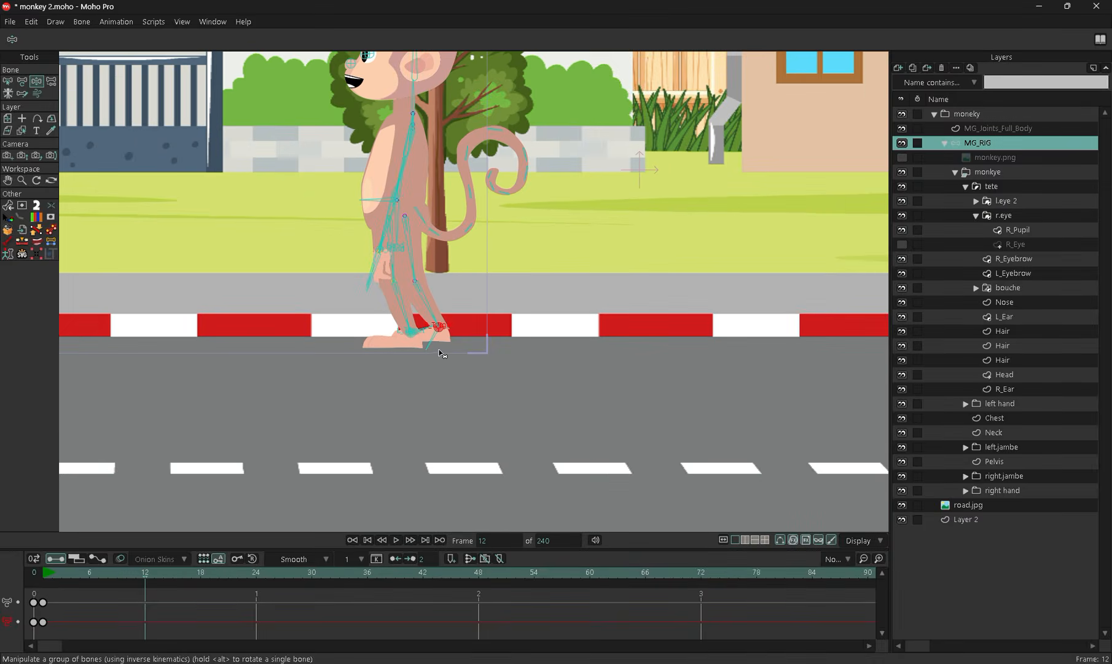
scroll(441, 353, "up", 1)
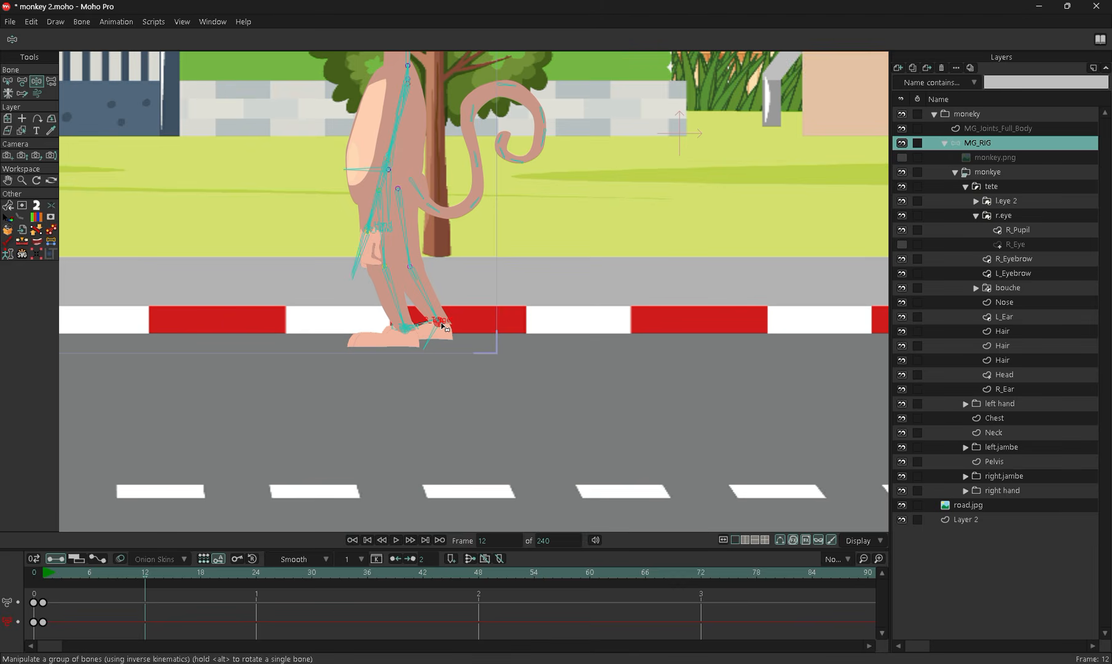
left_click_drag(443, 323, 324, 322)
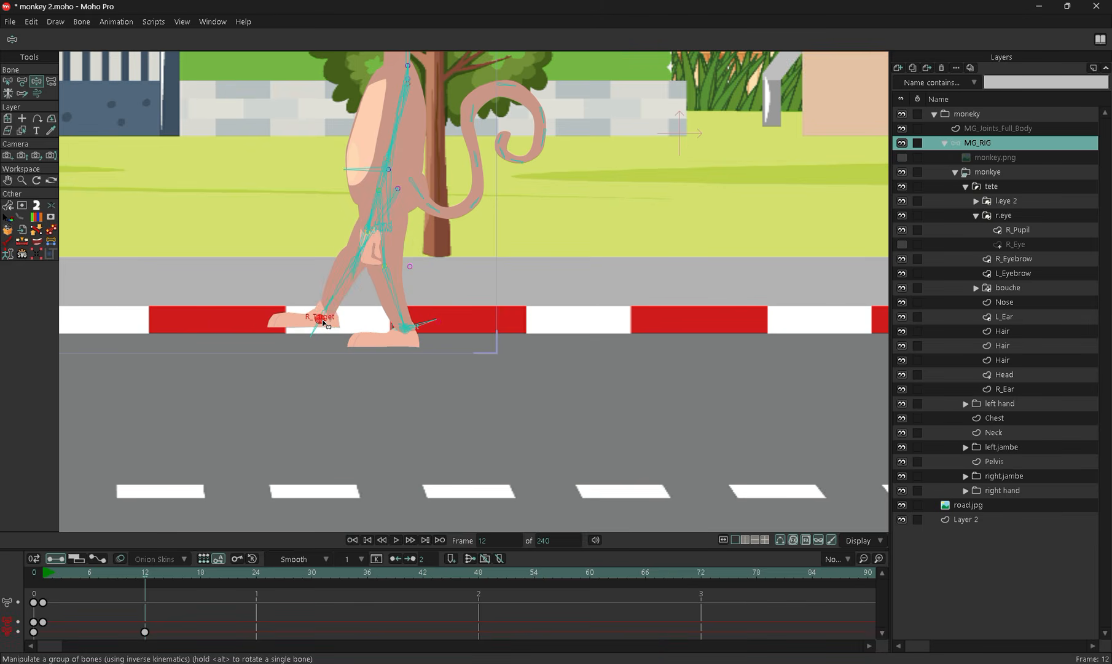
scroll(410, 249, "up", 2)
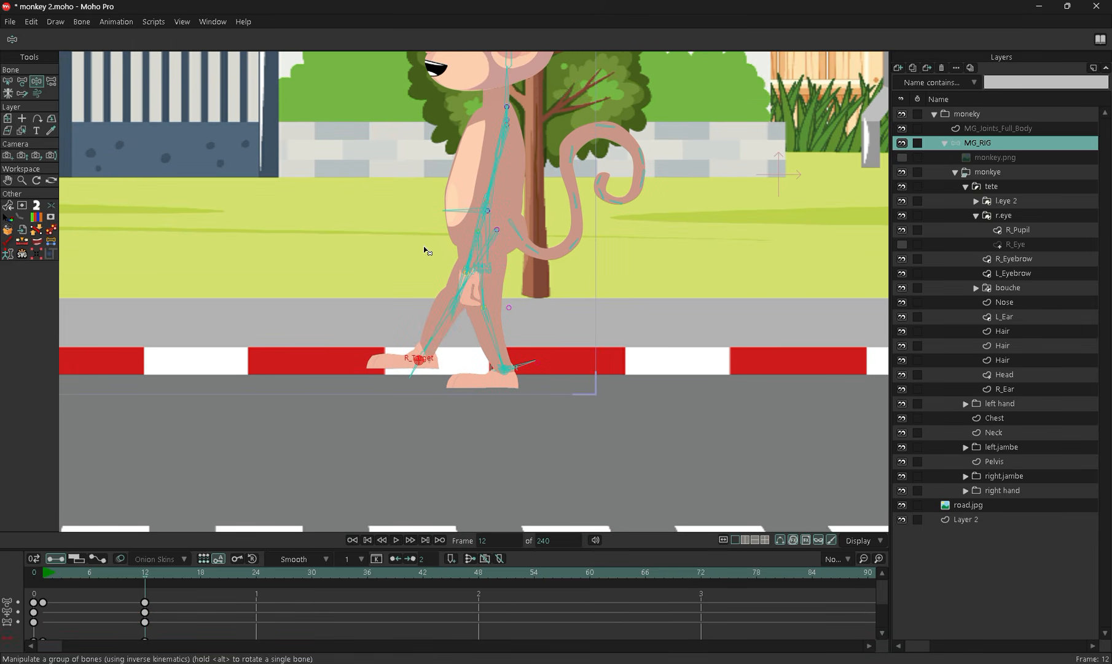
left_click_drag(463, 222, 456, 226)
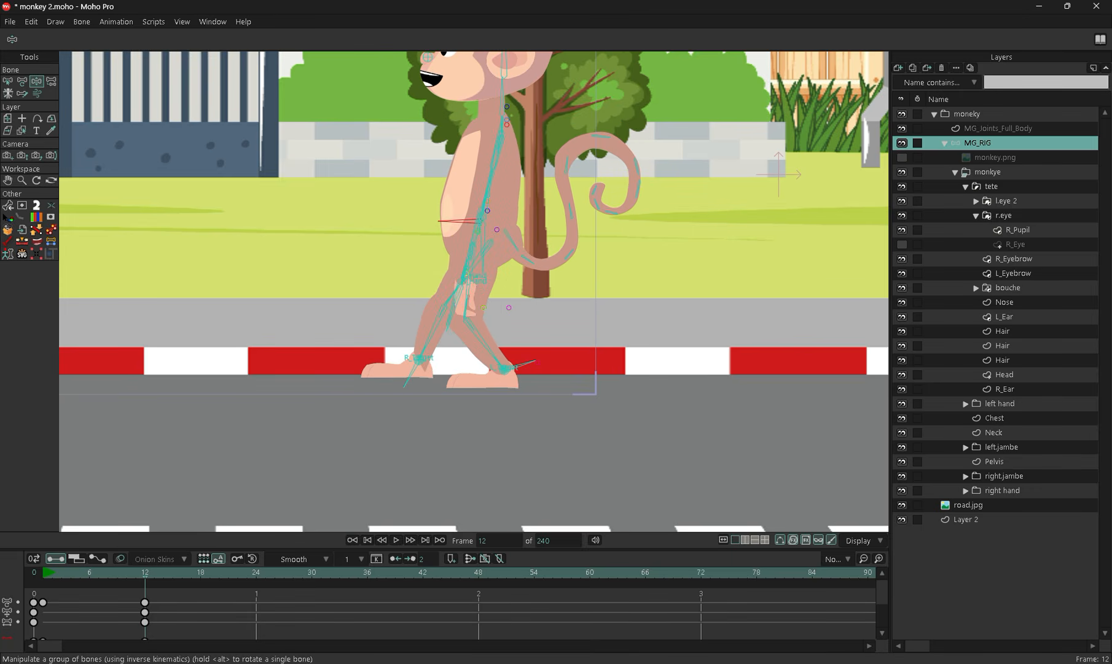
Scrub back from frame 12 towards frame 1 and return to frame 12 to check the first leg movement
key("ctrl+Left")
key("ctrl+Left")
key("ctrl+Left")
key("ctrl+Left")
key("ctrl+Left")
key("ctrl+Left")
key("ctrl+Left")
key("ctrl+Left")
key("ctrl+Left")
key("ctrl+Left")
key("ctrl+Left")
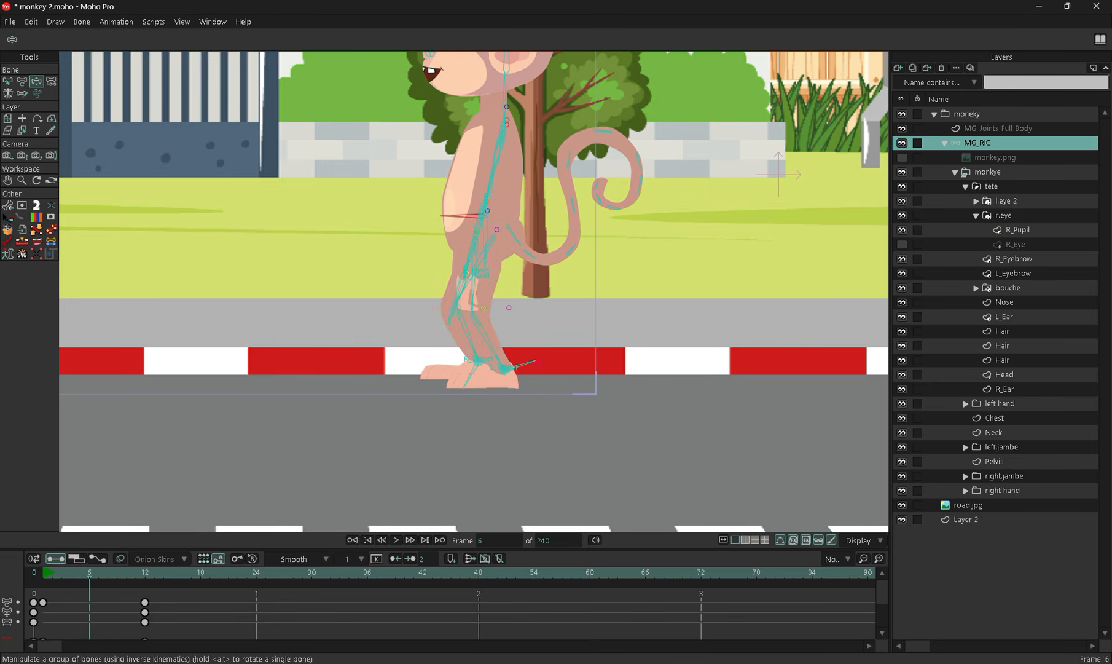
key("ctrl+Right")
key("ctrl+Right")
key("ctrl+Right")
key("ctrl+Right")
key("ctrl+Right")
key("ctrl+Right")
key("ctrl+Right")
key("ctrl+Right")
key("ctrl+Right")
key("ctrl+Right")
key("ctrl+Right")
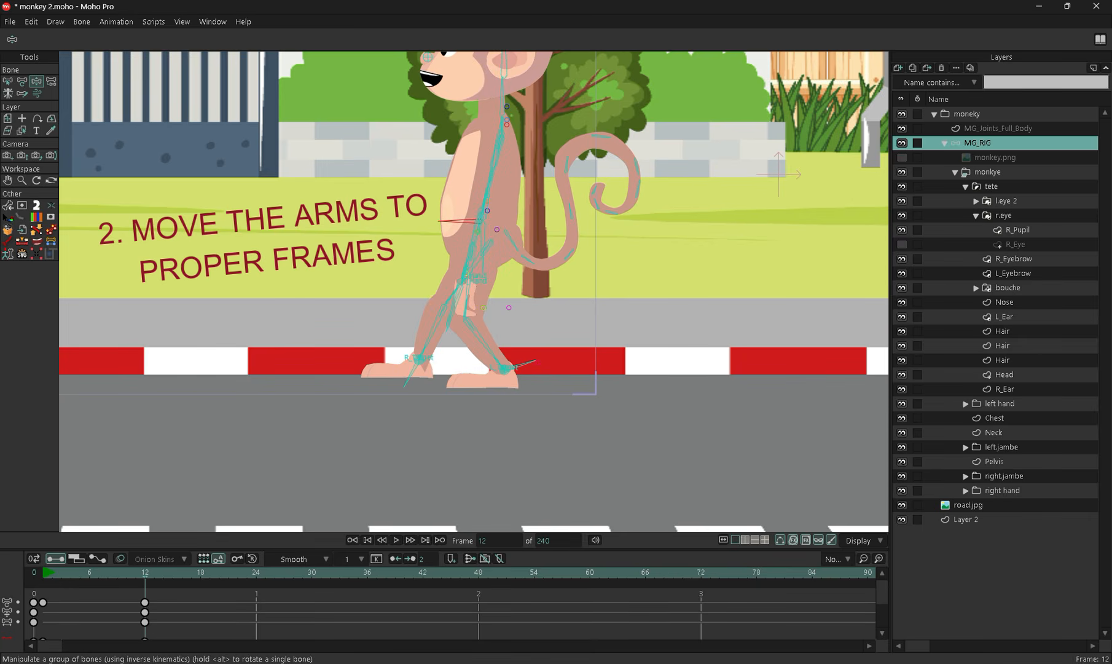
At frame 24, move the left foot's target bone ahead of the right foot and bring the body forward over the legs
scroll(348, 455, "down", 2)
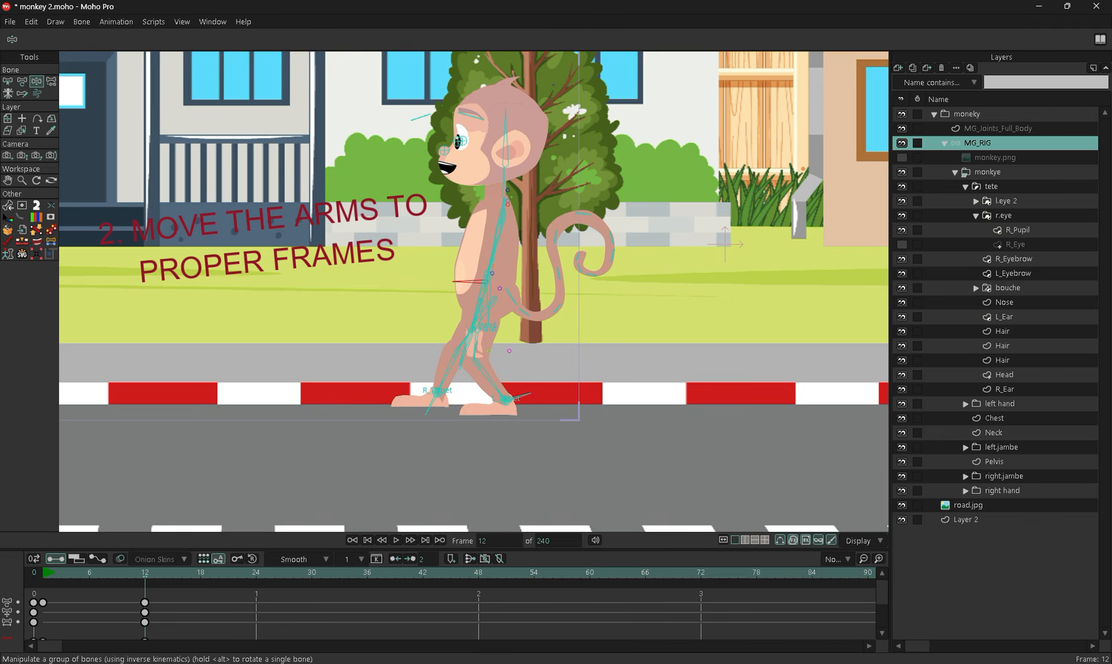
key("ctrl+Right")
key("ctrl+Right")
key("ctrl+Right")
key("ctrl+Right")
key("ctrl+Right")
key("ctrl+Right")
key("ctrl+Right")
key("ctrl+Right")
key("ctrl+Right")
key("ctrl+Right")
key("ctrl+Right")
key("ctrl+Right")
left_click_drag(508, 399, 395, 400)
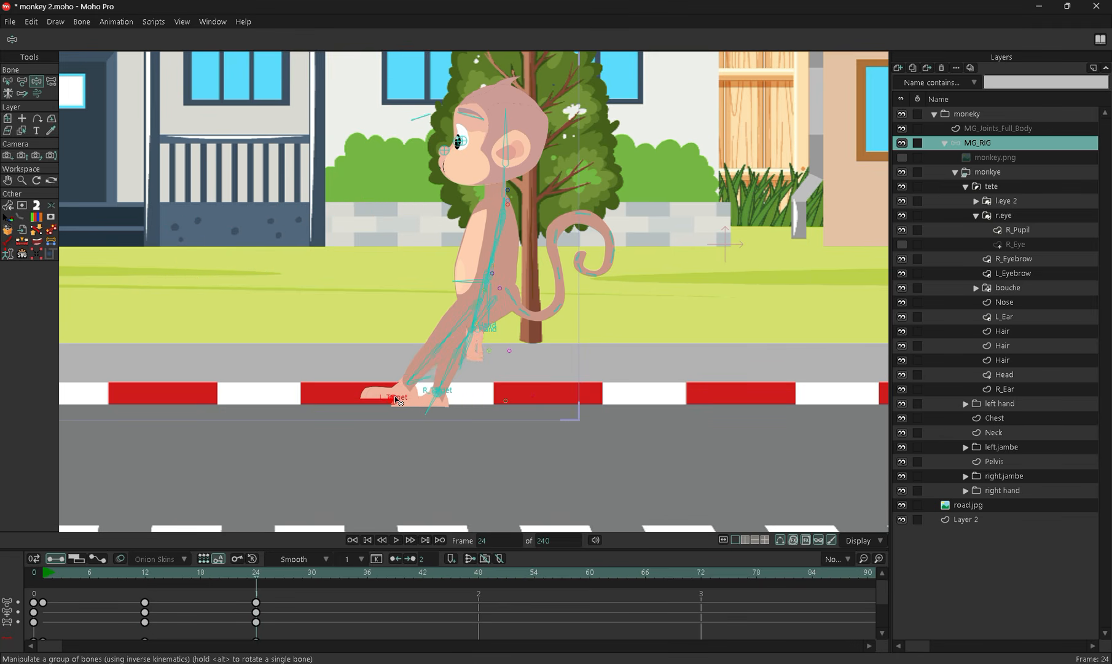
left_click_drag(467, 283, 417, 291)
Refine the frame 24 pose by moving the left foot further forward and slightly up, and shifting the body slightly forward and up
scroll(403, 384, "up", 2)
left_click(389, 405)
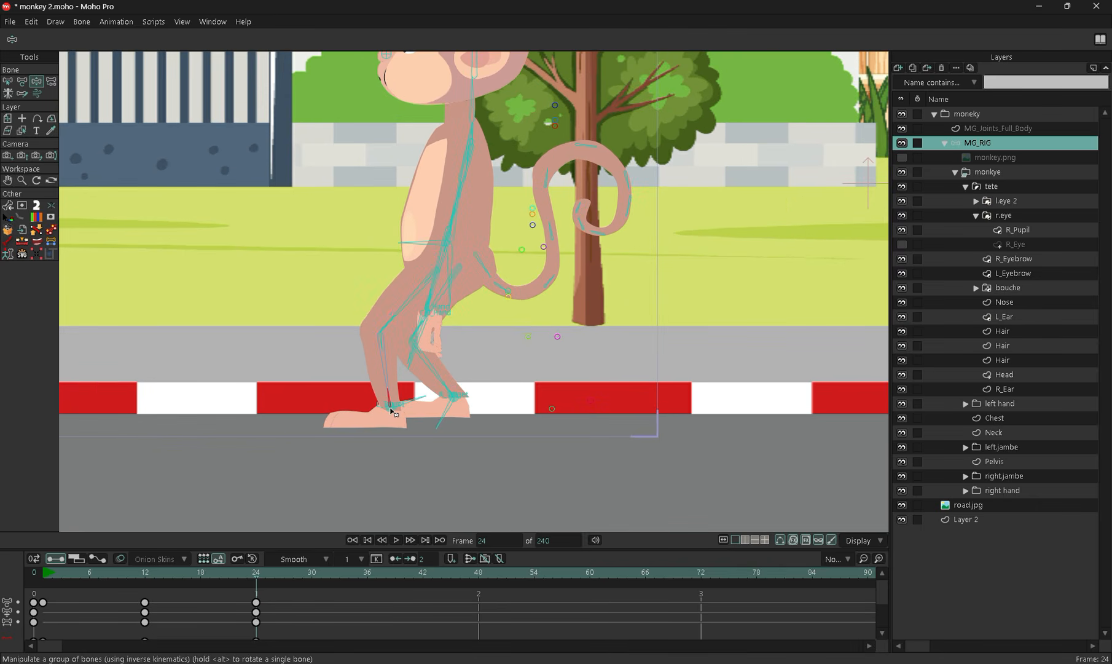
left_click_drag(381, 408, 362, 399)
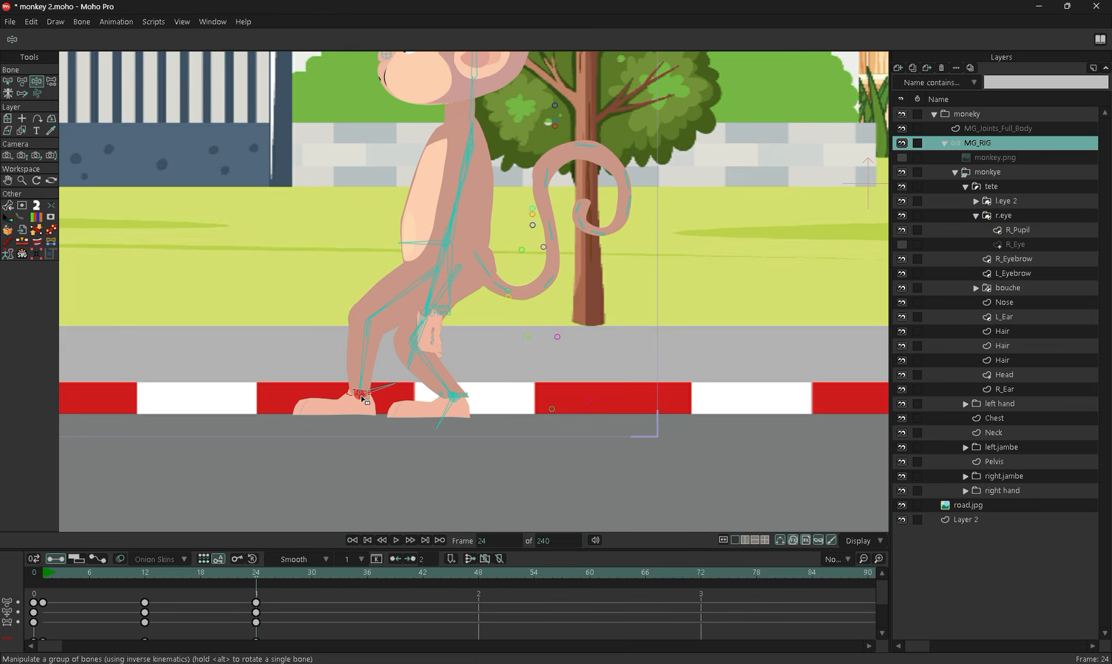
mouse_move(434, 240)
left_mouse_down()
mouse_move(422, 243)
mouse_move(427, 233)
left_mouse_up()
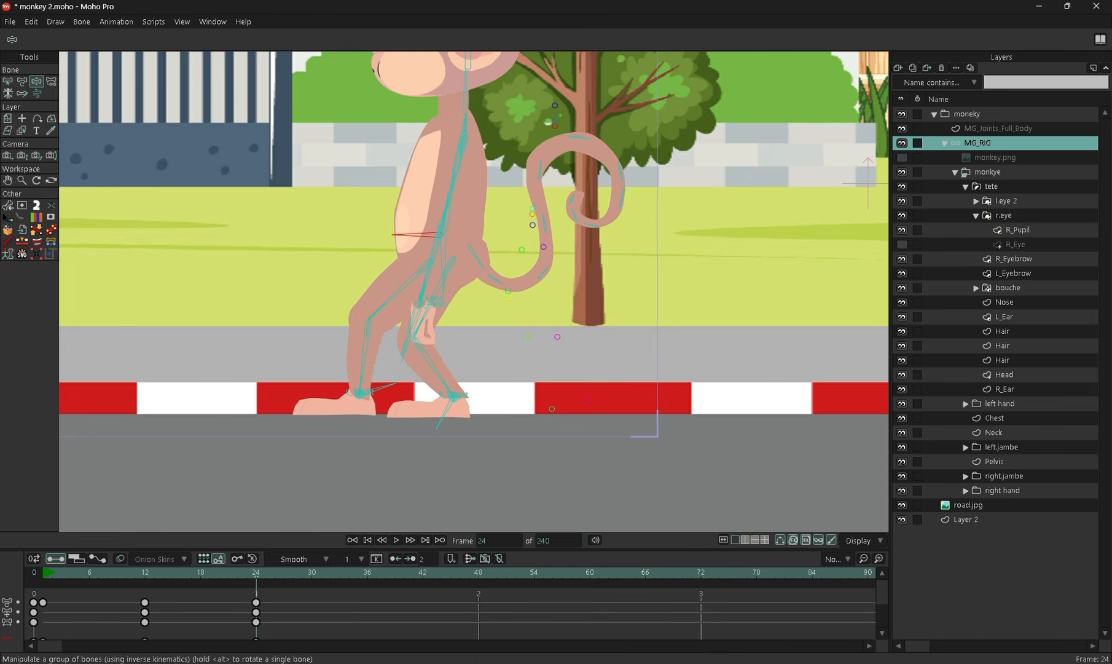
Scrub back from frame 24 to frame 15 and return to frame 24 to check the second leg movement
key("Left")
key("Left")
key("Left")
key("Left")
key("Left")
key("Left")
key("Left")
key("Left")
key("Left")
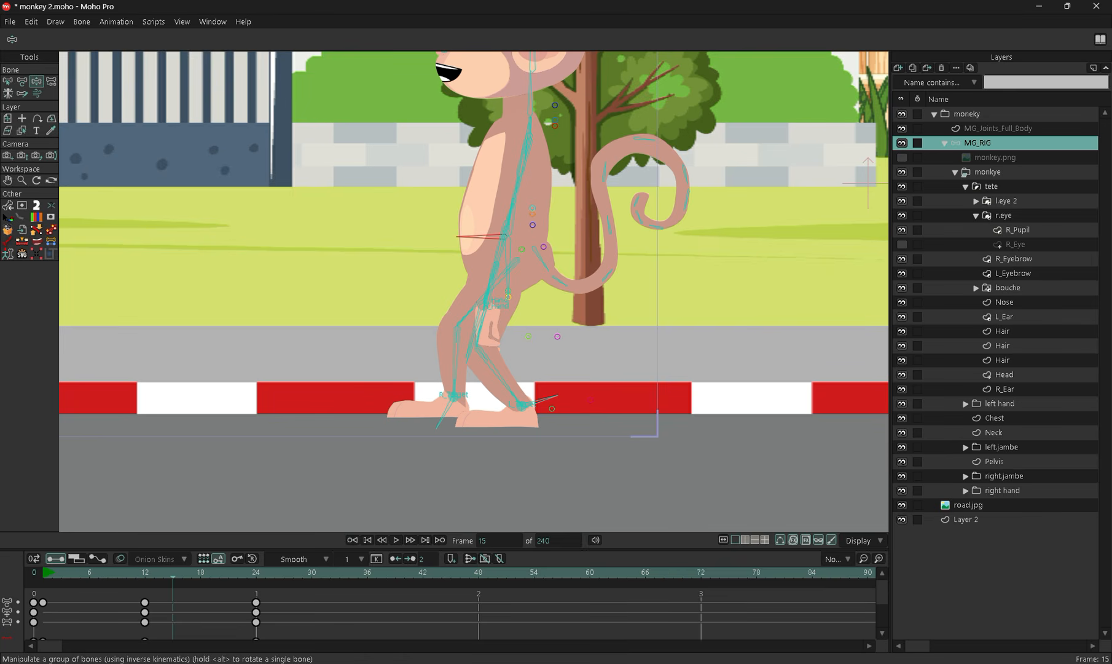
key("Right")
key("Right")
key("Right")
key("Right")
key("Right")
key("Right")
key("Right")
key("Right")
key("Right")
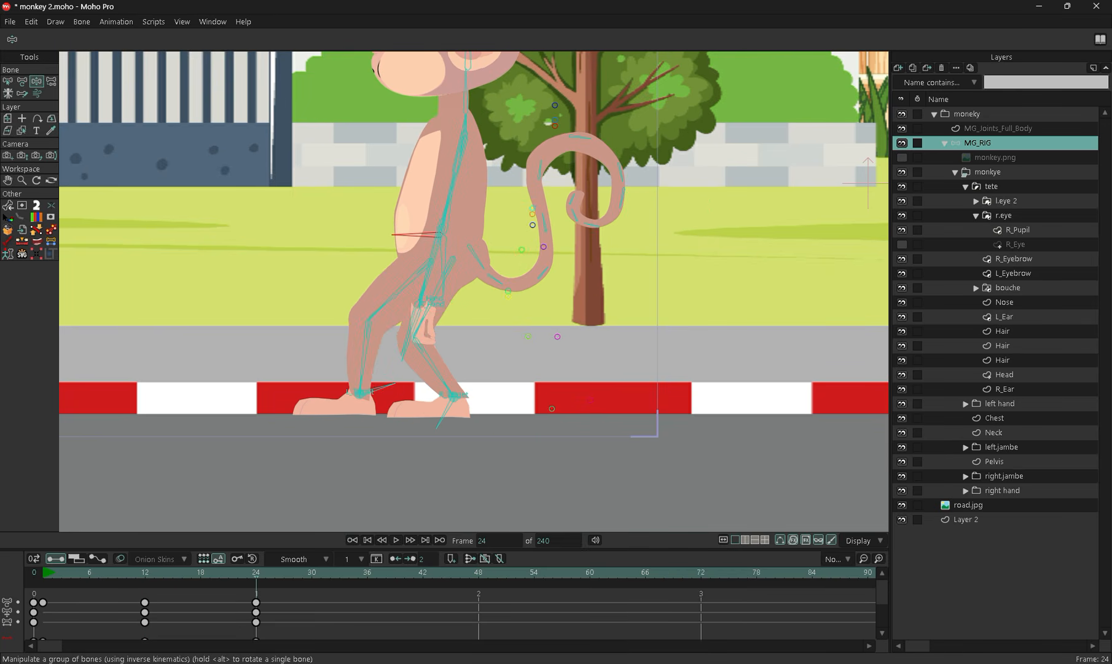
At frame 36, move the right foot's target bone ahead of the left foot and shift the body forward to follow
key("Right")
key("Right")
key("Right")
key("Right")
key("Right")
key("Right")
key("Right")
key("Right")
key("Right")
key("Right")
key("Right")
key("Right")
left_click(458, 405)
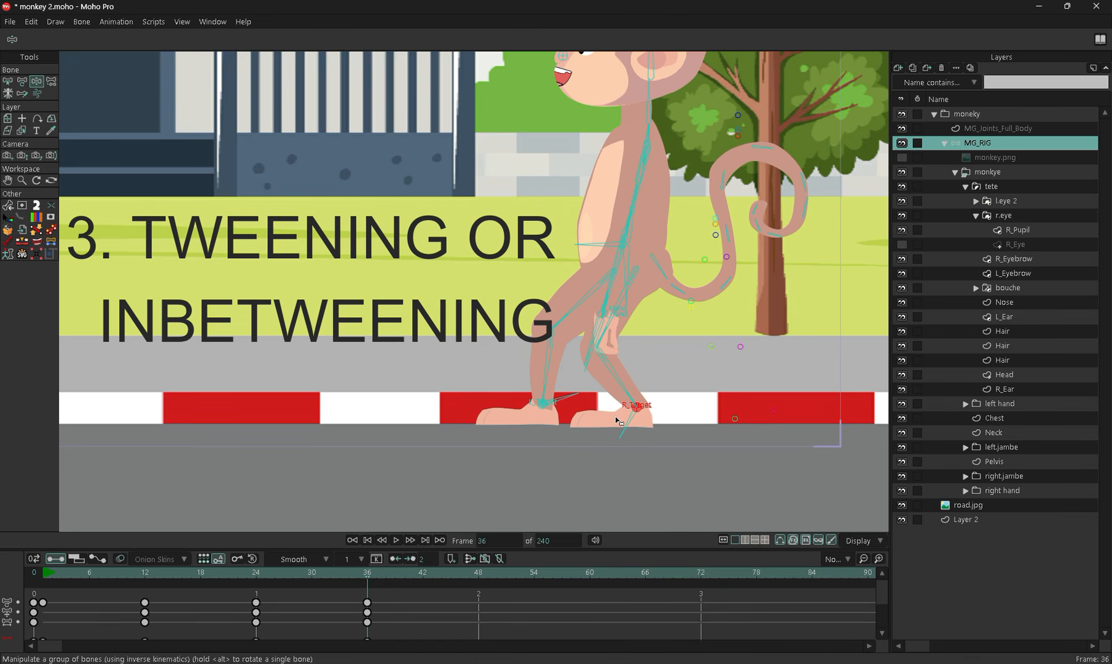
left_click_drag(637, 407, 513, 407)
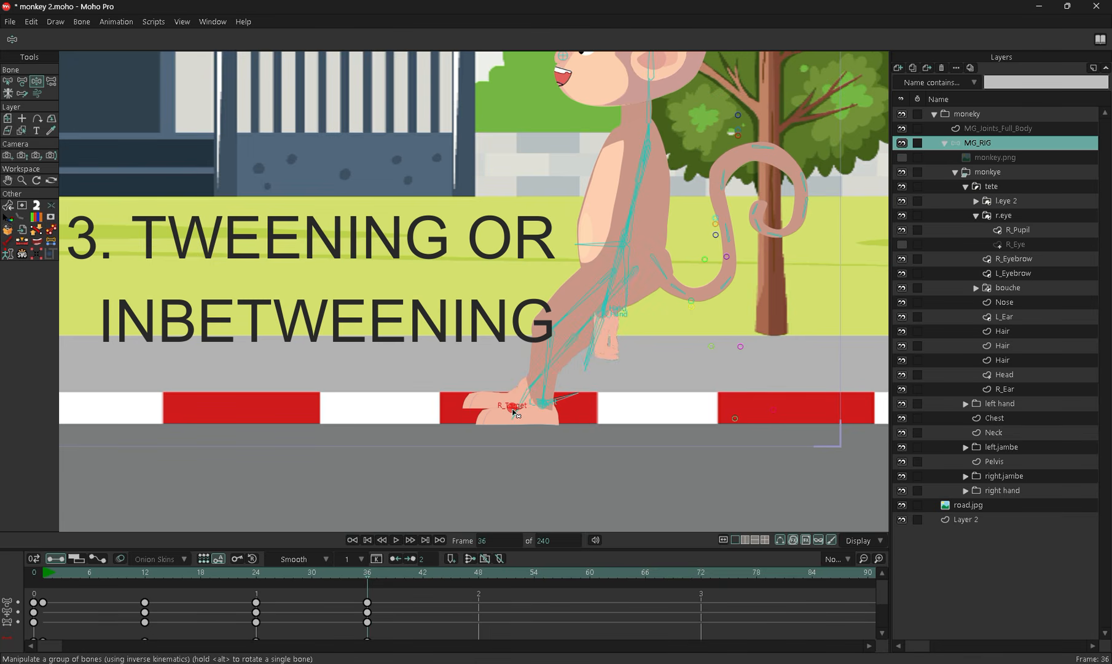
left_click_drag(586, 249, 532, 246)
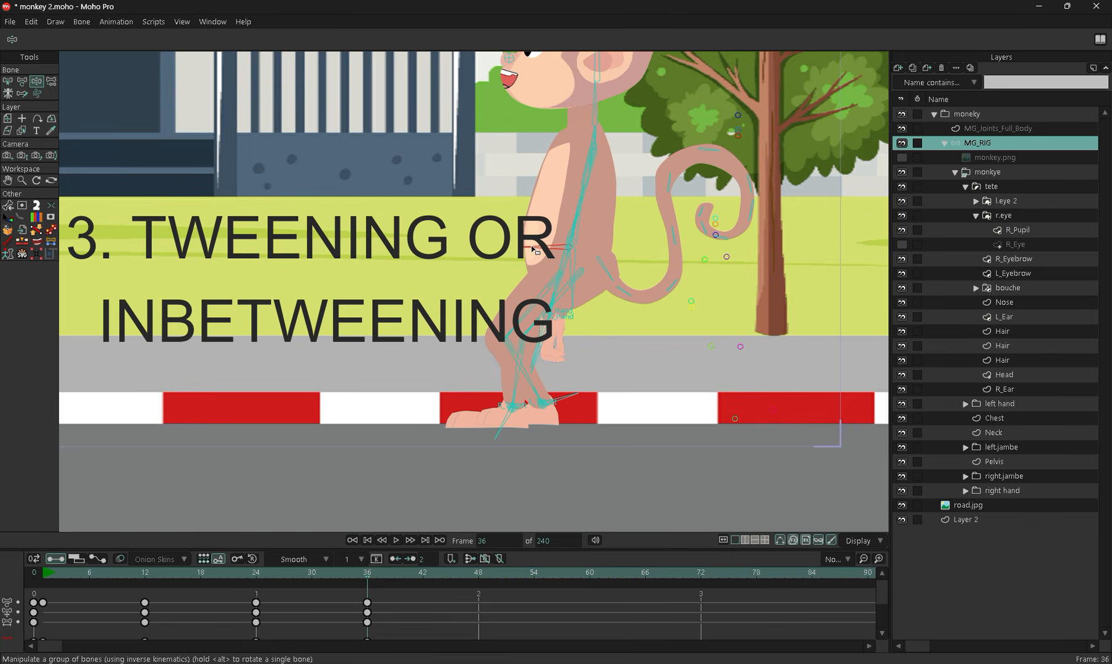
Widen the stride at frame 36 by moving the right foot further forward and advancing the body over it
scroll(479, 392, "up", 3)
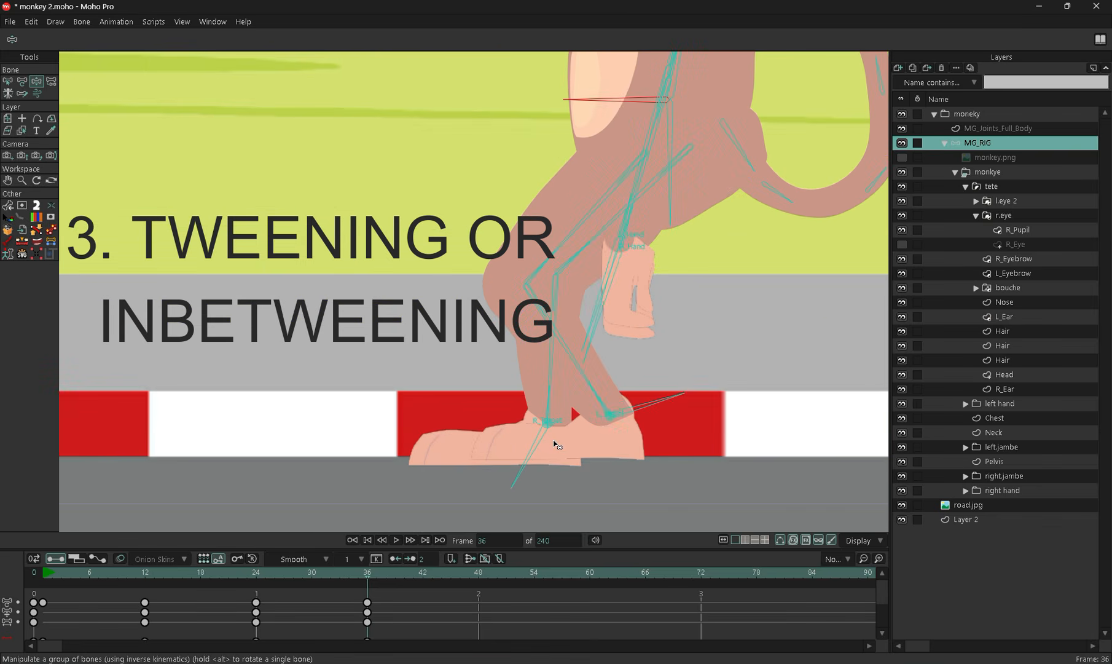
left_click_drag(546, 424, 487, 416)
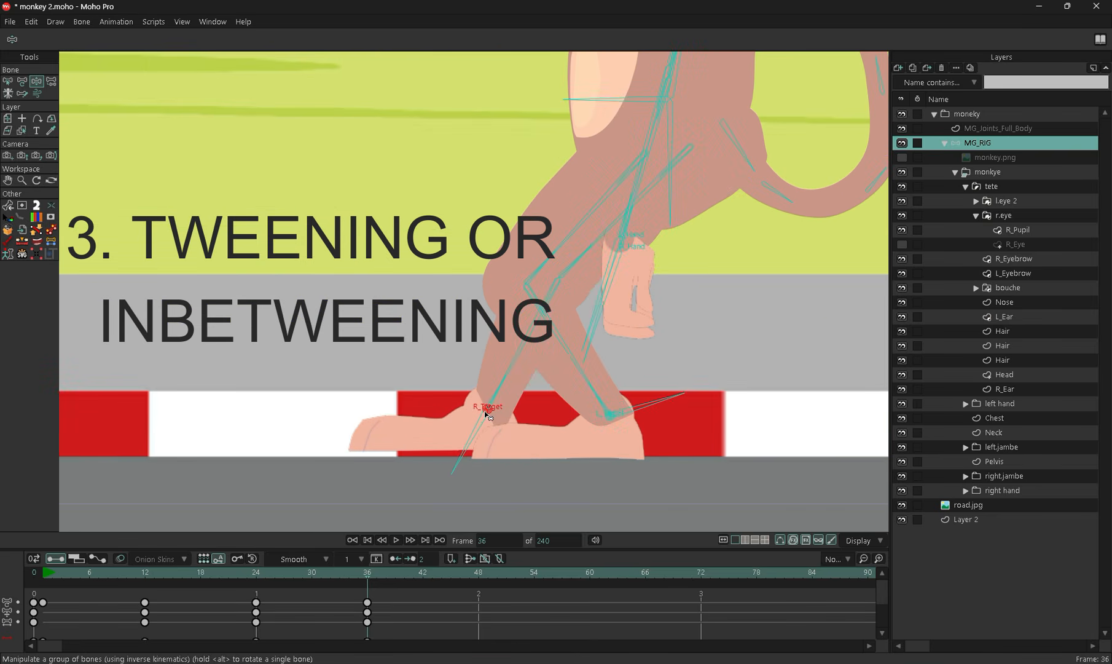
left_click_drag(601, 93, 505, 101)
left_click_drag(489, 413, 424, 416)
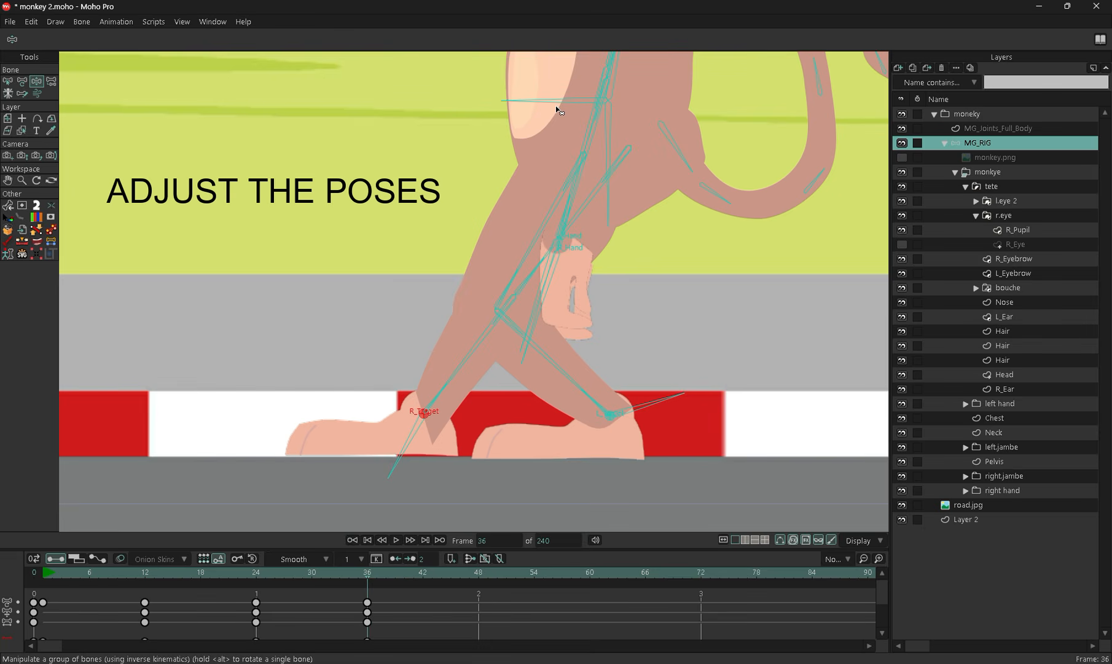
left_click_drag(556, 105, 523, 90)
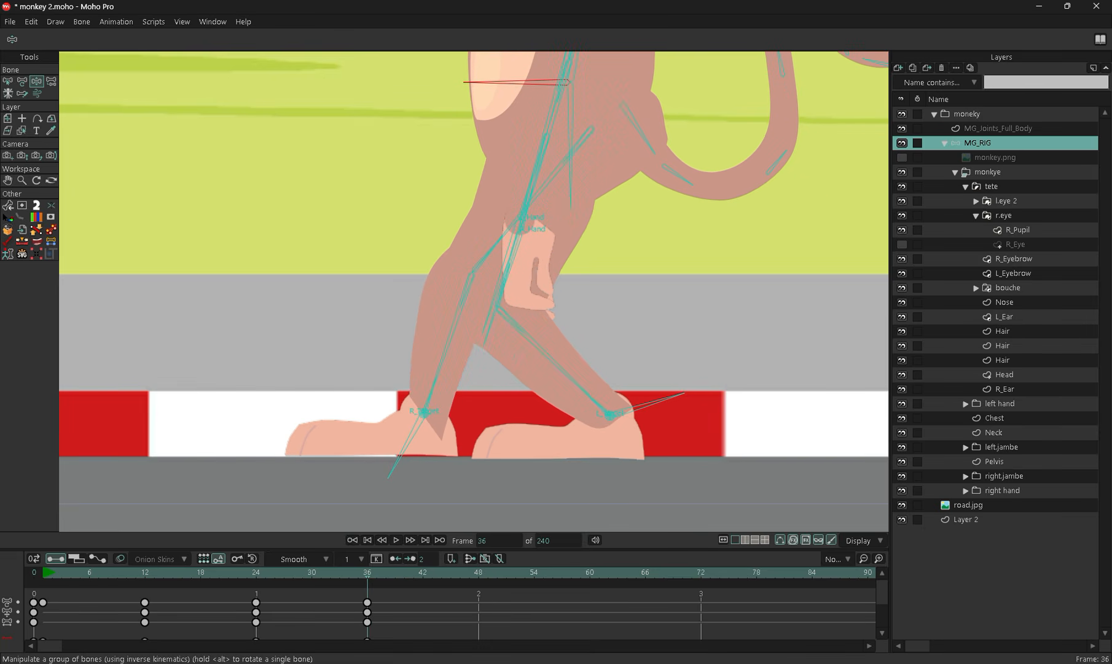
At frame 48, move the left foot's target bone ahead of the right foot and shift the body forward and slightly down
left_click(479, 573)
scroll(493, 386, "down", 4)
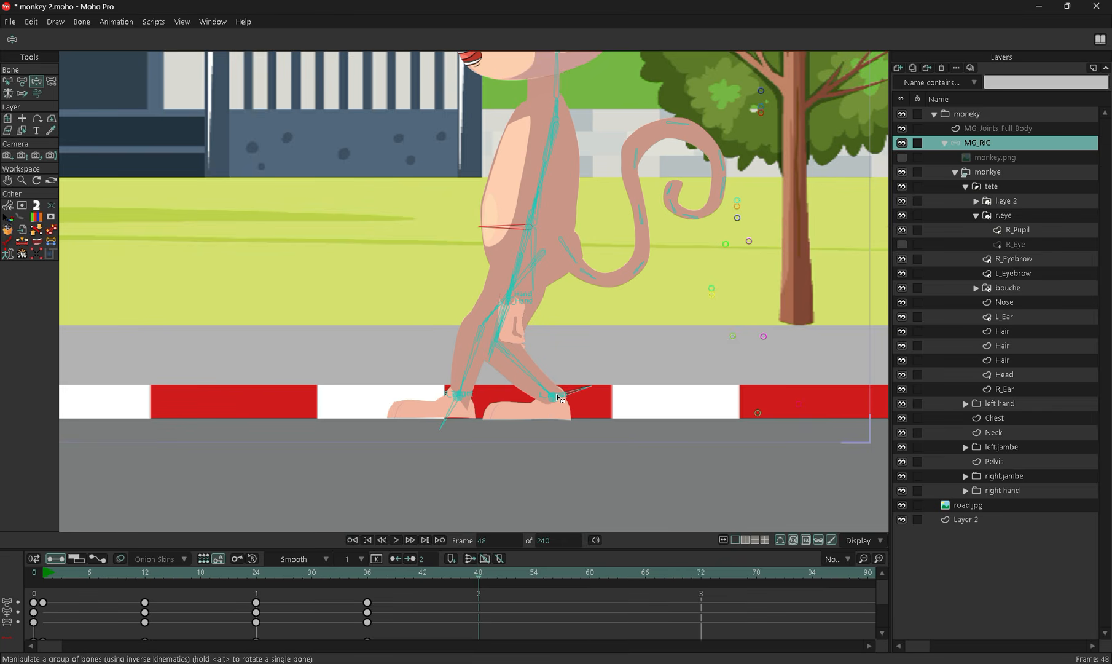
left_click_drag(556, 398, 561, 405)
scroll(488, 418, "up", 3)
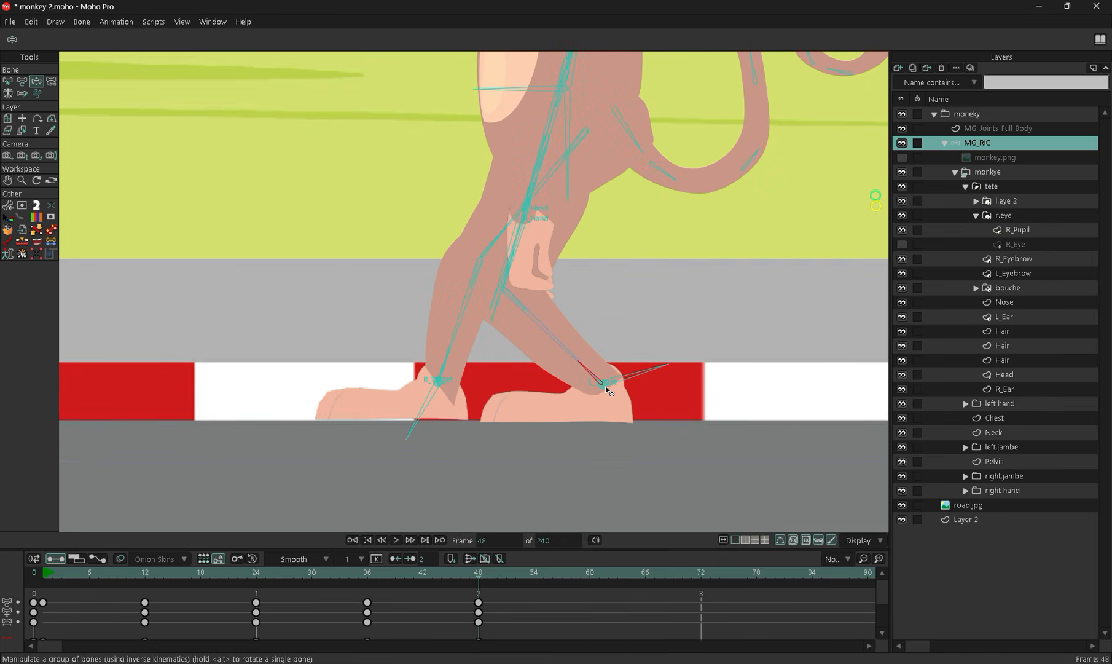
left_click_drag(606, 386, 389, 373)
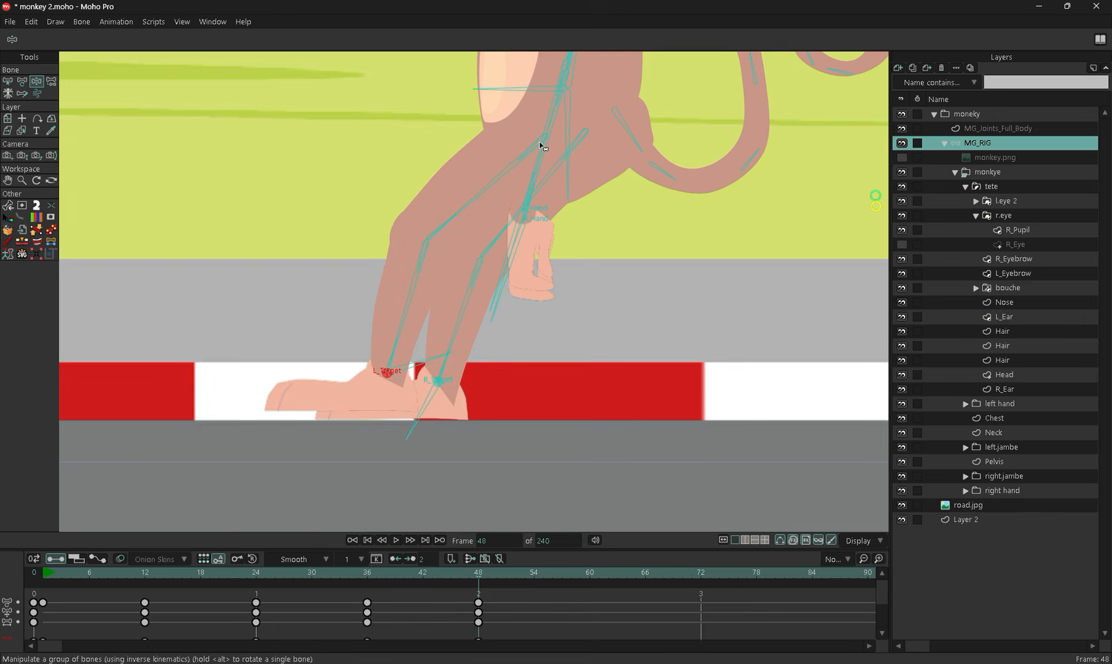
left_click_drag(534, 79, 449, 105)
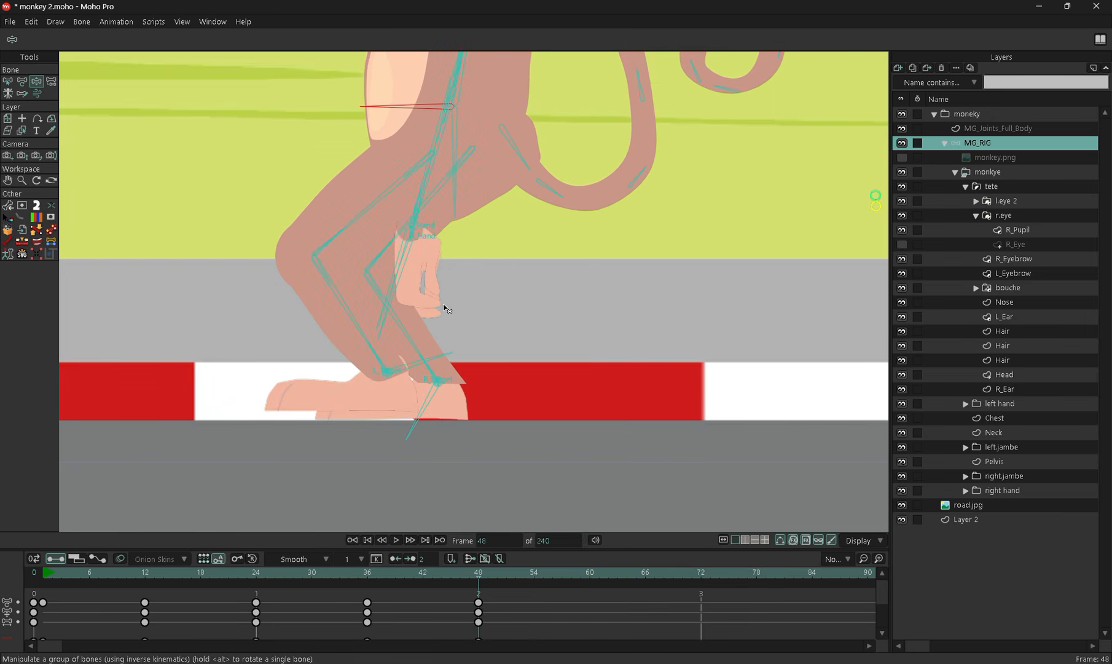
Widen the stride at frame 48 by moving the left foot further forward onto the ground and shifting the body forward and up
left_click(389, 377)
left_click_drag(395, 381, 278, 387)
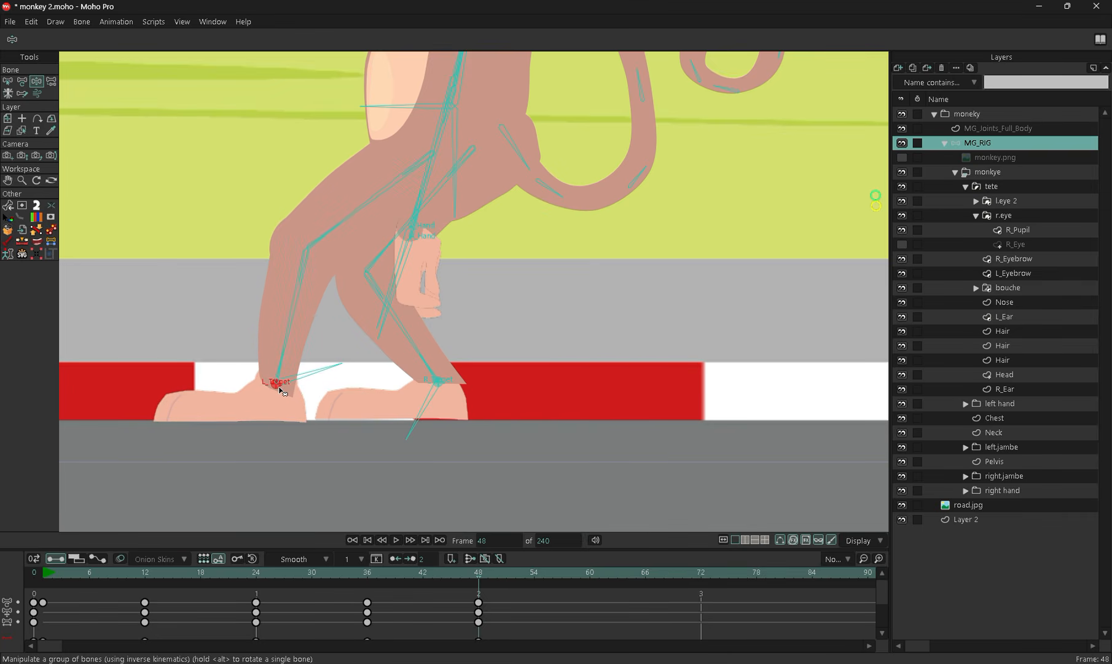
scroll(291, 392, "down", 3)
scroll(459, 391, "up", 2)
scroll(459, 390, "up", 2)
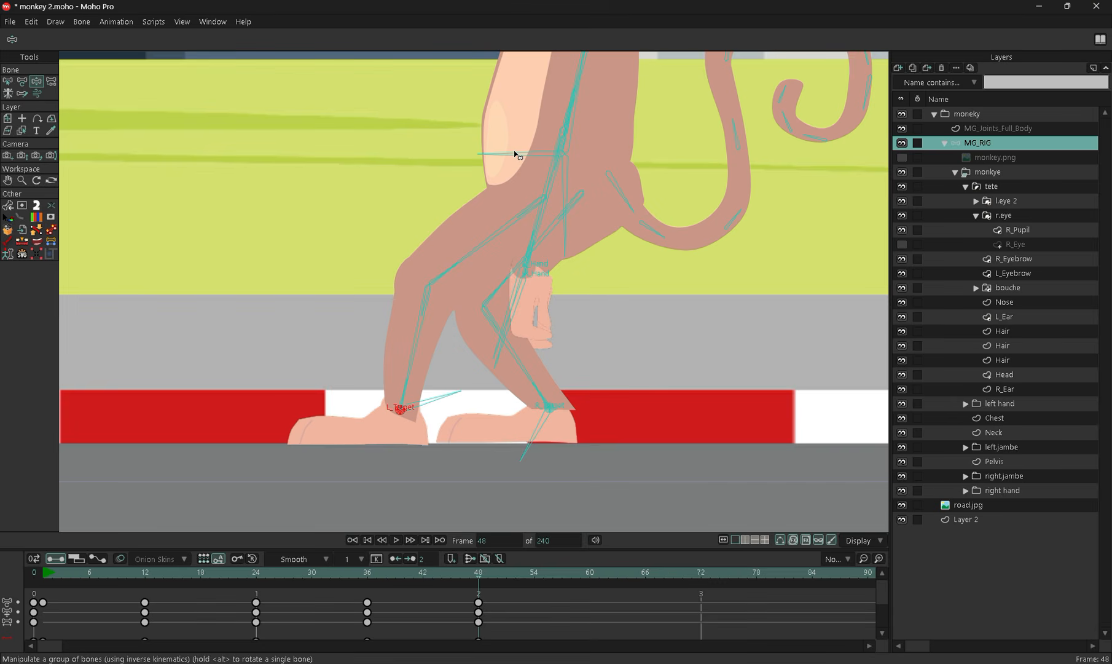
left_click_drag(516, 154, 460, 127)
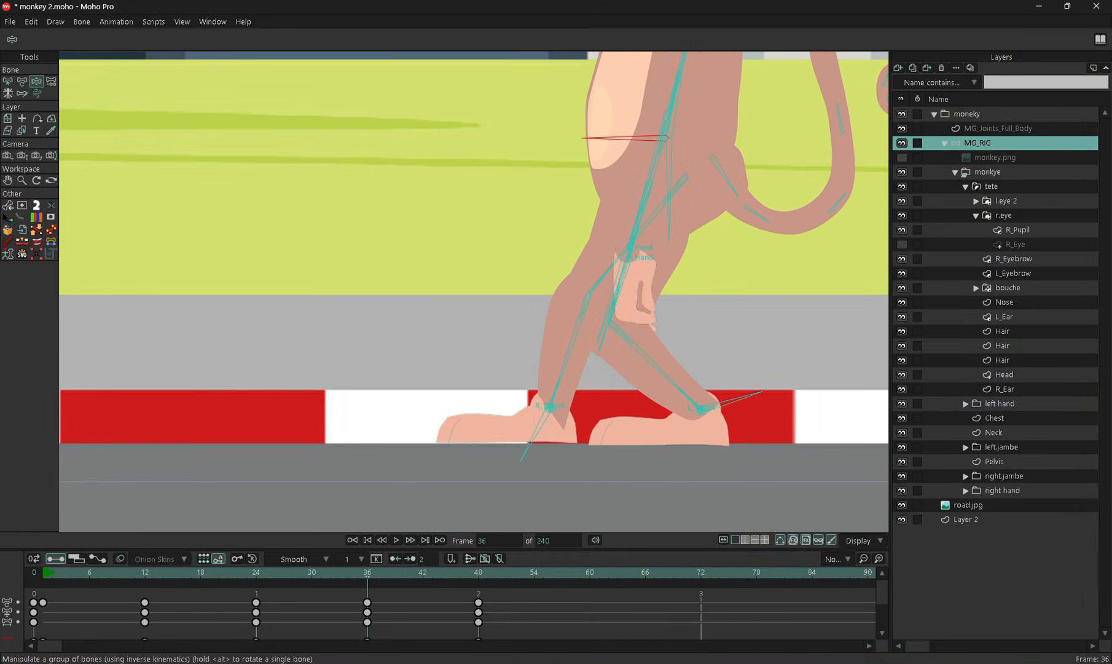
At frame 36, lower the right foot's target bone slightly so the foot aligns with the ground
scroll(617, 455, "up", 3)
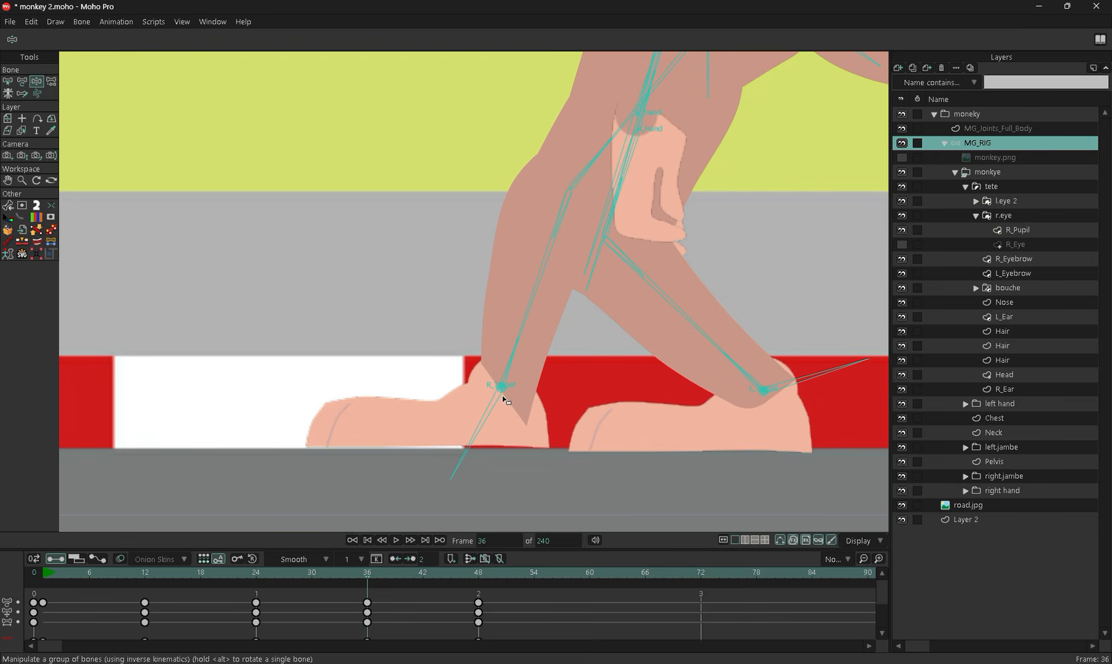
mouse_move(502, 392)
left_mouse_down()
mouse_move(489, 397)
mouse_move(501, 395)
left_mouse_up()
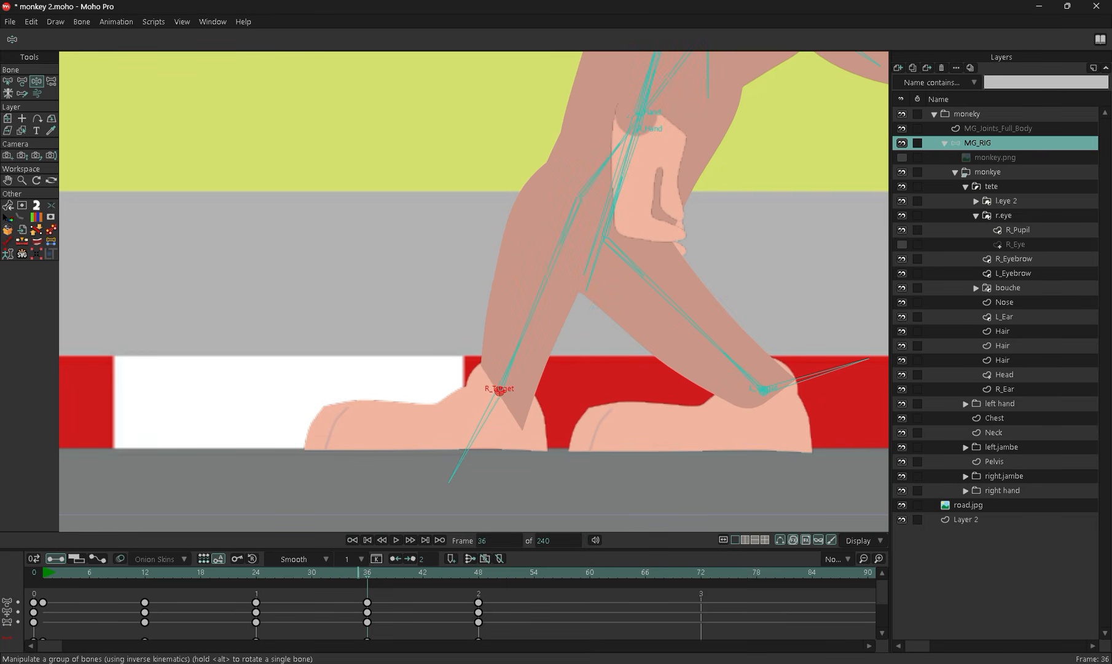
Step back and forth through frames 12 to 48 to examine the foot placement and leg motion between the contact poses
key("alt+Left")
scroll(521, 422, "down", 4)
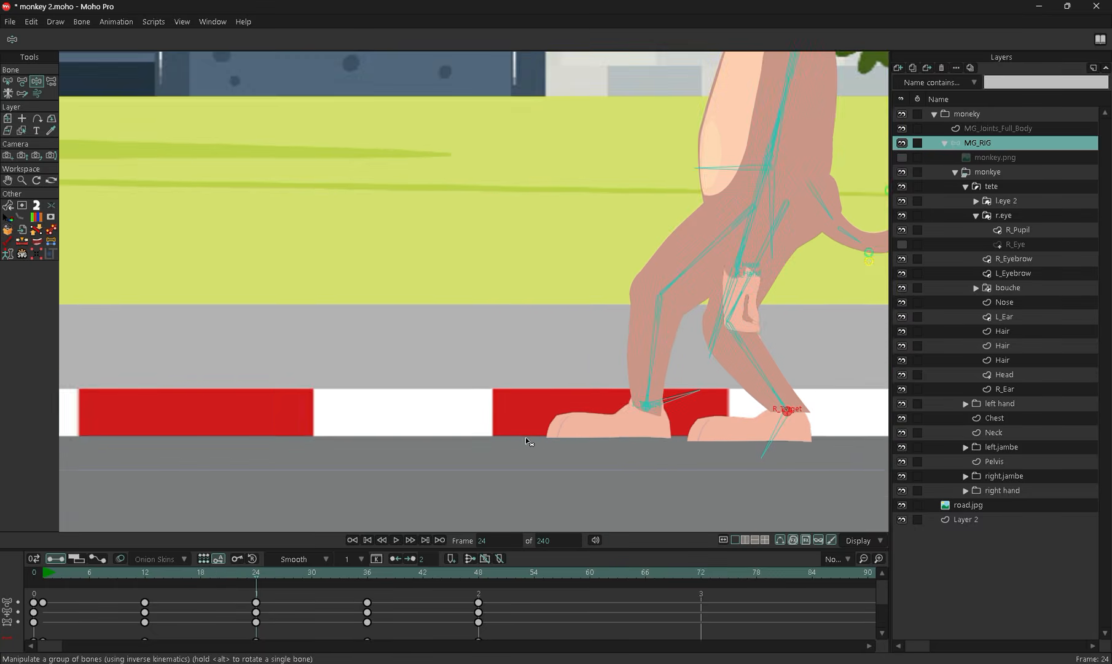
left_click_drag(527, 437, 423, 386)
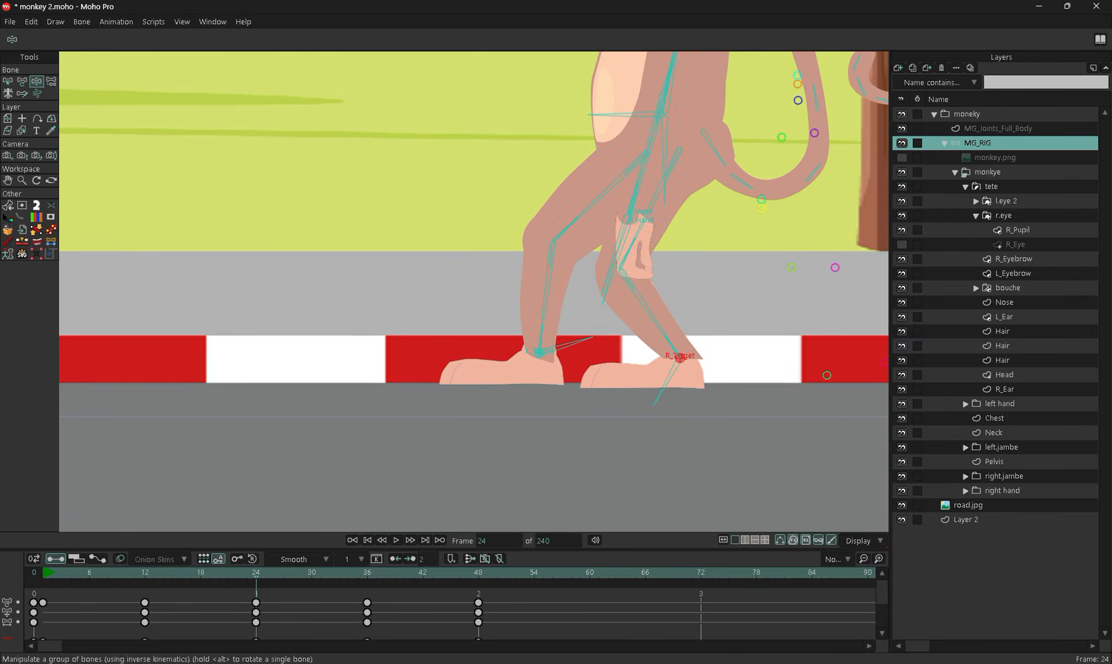
key("ctrl+Left")
key("ctrl+Left")
key("ctrl+Left")
key("ctrl+Left")
key("ctrl+Left")
key("ctrl+Left")
key("ctrl+Left")
key("ctrl+Left")
key("ctrl+Left")
key("ctrl+Left")
key("ctrl+Left")
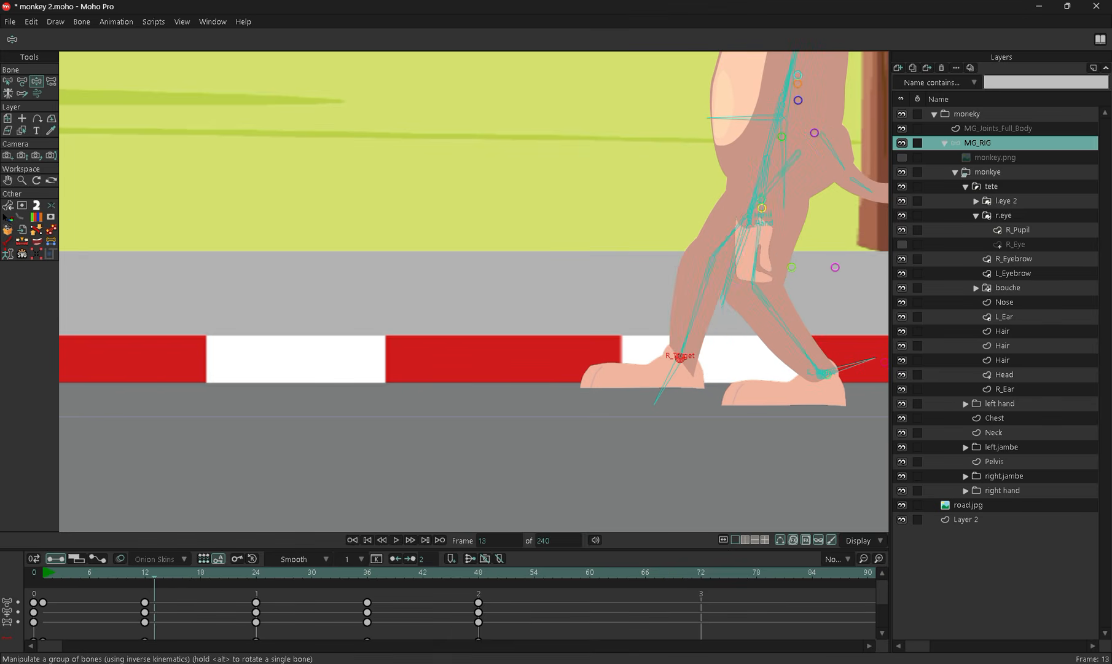
key("ctrl+Right")
key("ctrl+Right")
key("ctrl+Right")
key("ctrl+Right")
key("ctrl+Right")
key("ctrl+Right")
key("ctrl+Right")
key("ctrl+Right")
key("ctrl+Right")
key("ctrl+Right")
key("ctrl+Right")
key("ctrl+Right")
key("ctrl+Right")
key("ctrl+Right")
key("ctrl+Right")
key("ctrl+Right")
key("ctrl+Right")
key("ctrl+Right")
key("ctrl+Right")
key("ctrl+Right")
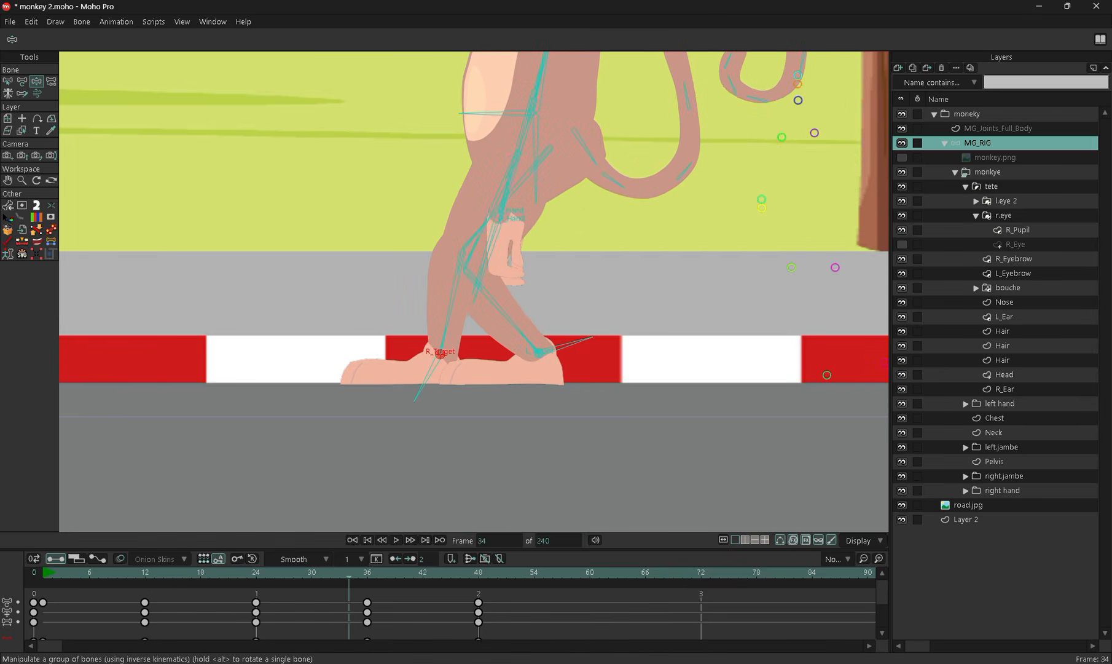
key("ctrl+Right")
key("ctrl+Right")
key("ctrl+Right")
key("ctrl+Right")
key("ctrl+Right")
key("ctrl+Right")
key("ctrl+Right")
key("ctrl+Right")
key("ctrl+Right")
key("ctrl+Right")
key("ctrl+Right")
key("ctrl+Right")
key("ctrl+Right")
key("ctrl+Right")
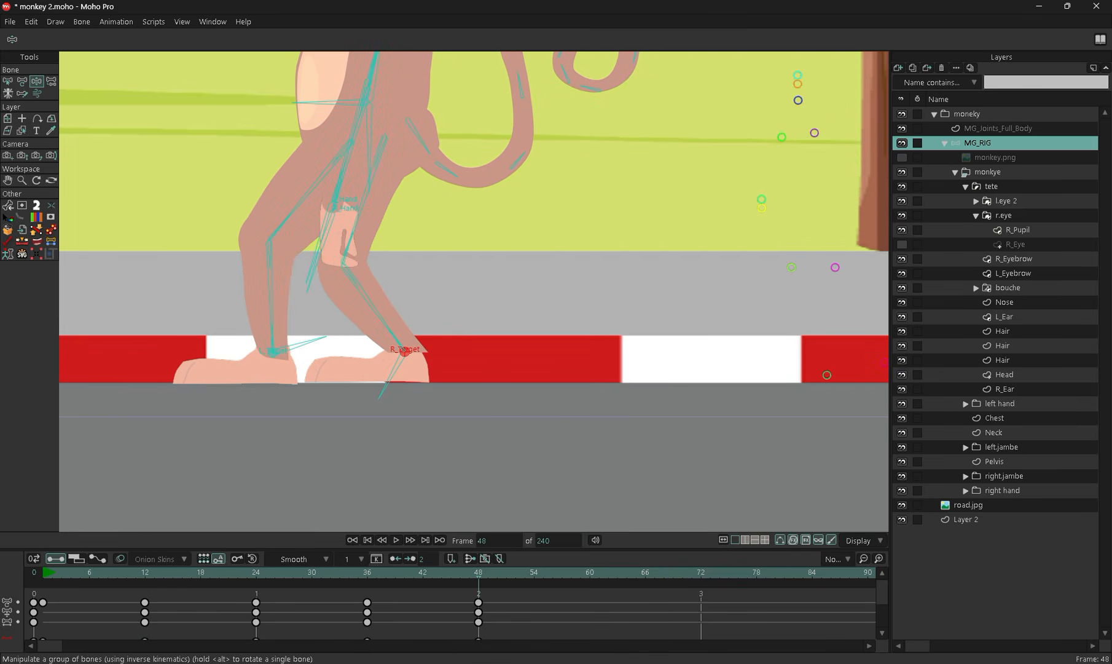
key("ctrl+Left")
key("ctrl+Left")
key("ctrl+Left")
key("ctrl+Left")
key("ctrl+Left")
key("ctrl+Left")
key("ctrl+Left")
key("ctrl+Left")
key("ctrl+Left")
key("ctrl+Left")
key("ctrl+Left")
key("ctrl+Left")
key("ctrl+Left")
key("ctrl+Left")
key("ctrl+Left")
key("ctrl+Left")
key("ctrl+Left")
key("ctrl+Left")
key("ctrl+Left")
key("ctrl+Left")
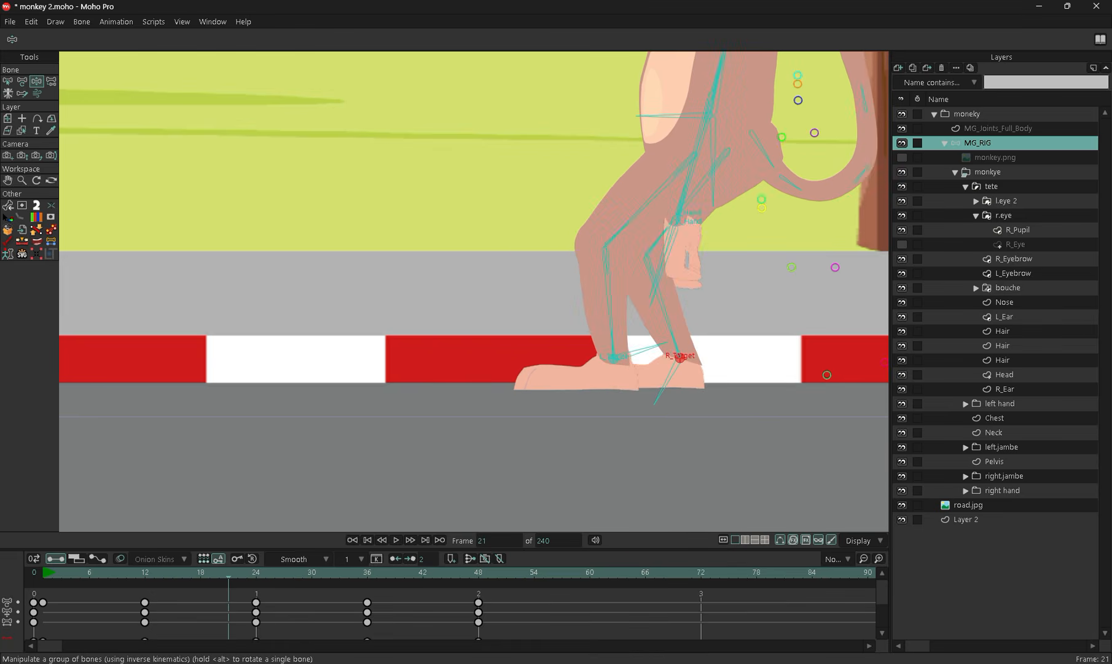
key("ctrl+Left")
key("ctrl+Left")
key("ctrl+Left")
key("ctrl+Left")
key("ctrl+Left")
key("ctrl+Left")
key("ctrl+Left")
key("ctrl+Left")
key("ctrl+Left")
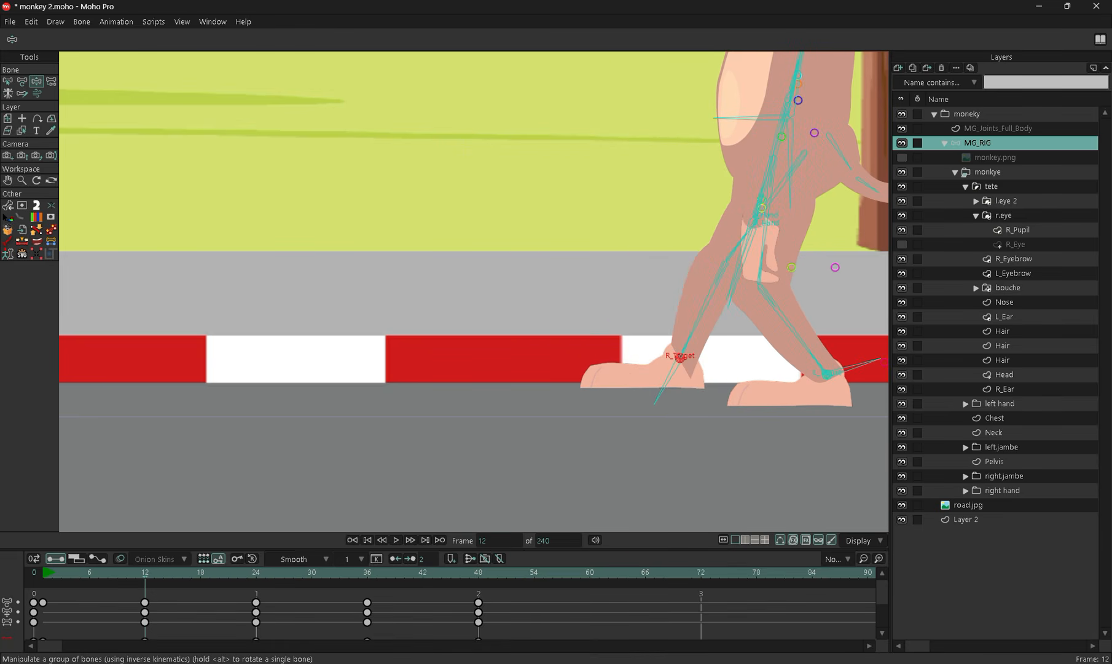
At frame 6, lift the right foot's target bone, tilt the foot toes-down, and shift the body slightly up and forward
key("ctrl+Left")
key("ctrl+Left")
key("ctrl+Left")
key("ctrl+Left")
key("ctrl+Left")
key("ctrl+Left")
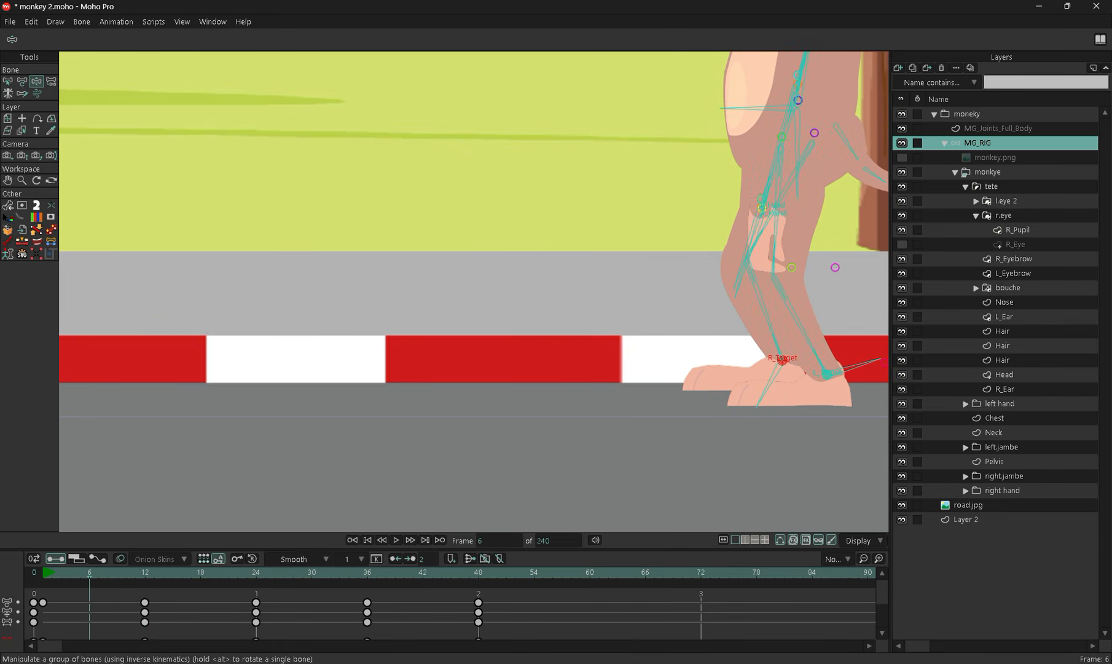
scroll(626, 365, "down", 3)
scroll(450, 367, "up", 6)
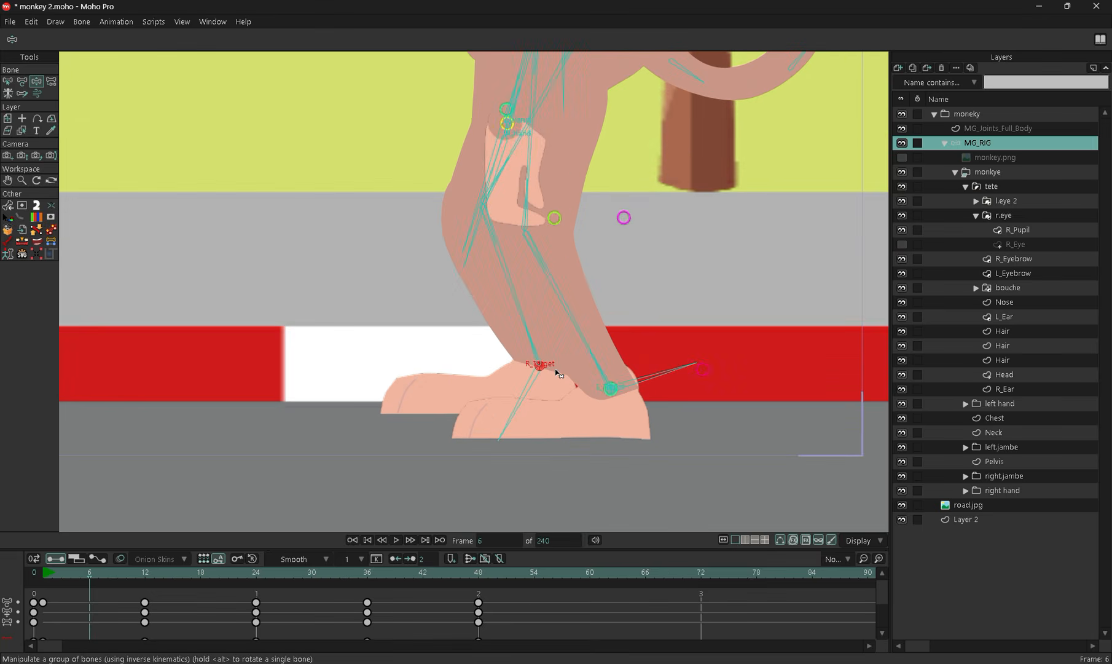
key("ctrl+Left")
key("ctrl+Left")
key("ctrl+Left")
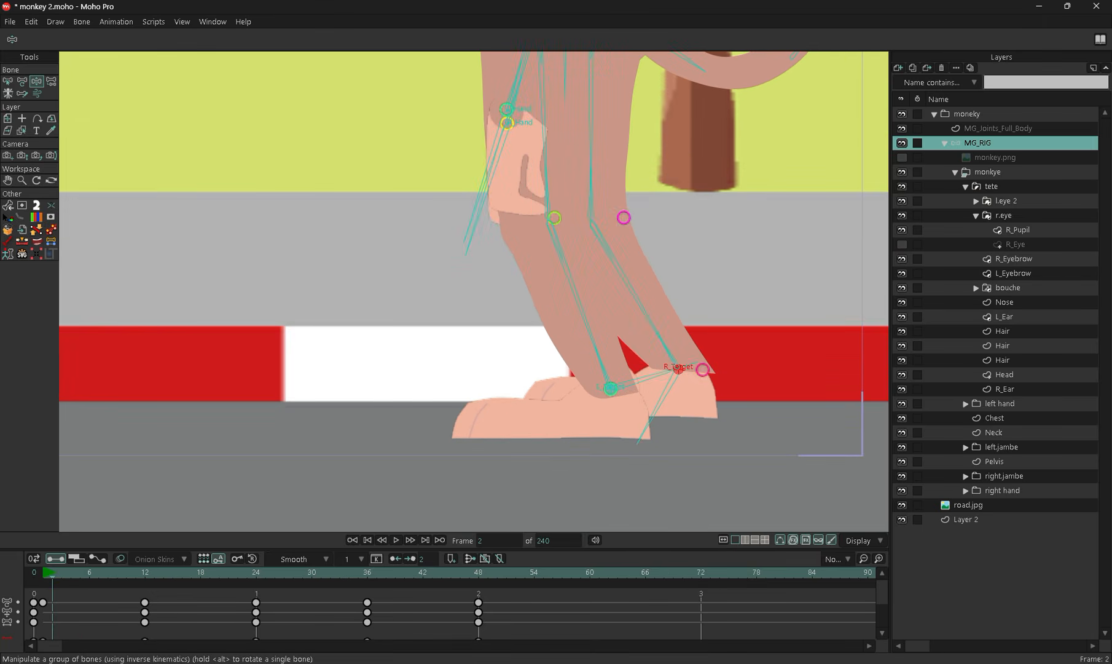
key("ctrl+Right")
key("ctrl+Right")
key("ctrl+Right")
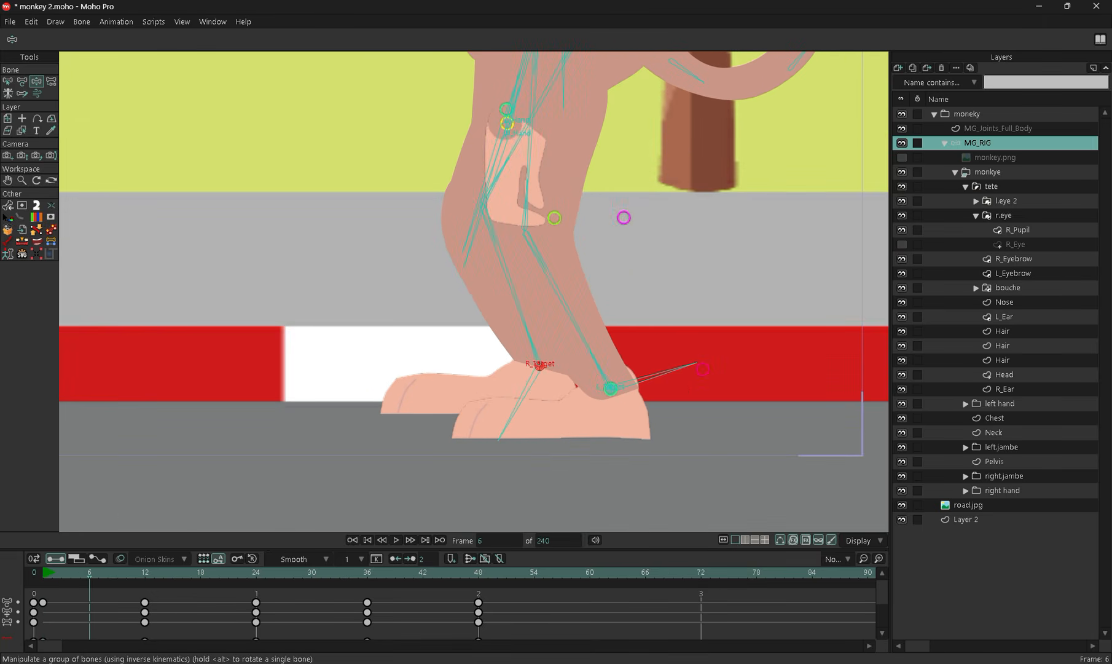
left_click_drag(544, 365, 571, 380)
scroll(462, 158, "down", 4)
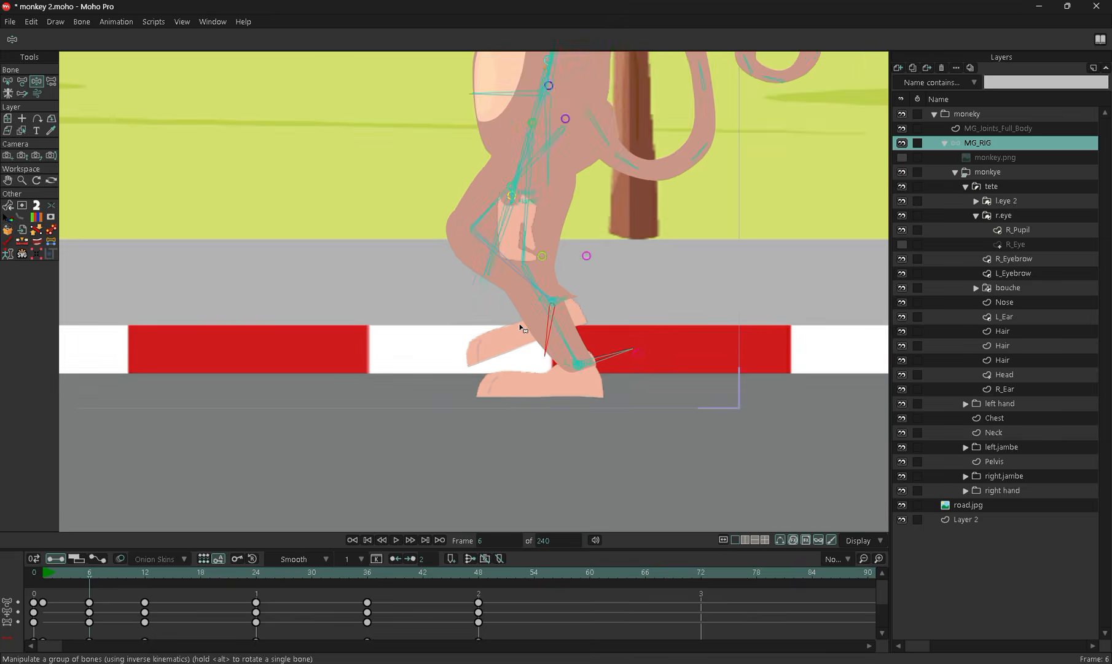
left_click_drag(505, 149, 495, 141)
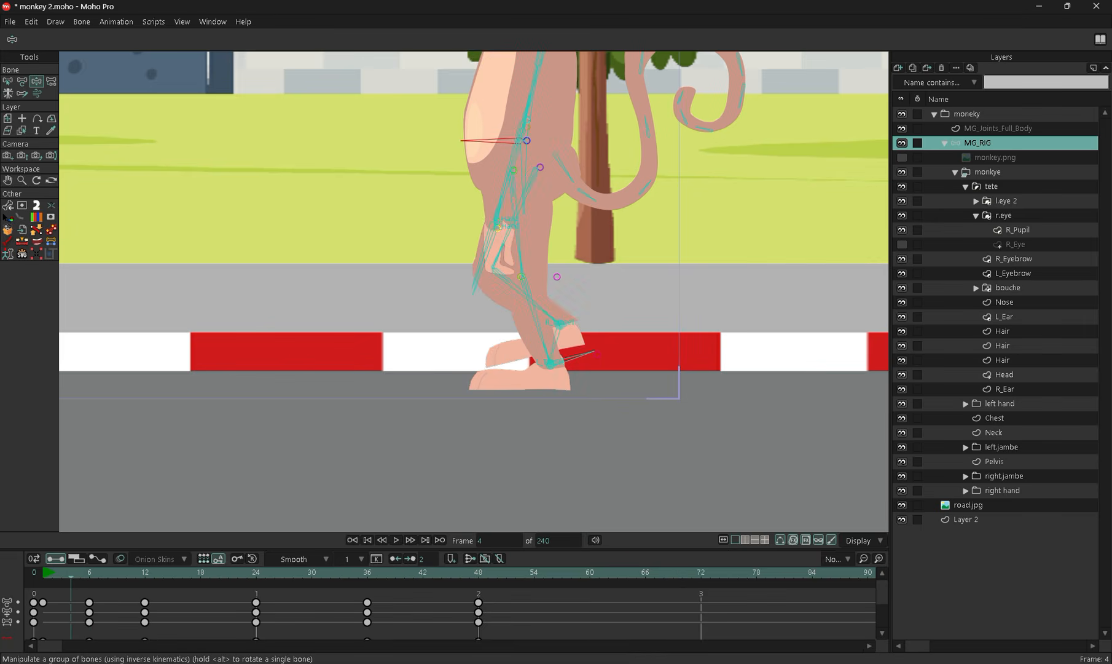
Play the walk from the start and step back to frame 12 to examine the leg motion through the second stride
key("shift+ctrl+Left")
key("space")
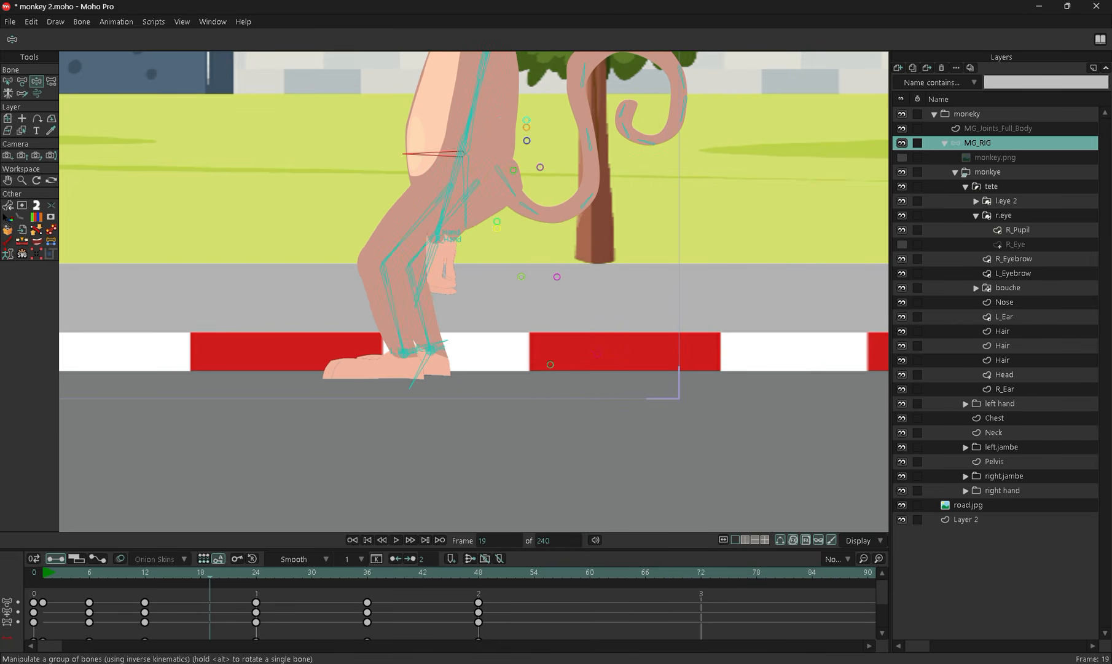
key("ctrl+Left")
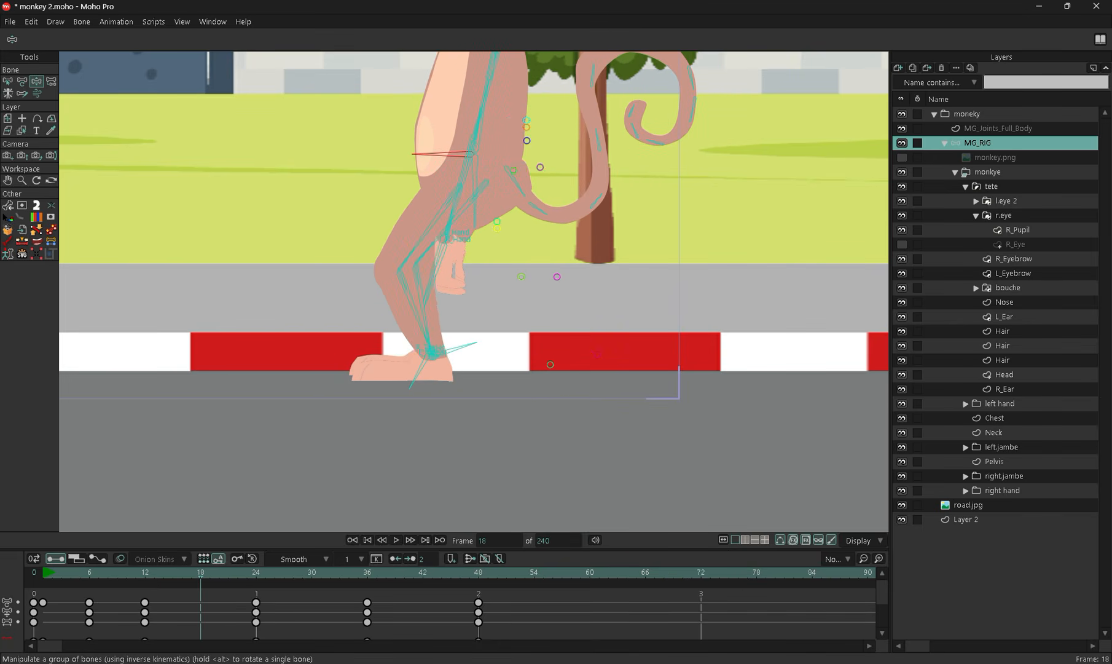
key("ctrl+Left")
key("ctrl+Left")
key("ctrl+Left")
key("ctrl+Left")
key("ctrl+Left")
key("ctrl+Left")
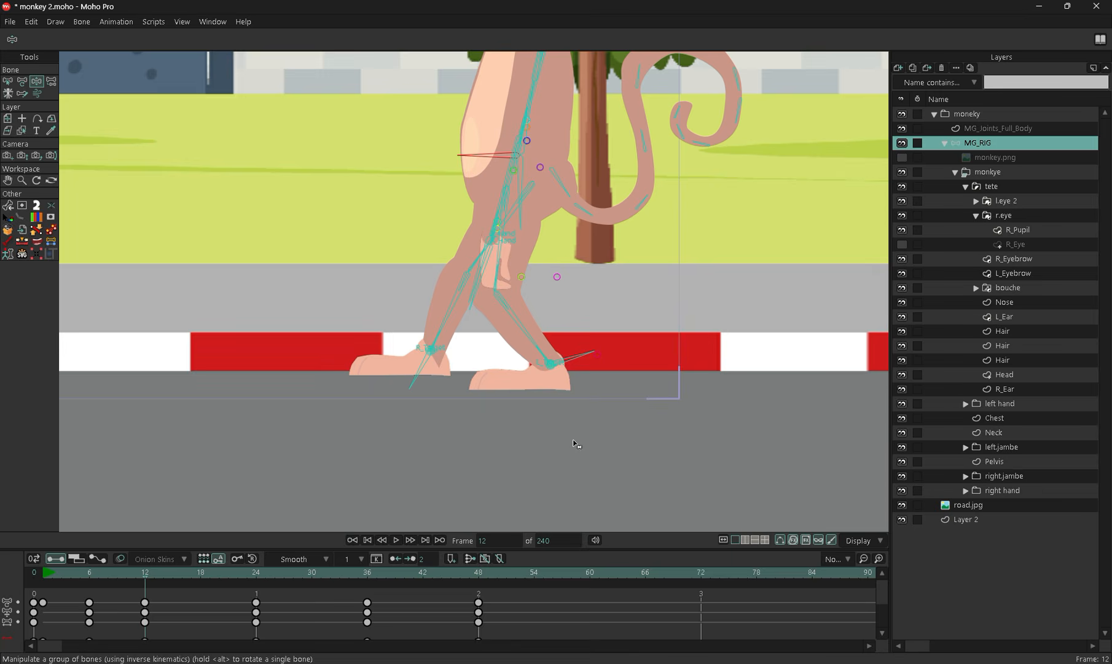
At frame 18, lift the left foot's target bone, tilt the foot toes-down, and shift the body slightly up and forward
left_click(553, 369)
key("ctrl+Right")
key("ctrl+Right")
key("ctrl+Right")
key("ctrl+Right")
key("ctrl+Right")
key("ctrl+Right")
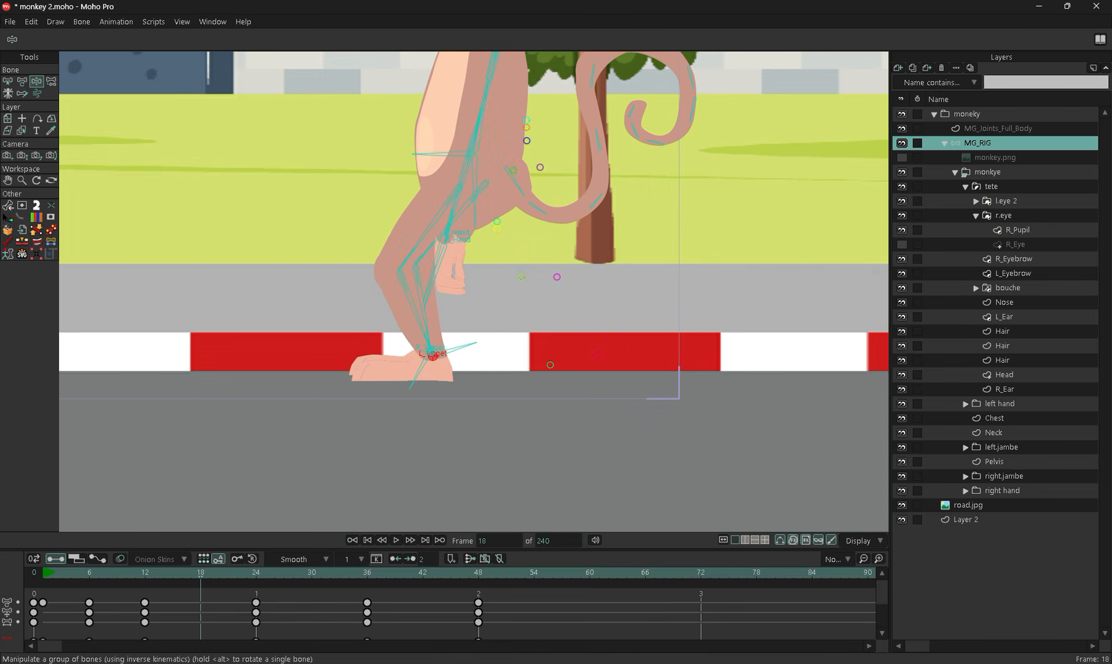
scroll(413, 365, "up", 3)
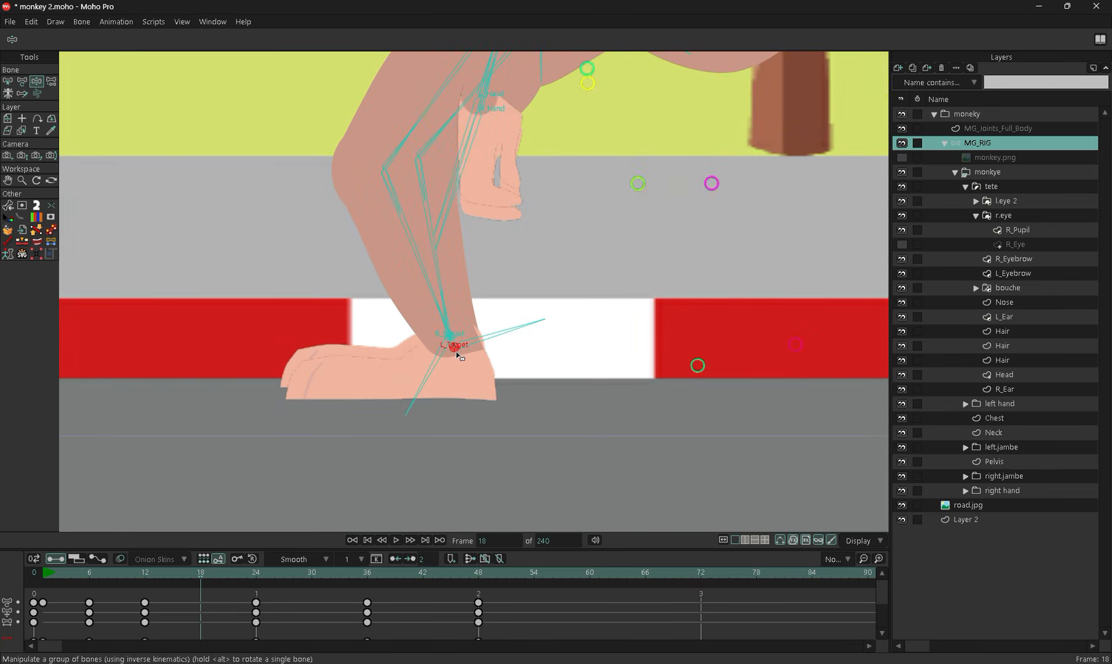
left_click_drag(458, 355, 475, 250)
left_click_drag(547, 225, 527, 199)
left_click(469, 238)
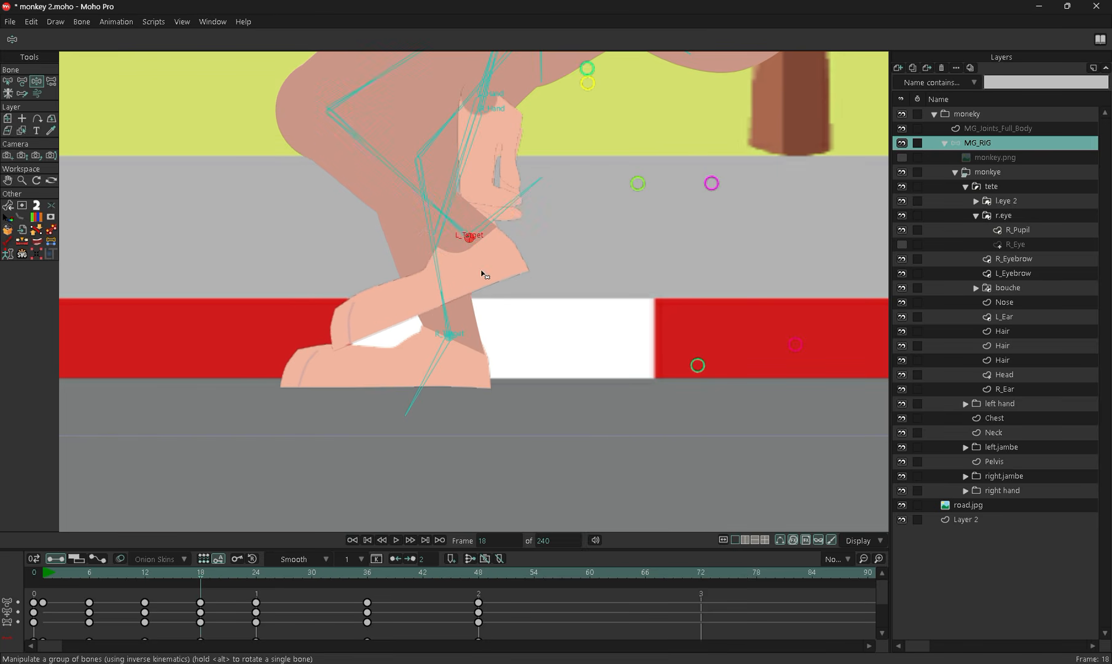
scroll(507, 309, "down", 3)
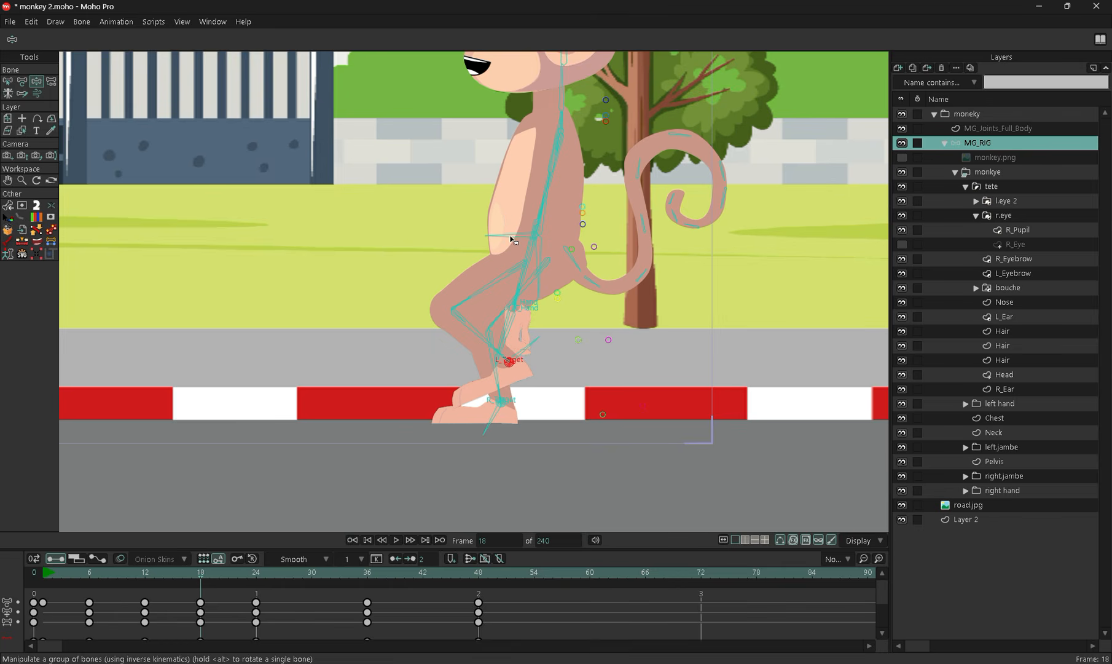
left_click_drag(510, 236, 505, 230)
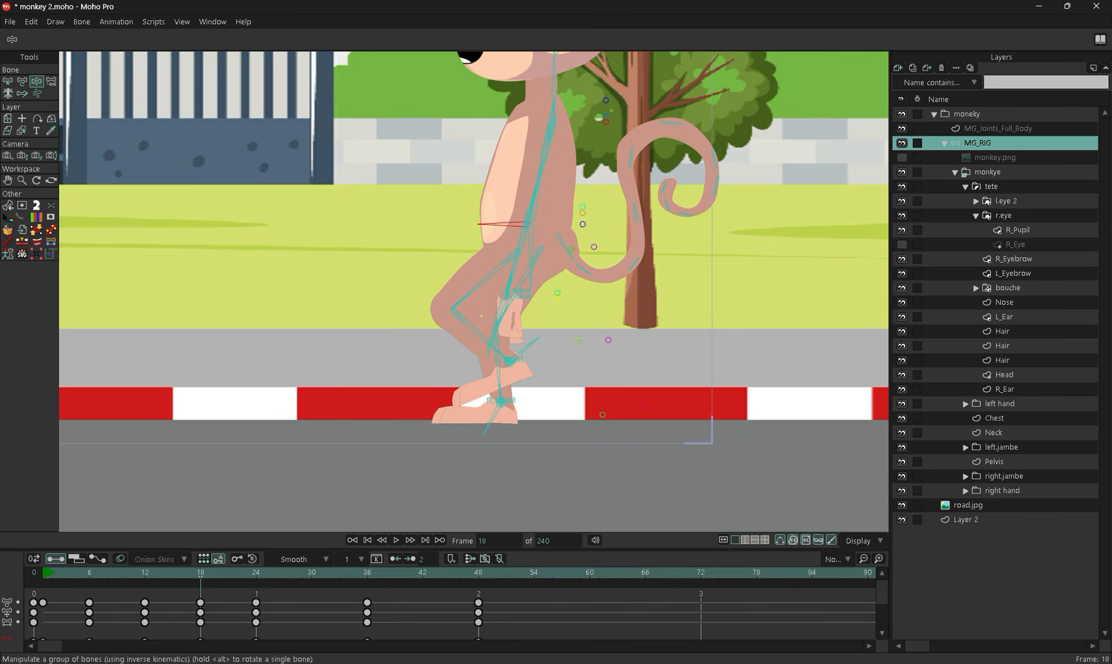
At frame 30, lift the right foot's target bone, tilt the foot toes-down, and move the body up and forward
key("space")
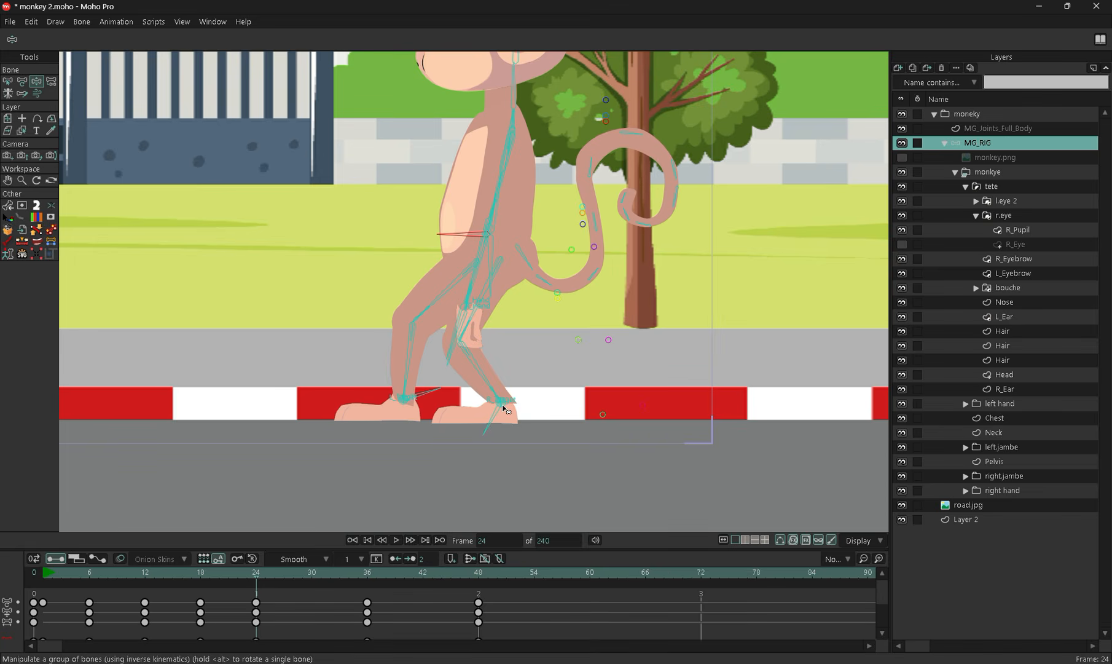
left_click(503, 405)
scroll(378, 450, "up", 2)
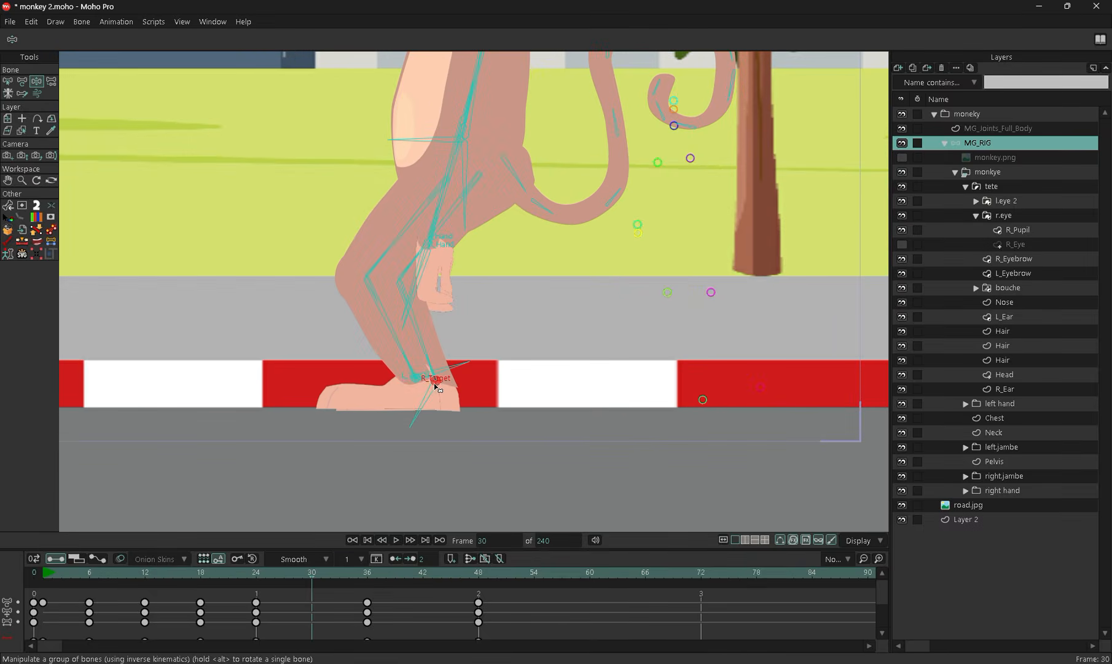
scroll(545, 464, "up", 2)
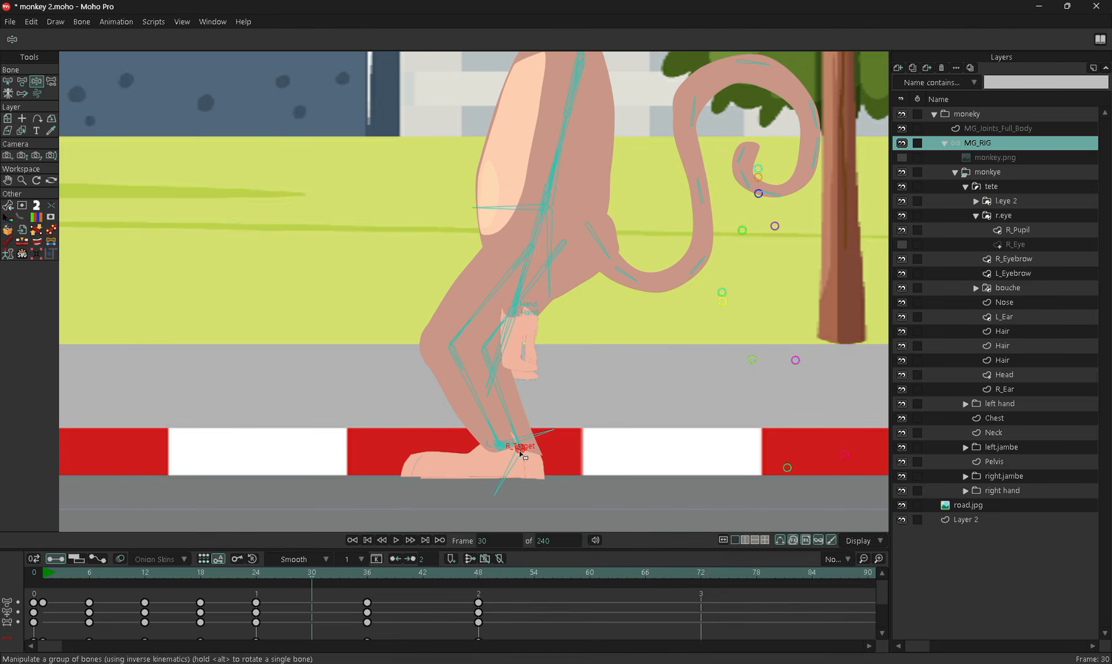
left_click_drag(521, 453, 524, 422)
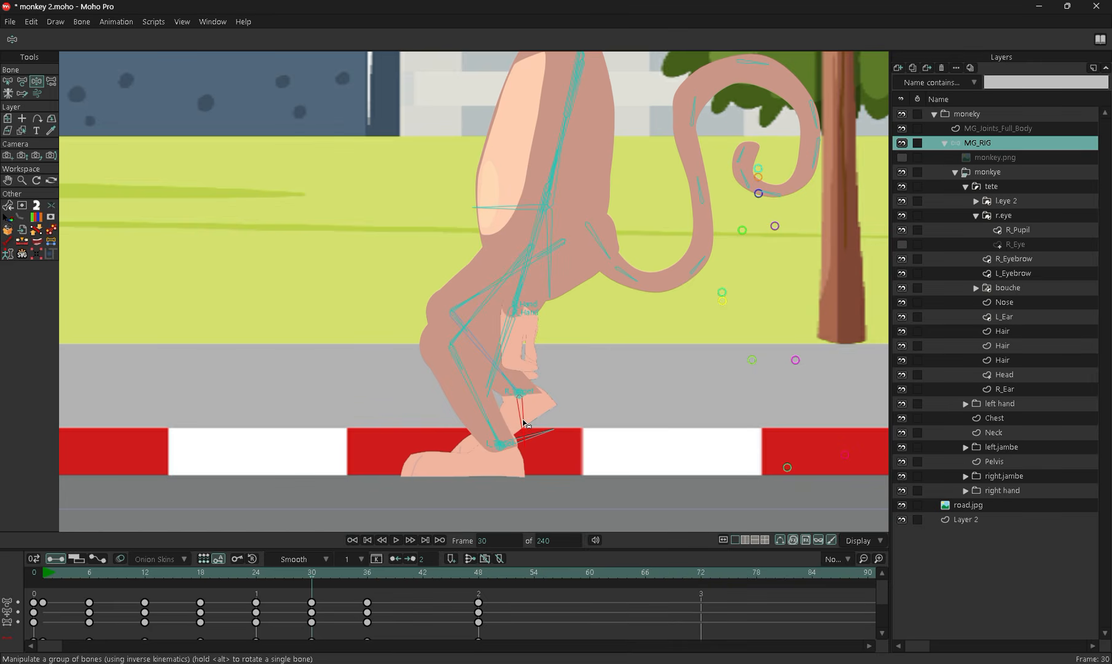
left_click_drag(514, 212, 491, 180)
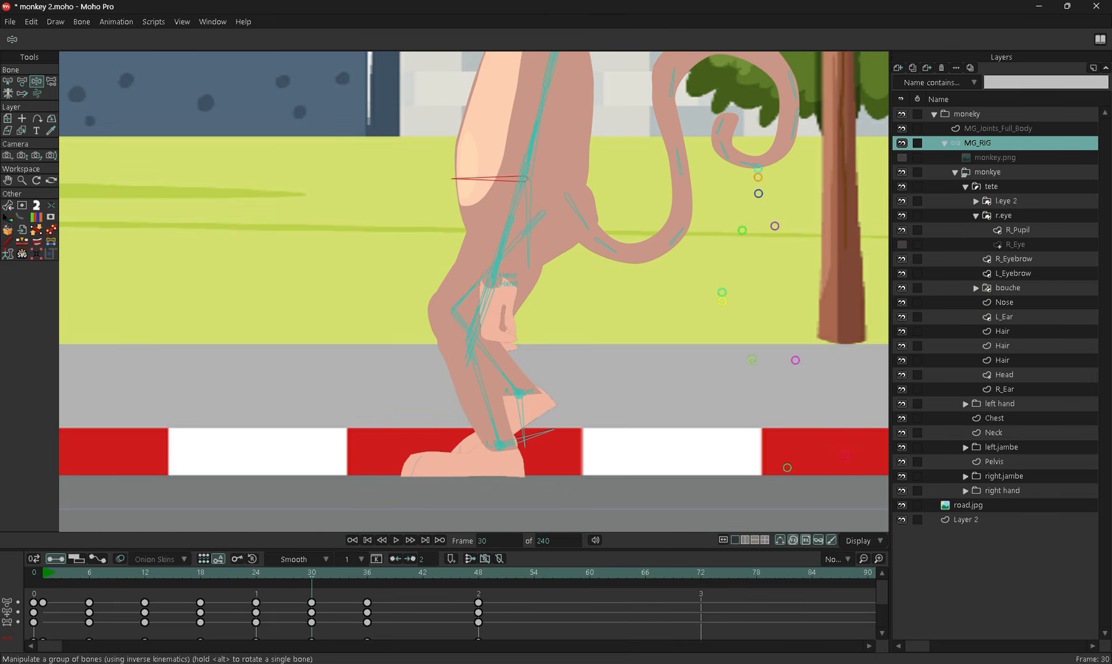
At frame 42, lift the left foot's target bone, tilt the foot toes-down, and move the body slightly up and forward
key("Right")
key("Right")
key("Right")
key("Right")
key("Right")
key("Right")
key("Right")
key("Right")
key("Right")
key("Right")
key("Right")
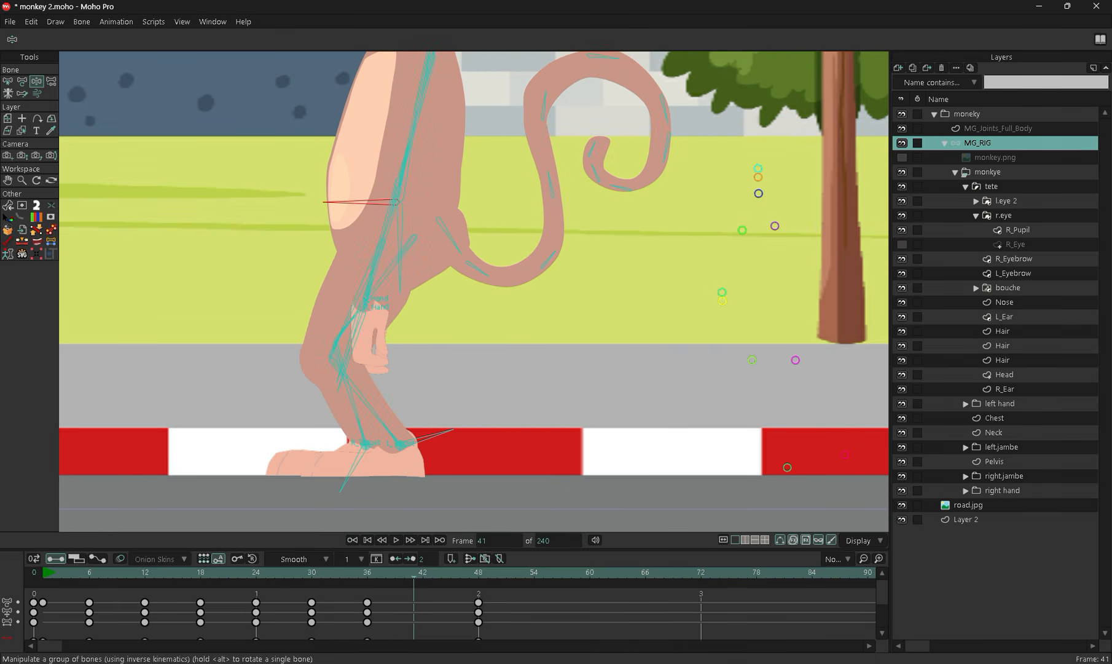
key("Left")
key("Left")
key("Left")
key("Left")
key("Left")
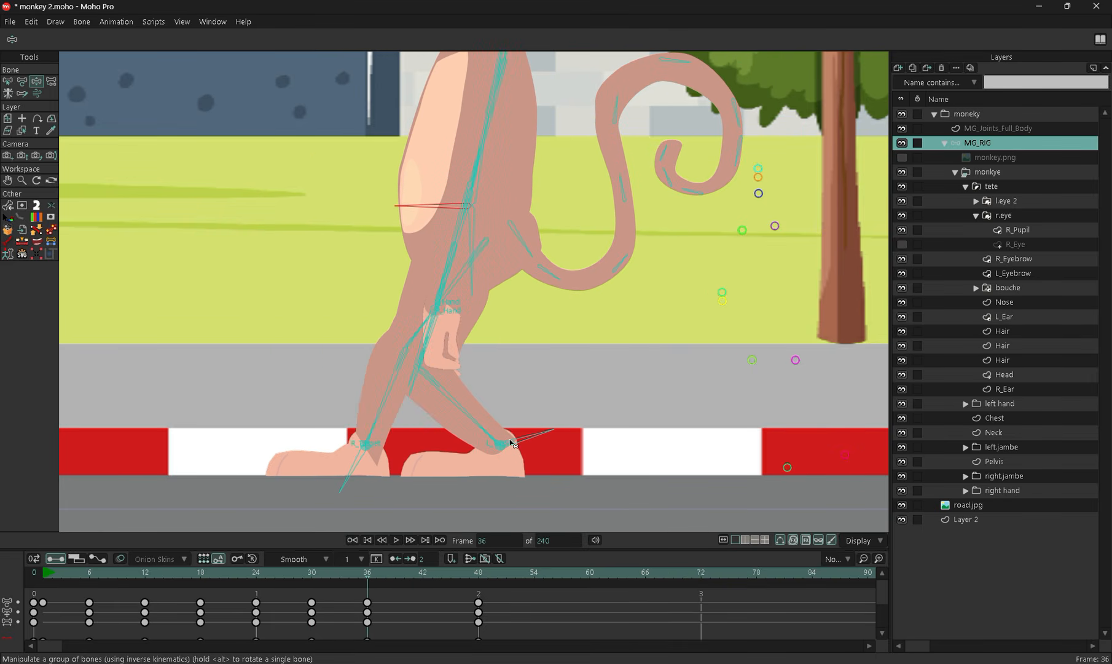
left_click(500, 449)
key("Right")
key("Right")
key("Right")
key("Right")
key("Right")
key("Right")
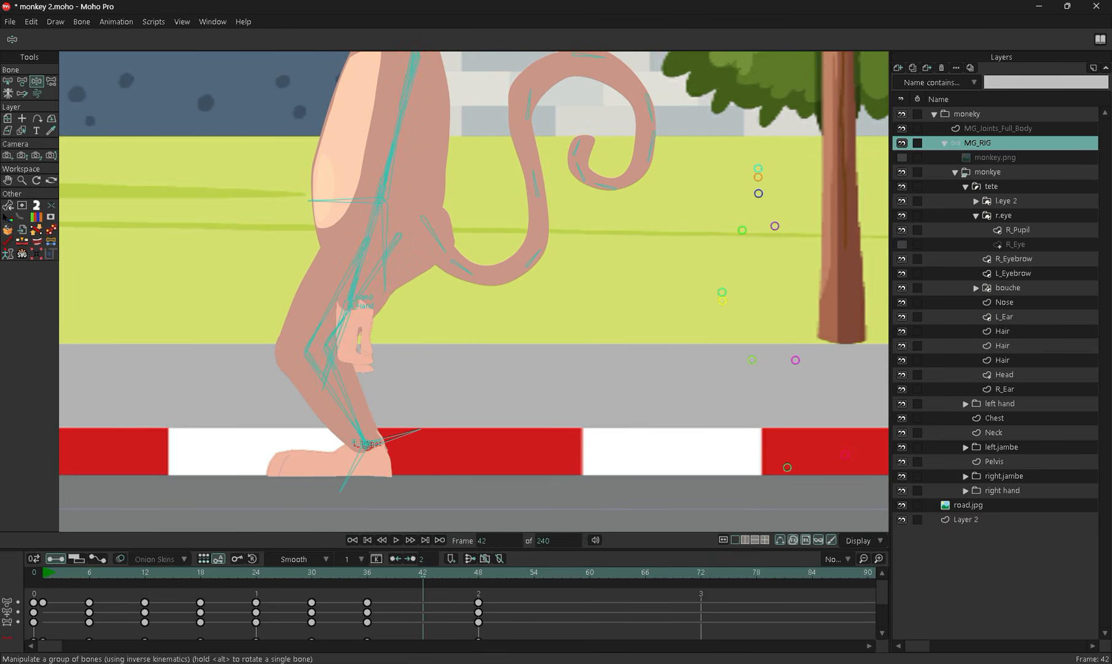
scroll(365, 442, "up", 4)
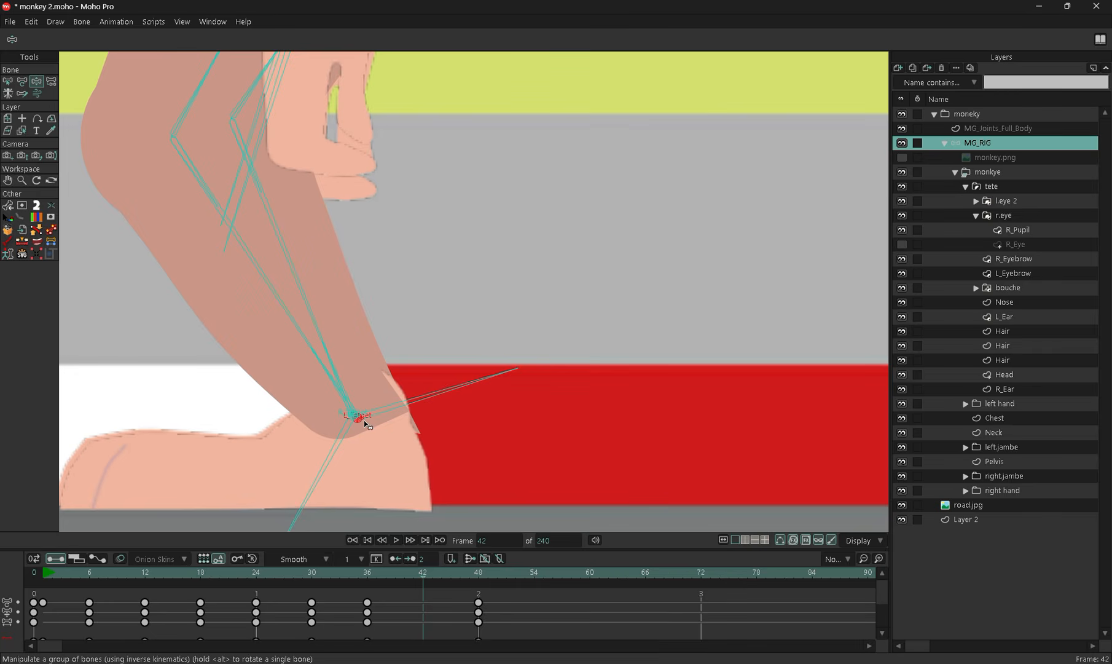
left_click_drag(363, 423, 376, 262)
left_click_drag(494, 231, 430, 188)
scroll(428, 187, "down", 5)
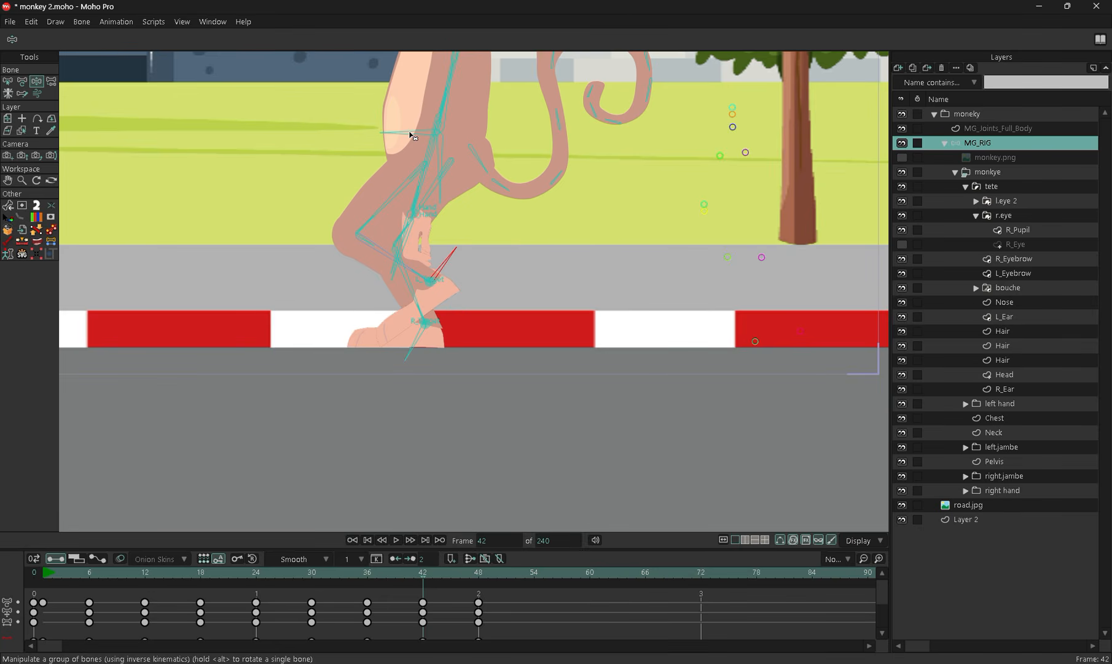
left_click_drag(412, 135, 403, 121)
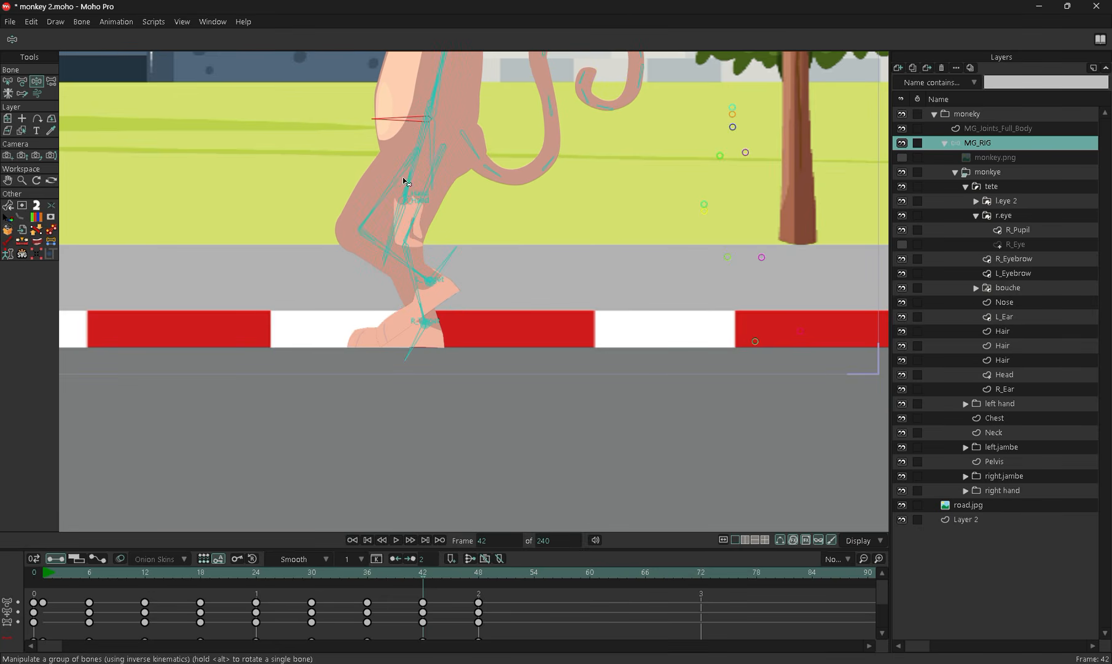
Play back the walk from near the start to check the motion with the passing poses
key("space")
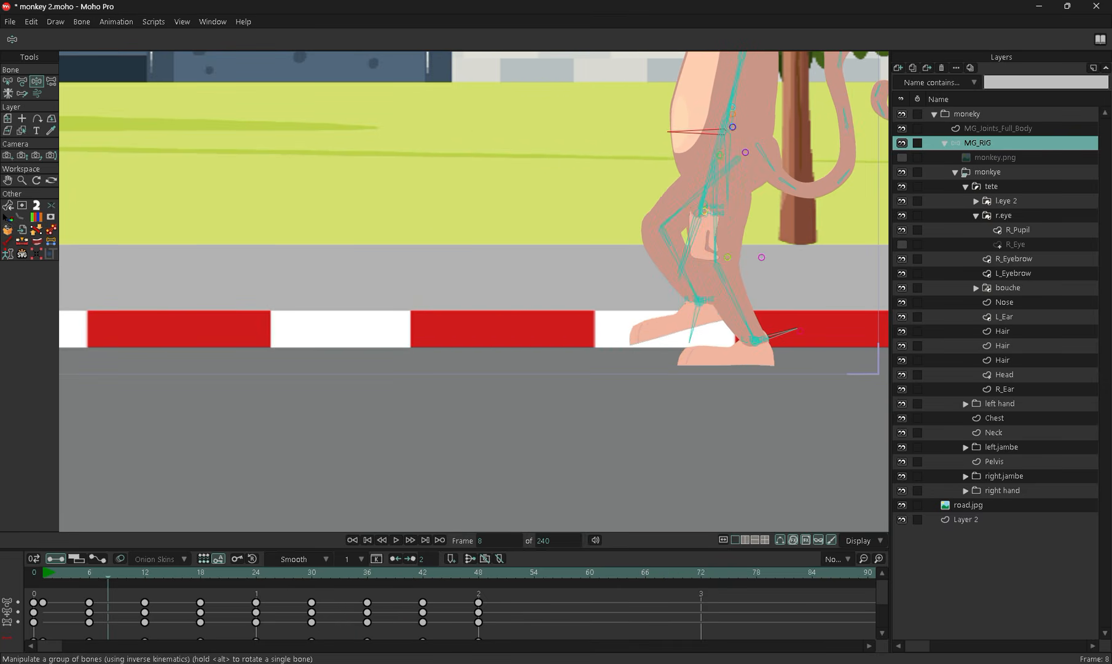
key("ctrl+Left")
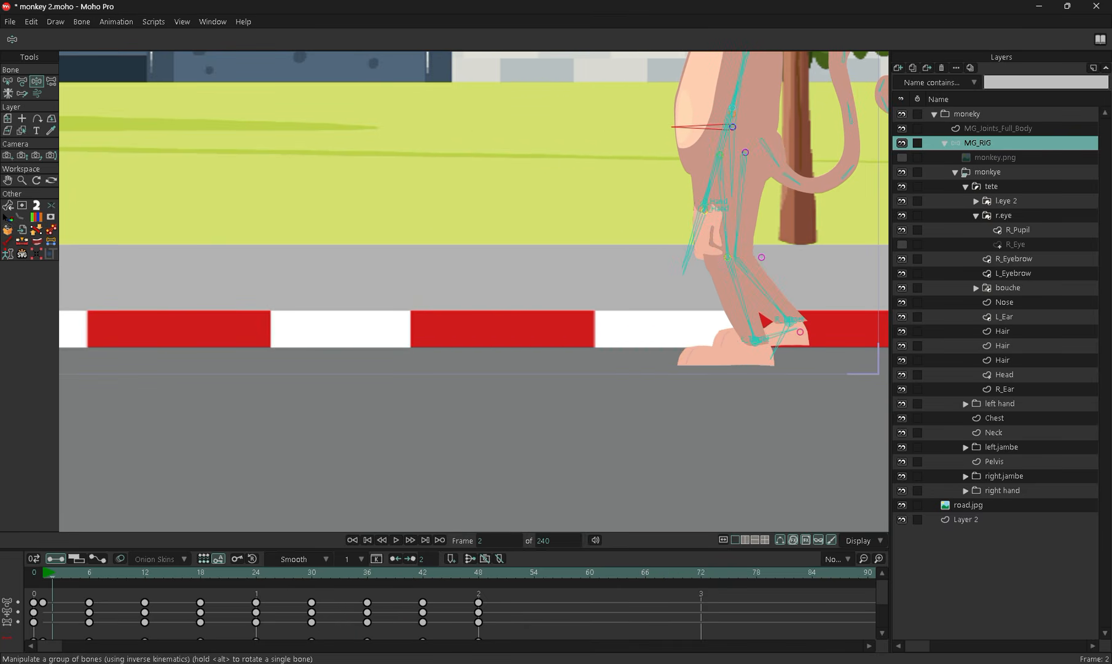
key("space")
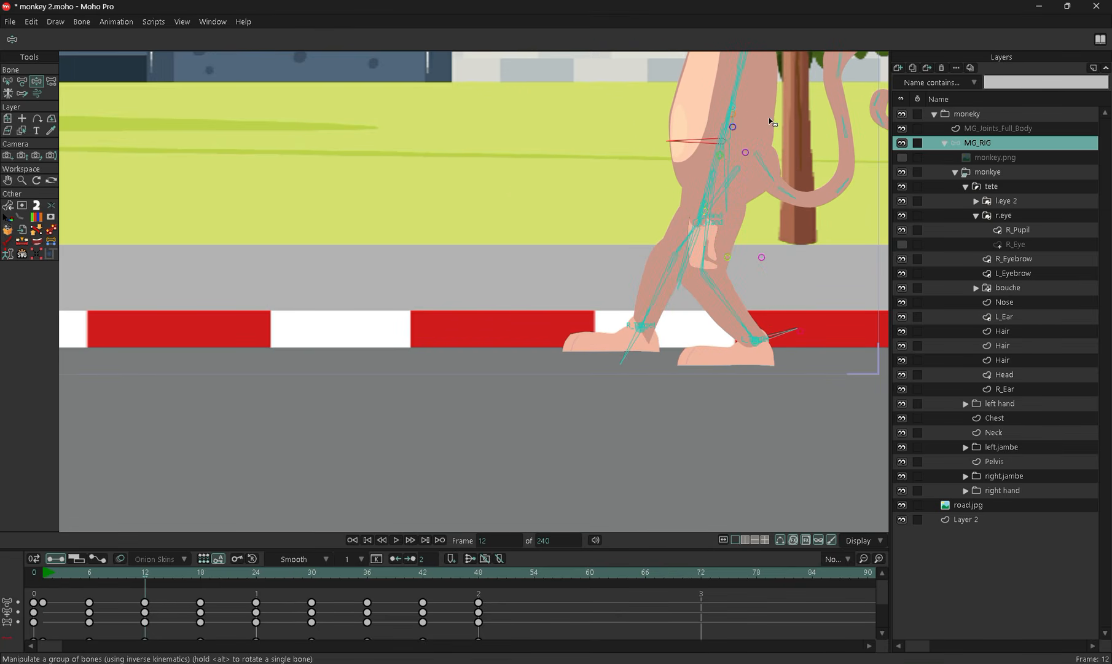
Move the monkey's body slightly forward at the contact poses on frames 12, 24, 36 and 48
left_click_drag(700, 141, 692, 143)
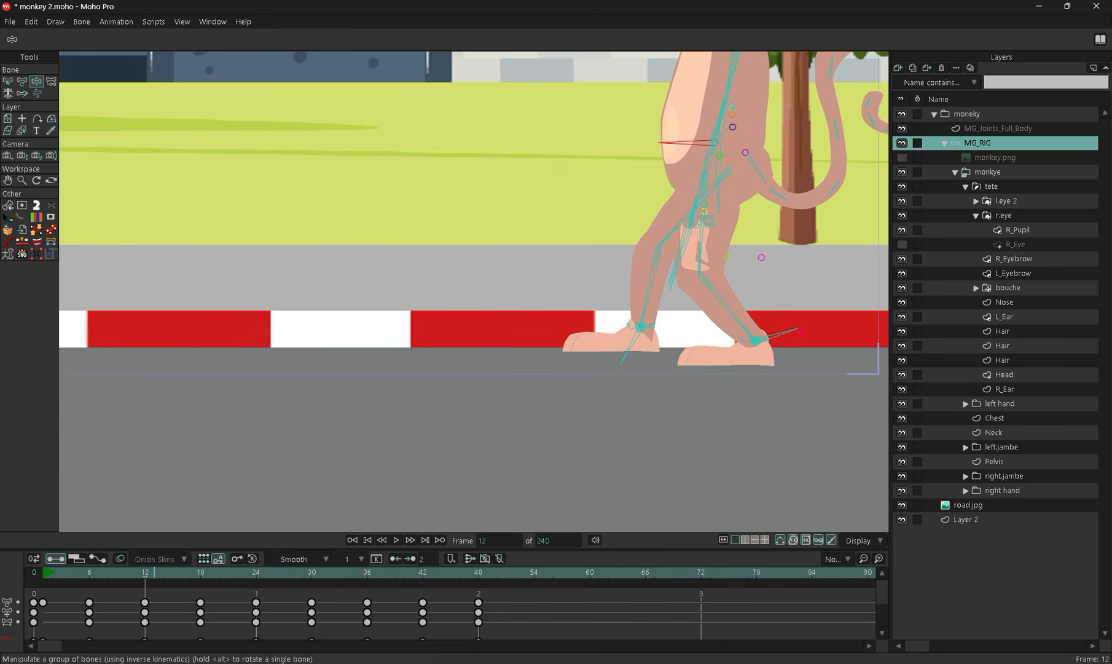
key("space")
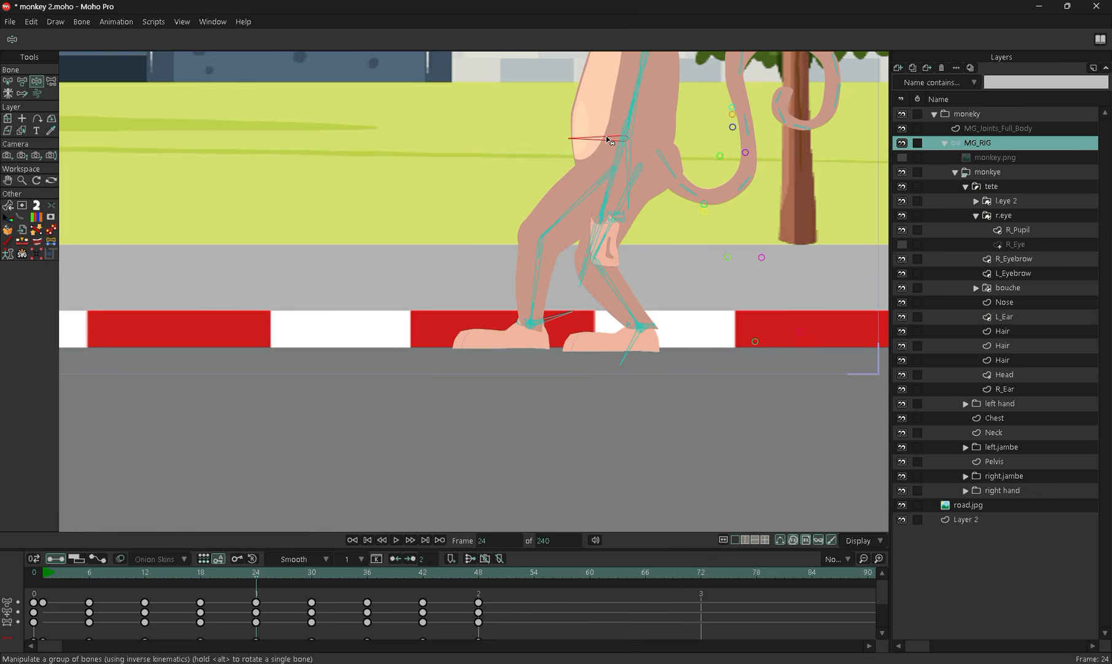
left_click_drag(606, 136, 589, 136)
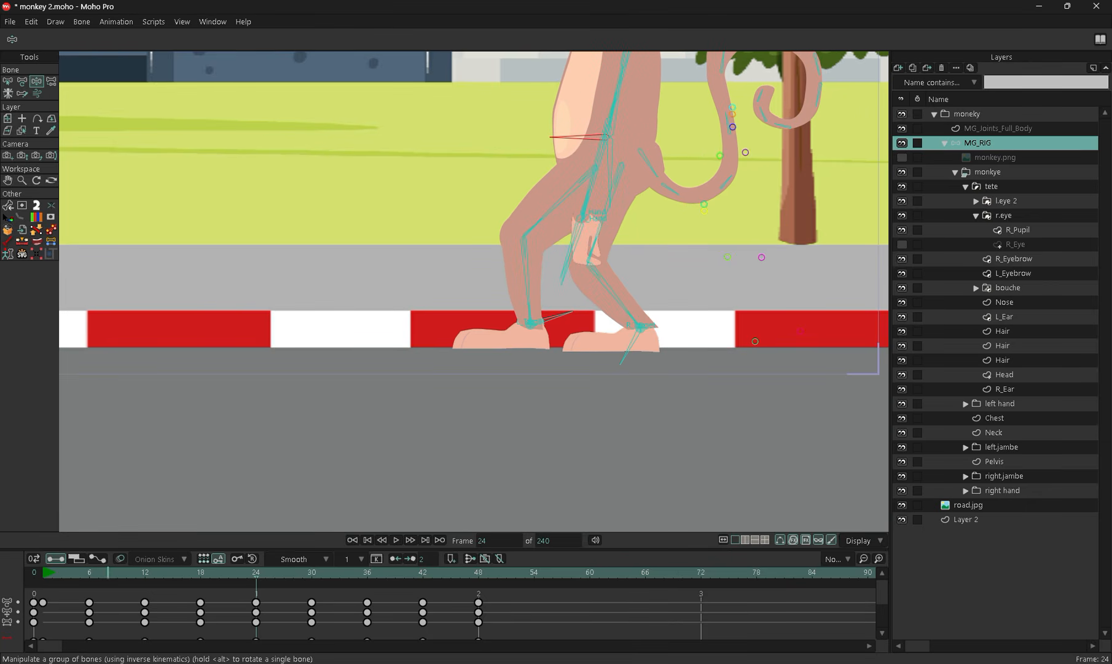
key("space")
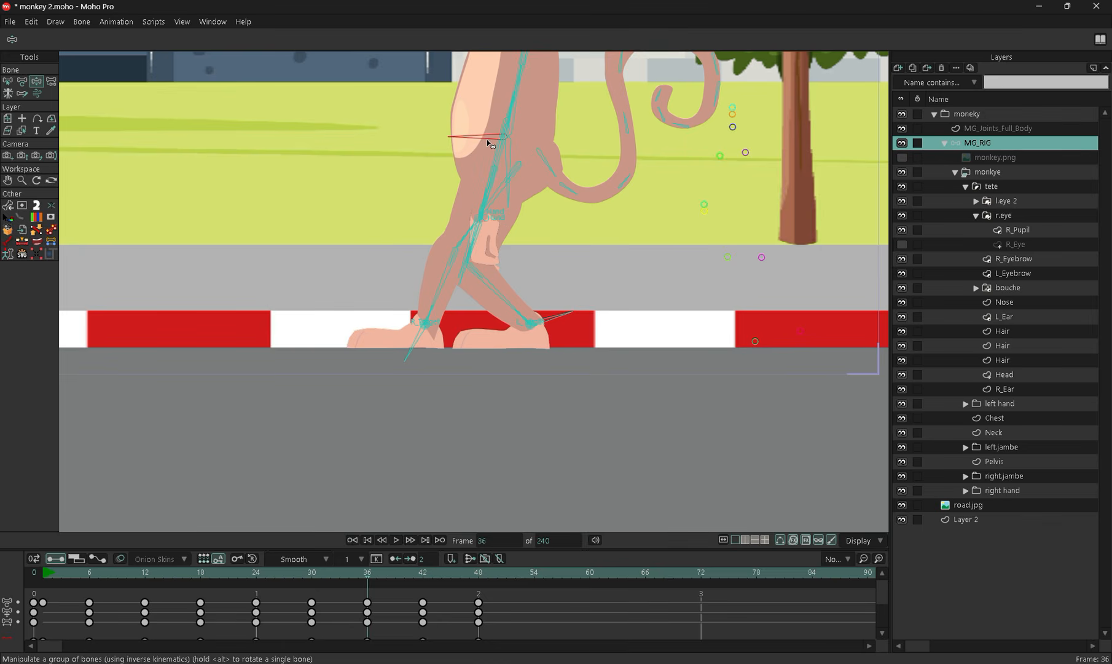
left_click_drag(486, 139, 475, 131)
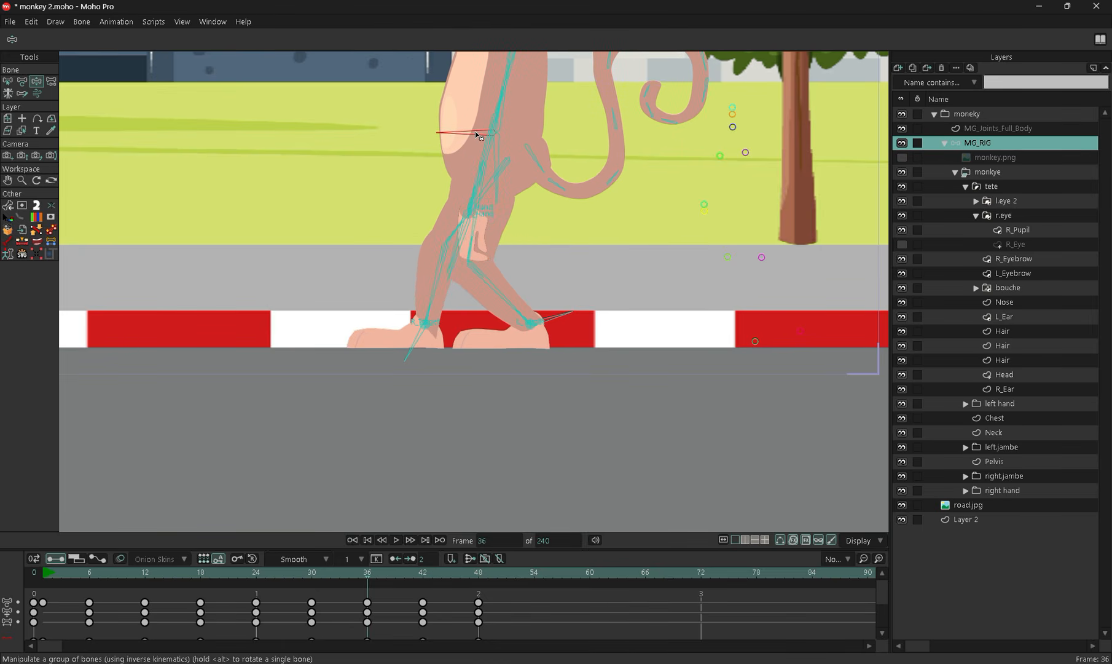
key("space")
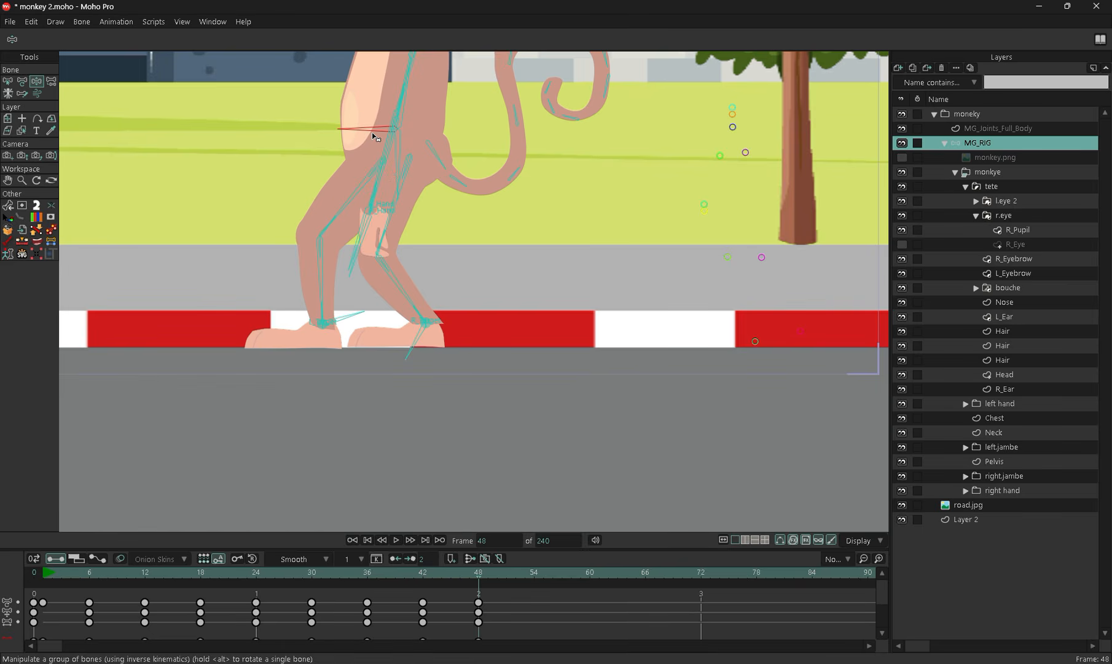
left_click_drag(372, 132, 357, 132)
scroll(253, 284, "down", 1)
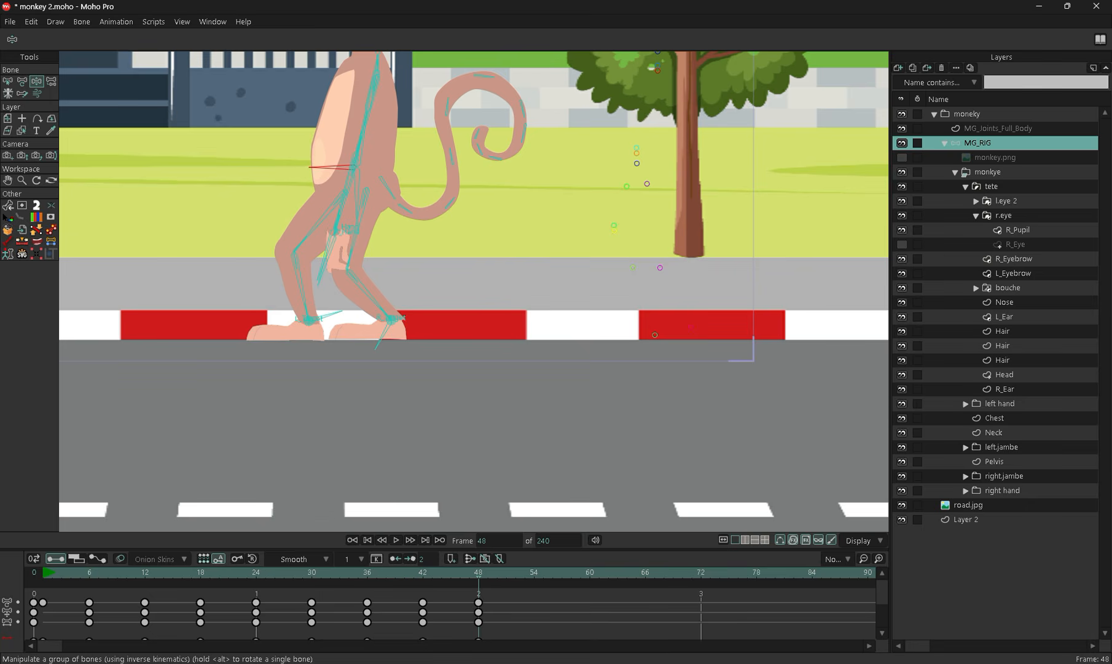
Move the monkey's body slightly forward at the passing poses on frames 18, 30 and 42
key("space")
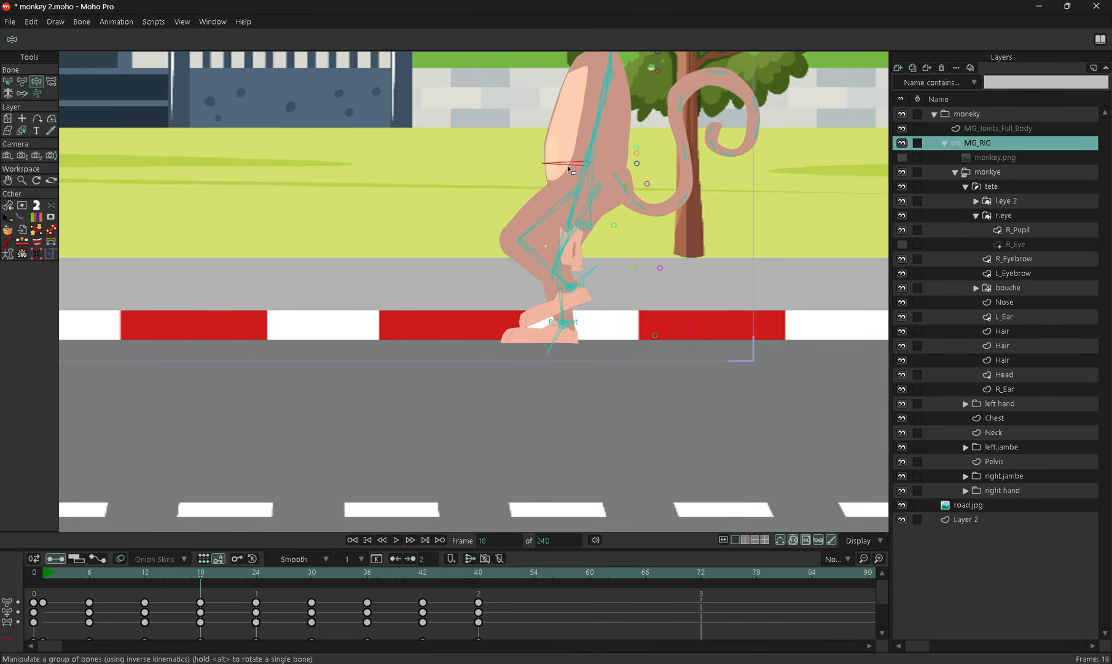
left_click_drag(568, 164, 552, 159)
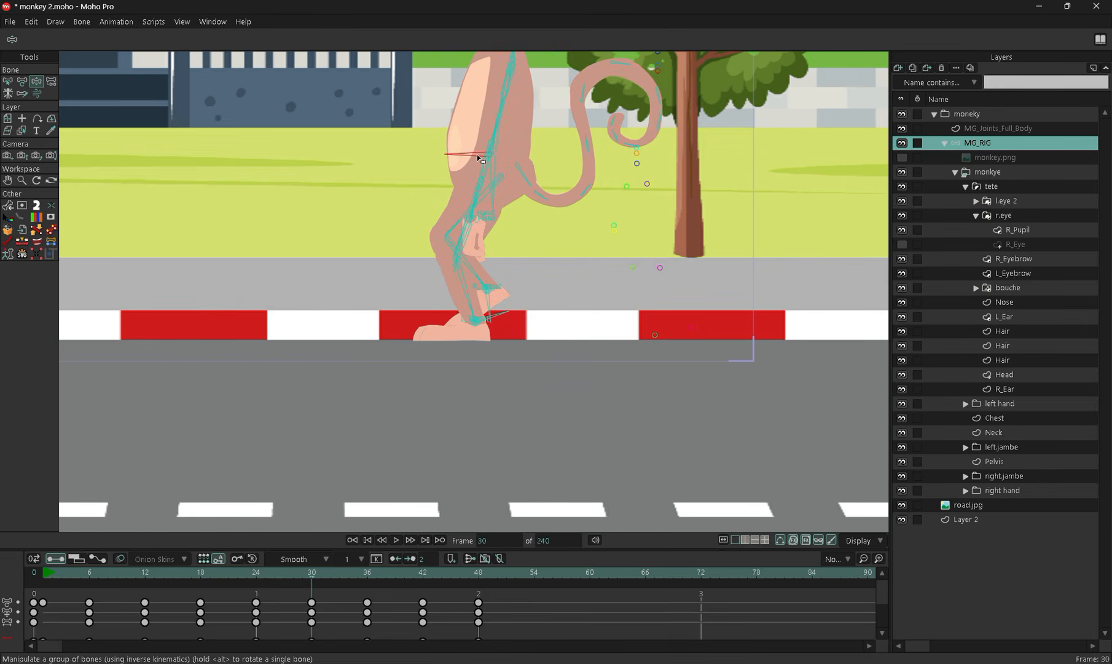
left_click_drag(481, 159, 471, 161)
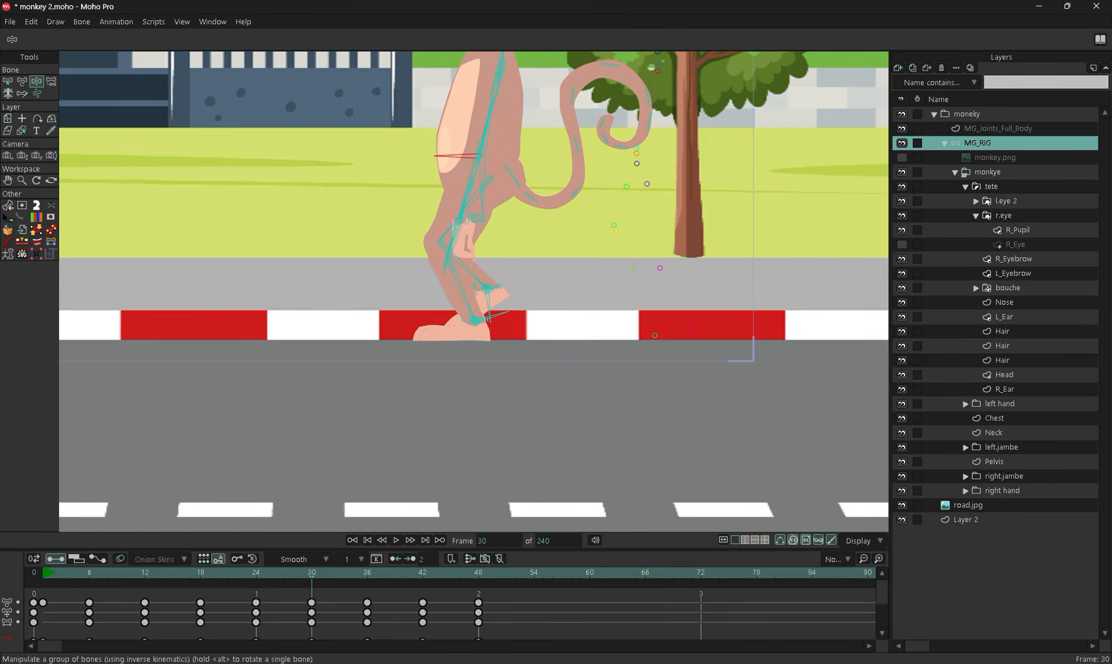
key("space")
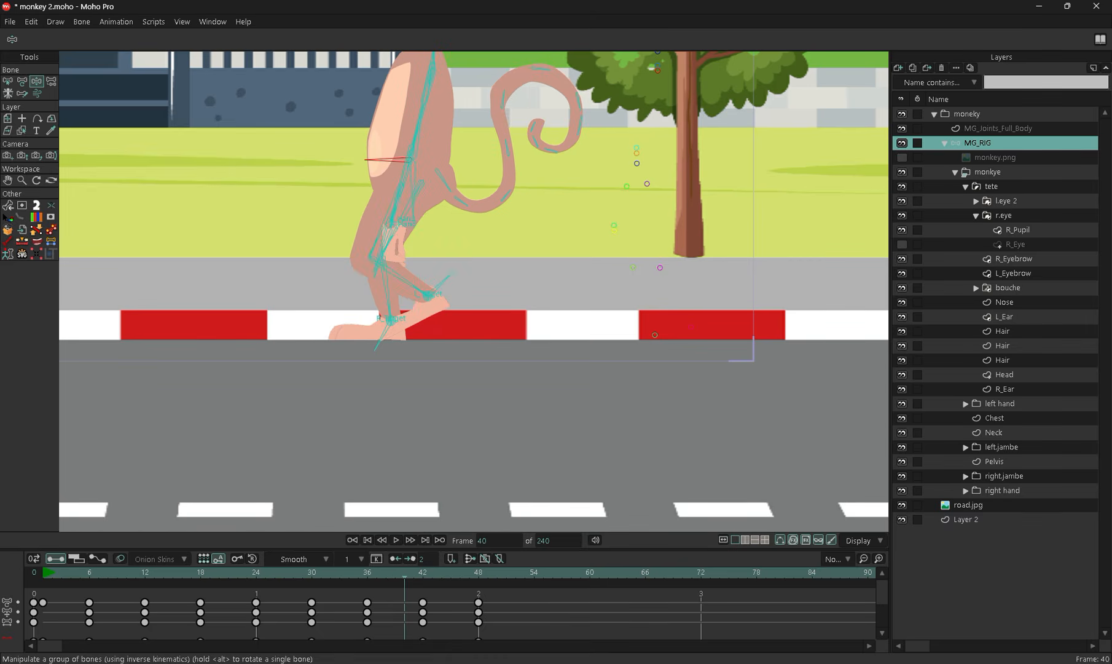
key("space")
key("ctrl+Left")
key("ctrl+Left")
key("ctrl+Left")
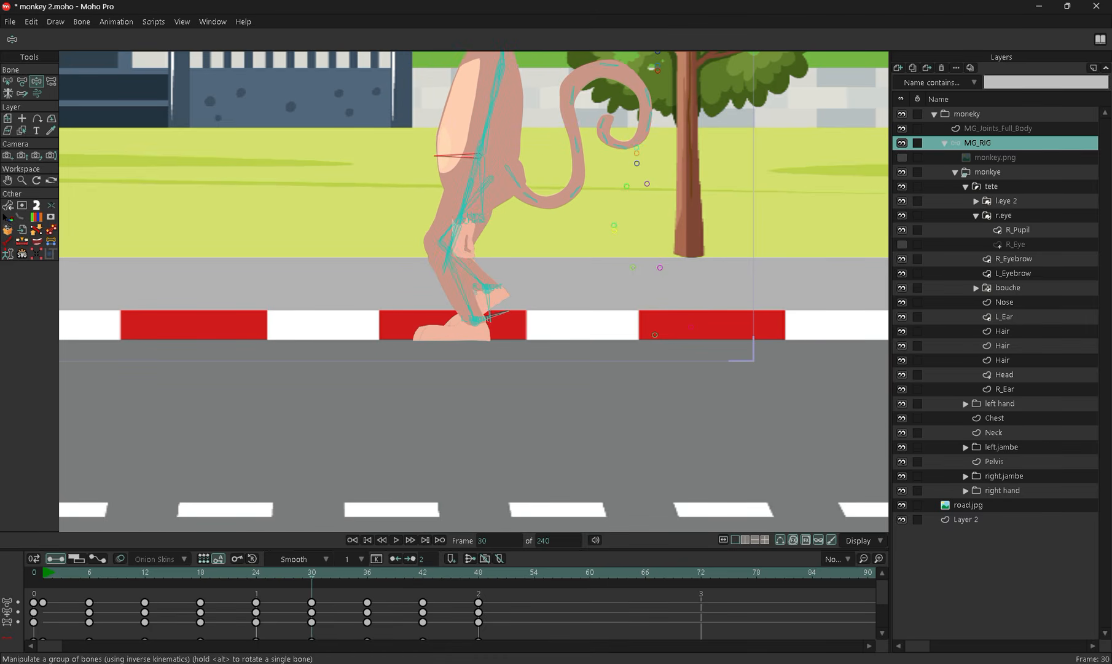
key("space")
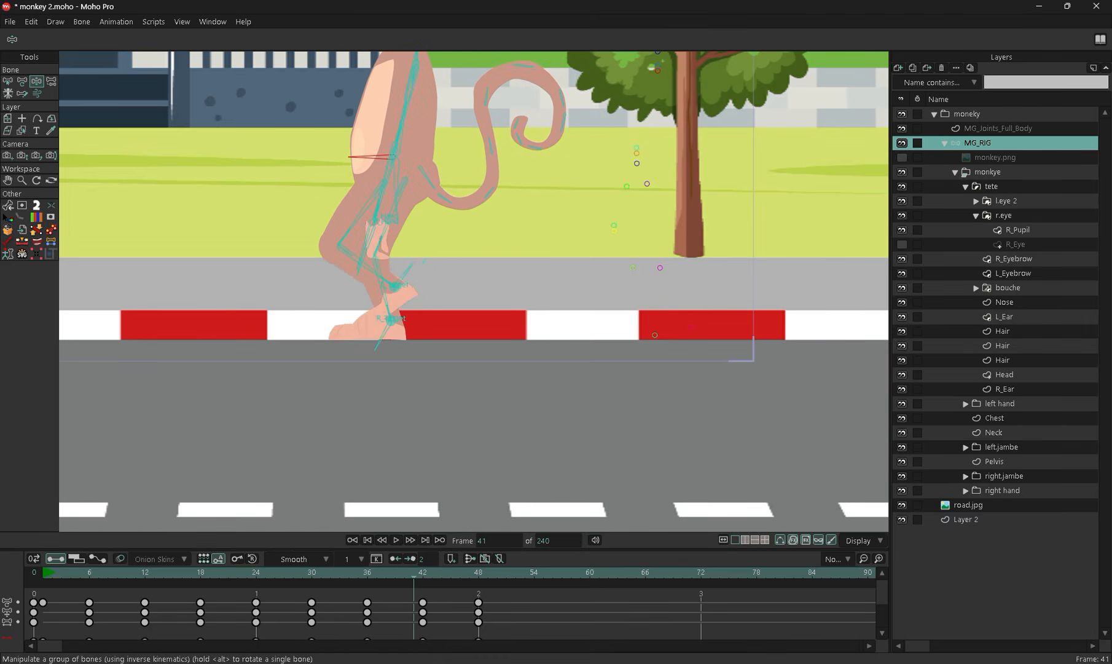
key("space")
left_click_drag(381, 164, 368, 179)
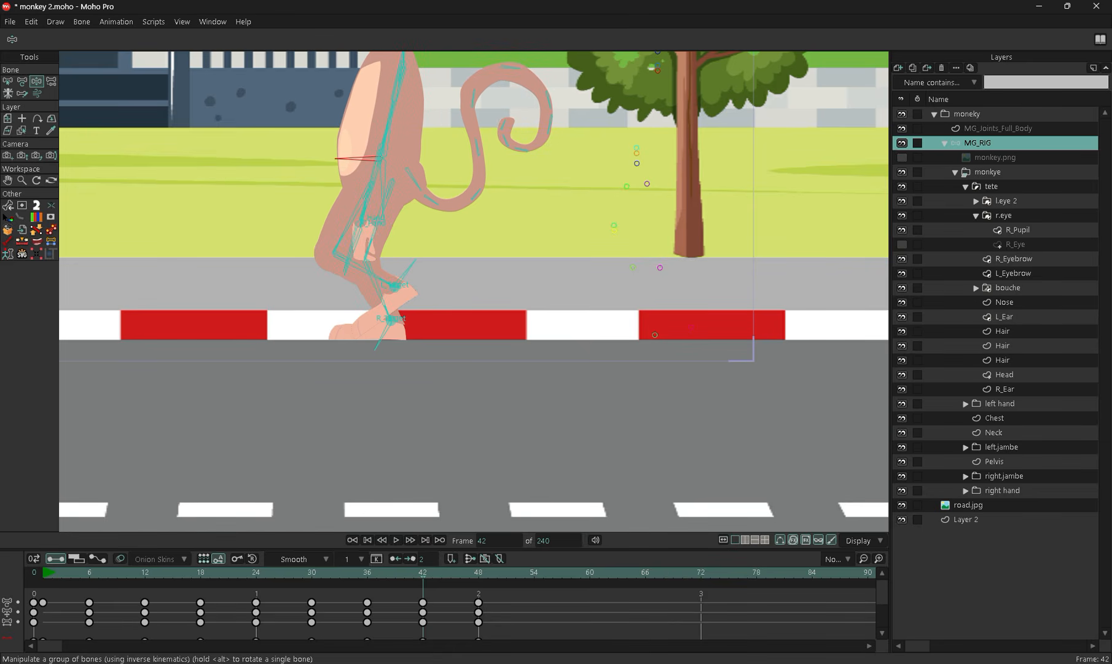
Play back and step through the walk to check the body's travel between the poses
key("ctrl+Right")
key("ctrl+Right")
key("ctrl+Right")
key("ctrl+Right")
key("ctrl+Right")
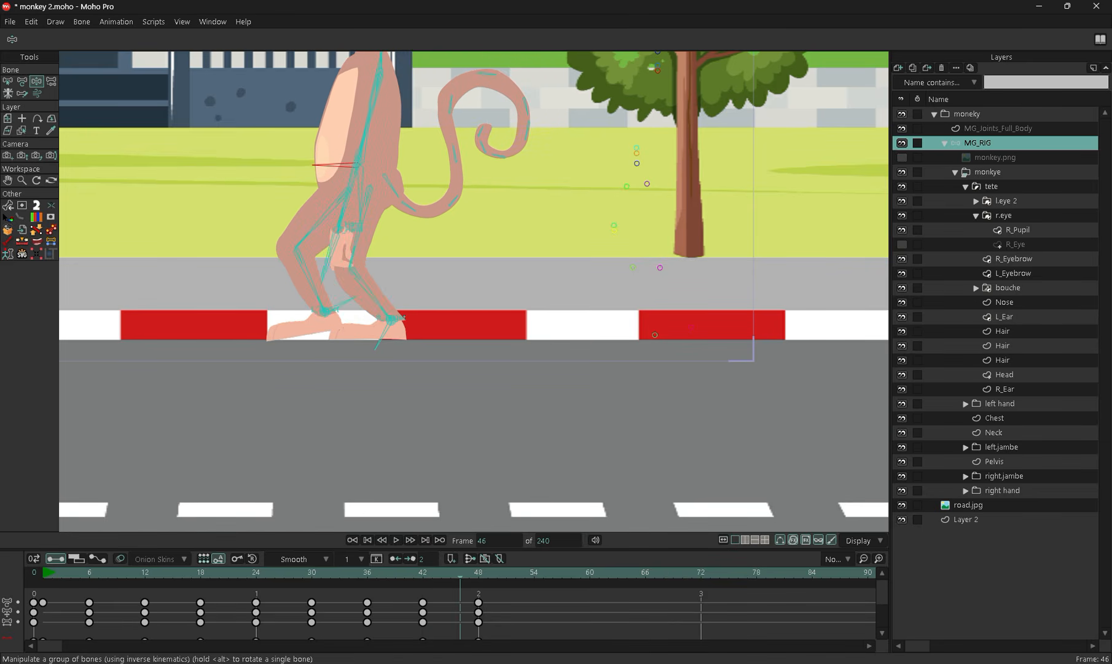
key("space")
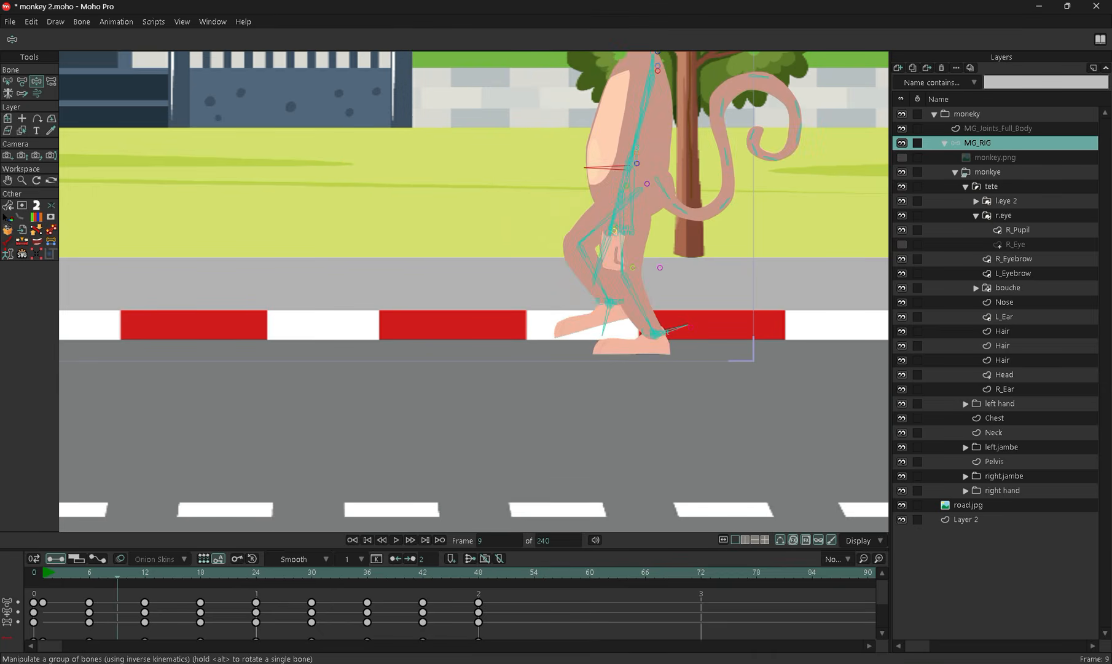
key("ctrl+Left")
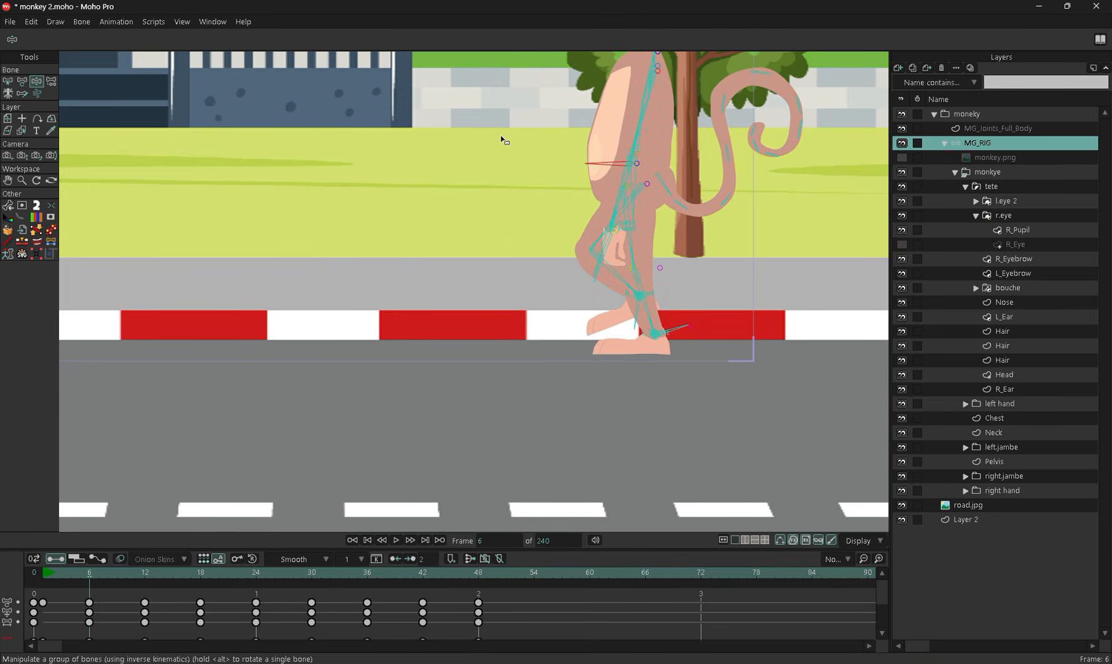
left_click_drag(504, 136, 488, 204)
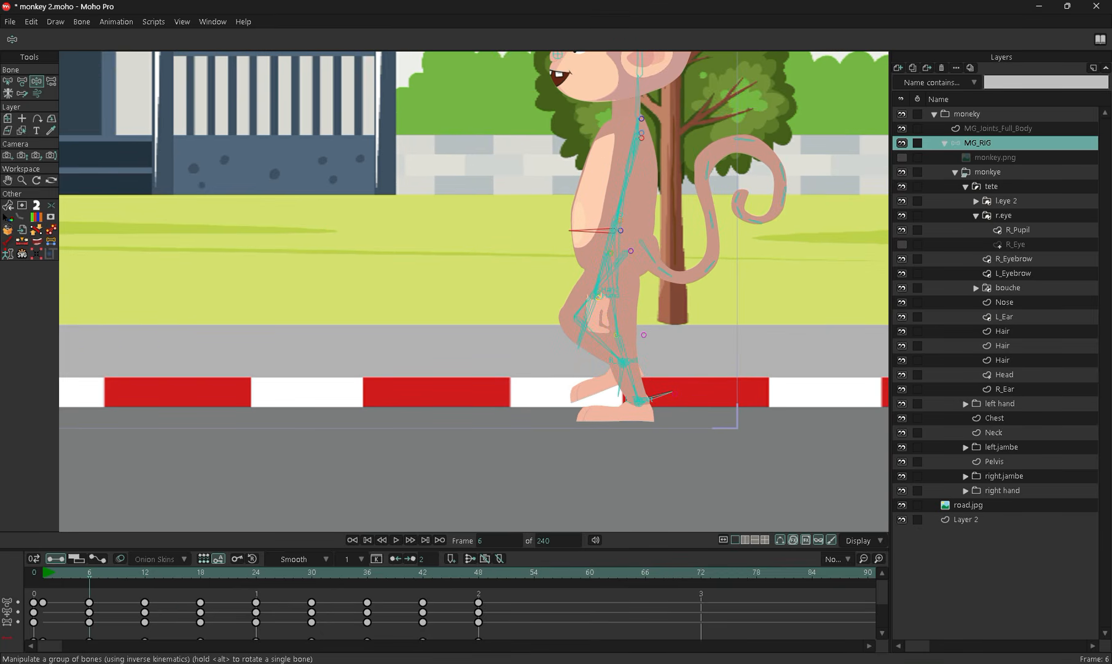
At frame 12, tilt the upper torso bone slightly forward so the chest and head lean ahead
key("ctrl+Right")
key("ctrl+Right")
key("ctrl+Right")
key("ctrl+Right")
key("ctrl+Right")
key("ctrl+Right")
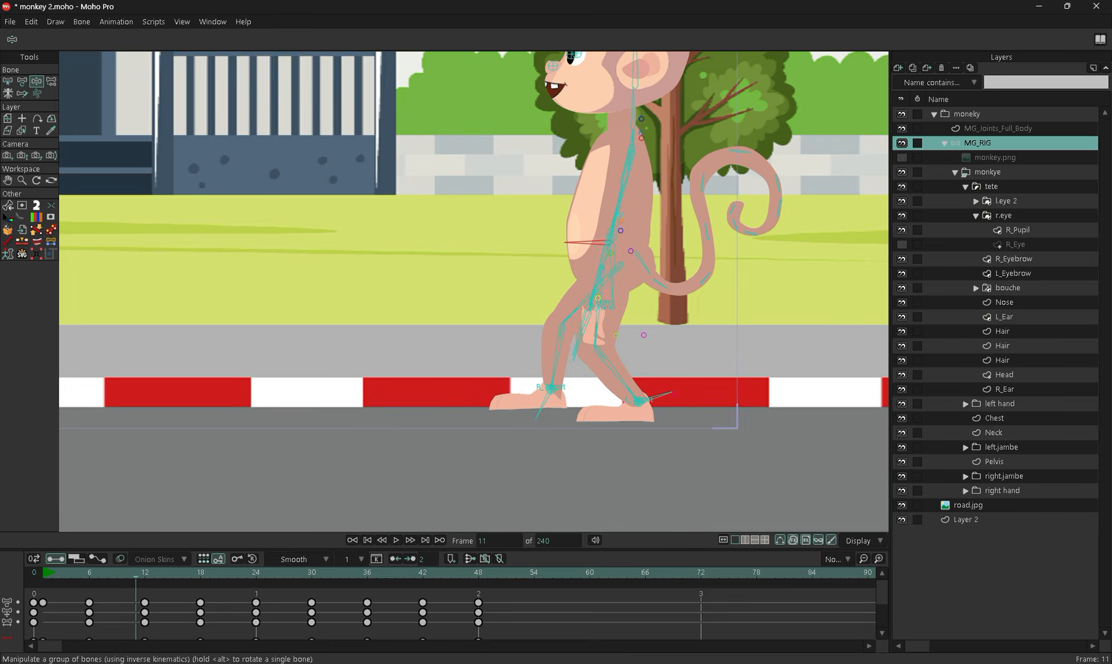
scroll(610, 215, "up", 3)
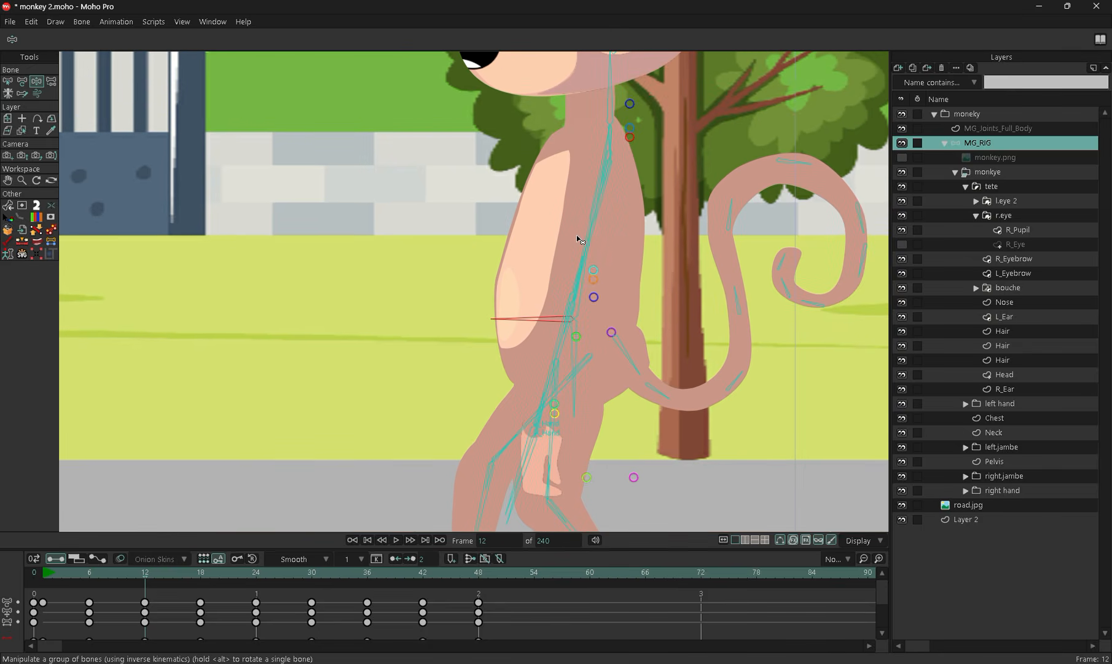
scroll(620, 143, "up", 2)
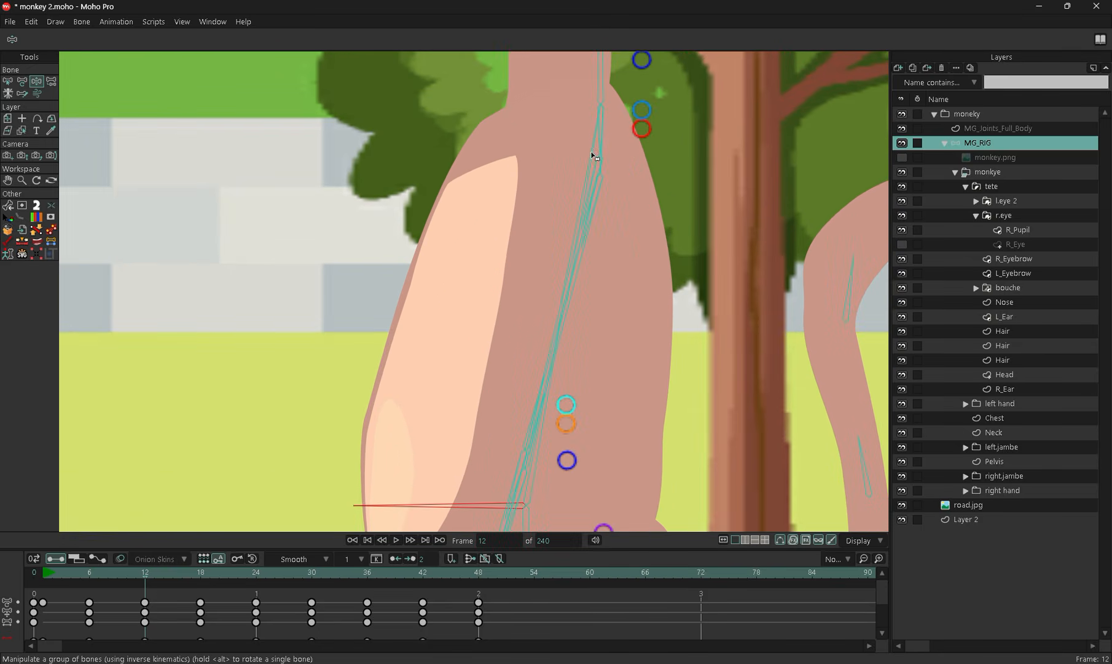
left_click(593, 157)
left_click_drag(593, 156, 582, 156)
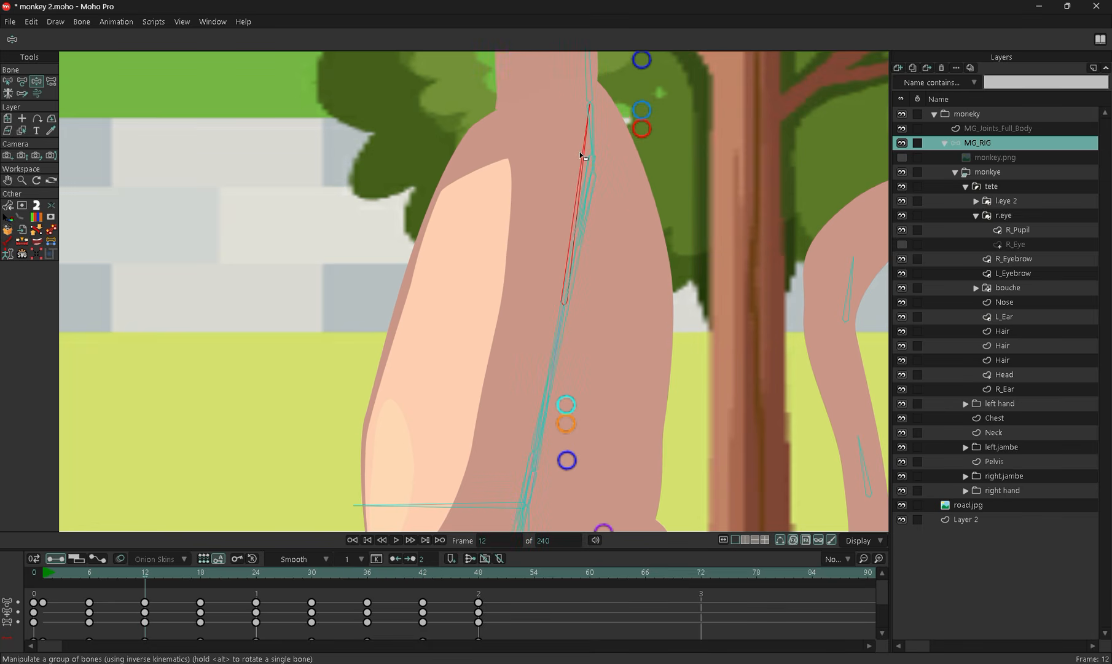
Examine the arm, foot and hand bones, checking the names of the R_Hand Child 02 and L_Hand Child 02 bones
left_click(560, 308)
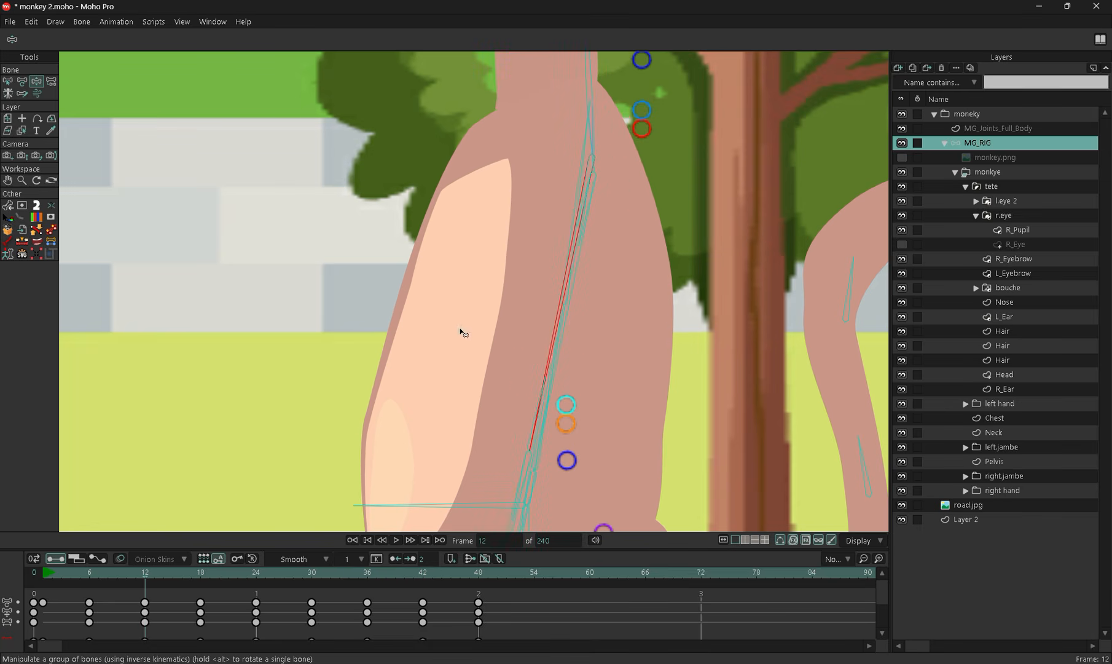
scroll(331, 464, "down", 5)
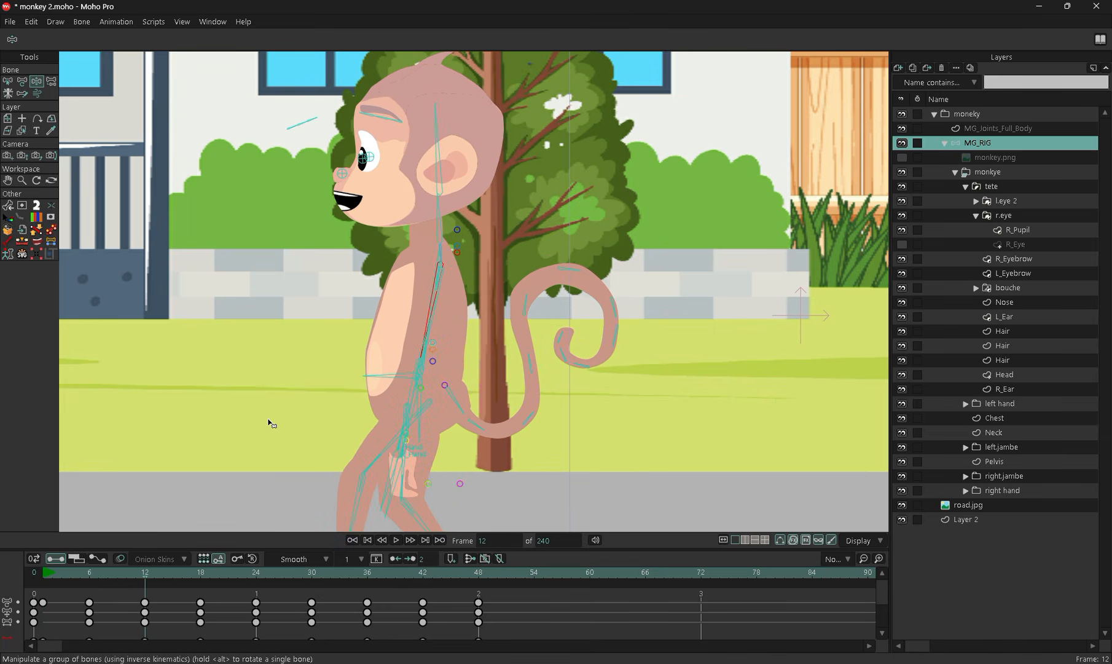
scroll(268, 422, "up", 3)
key("b")
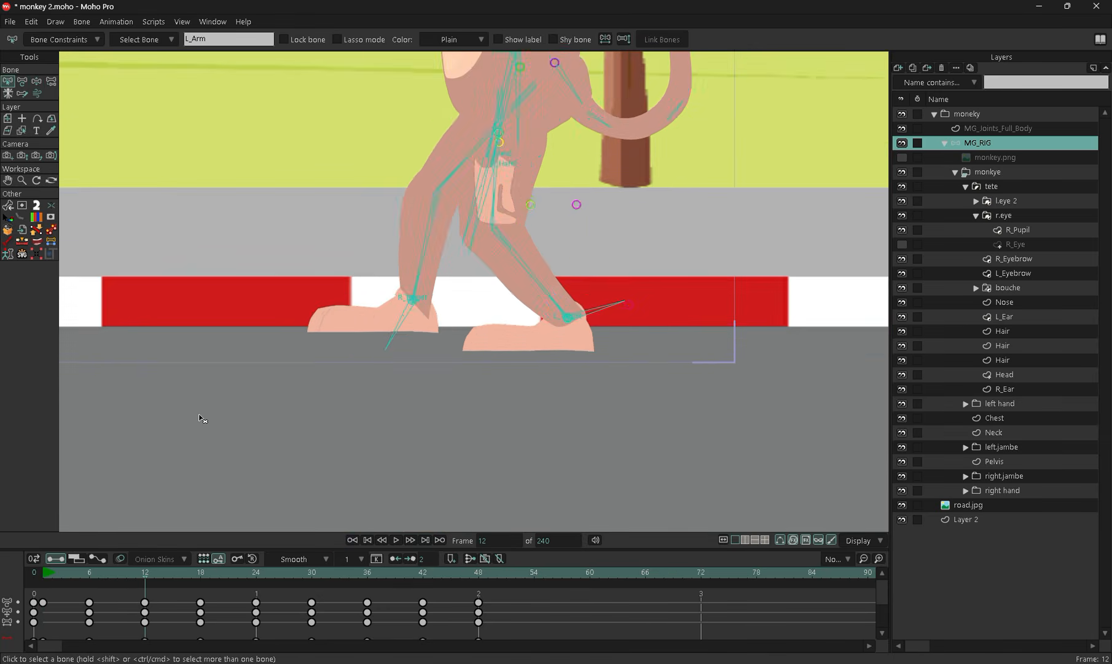
scroll(435, 296, "up", 1)
scroll(497, 248, "up", 2)
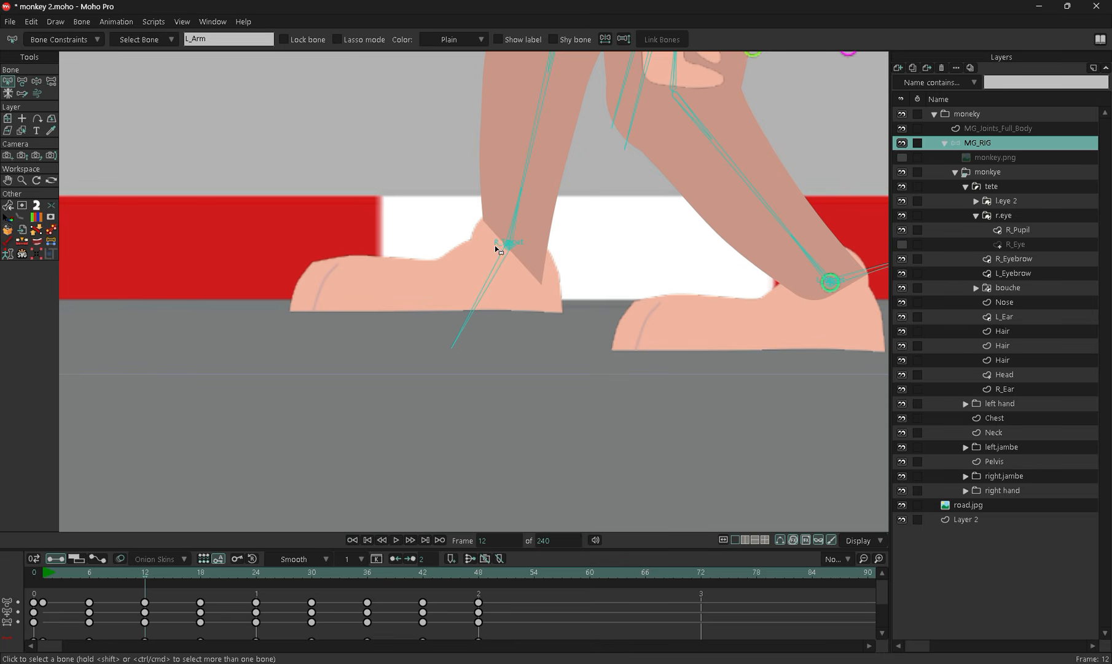
scroll(495, 245, "down", 4)
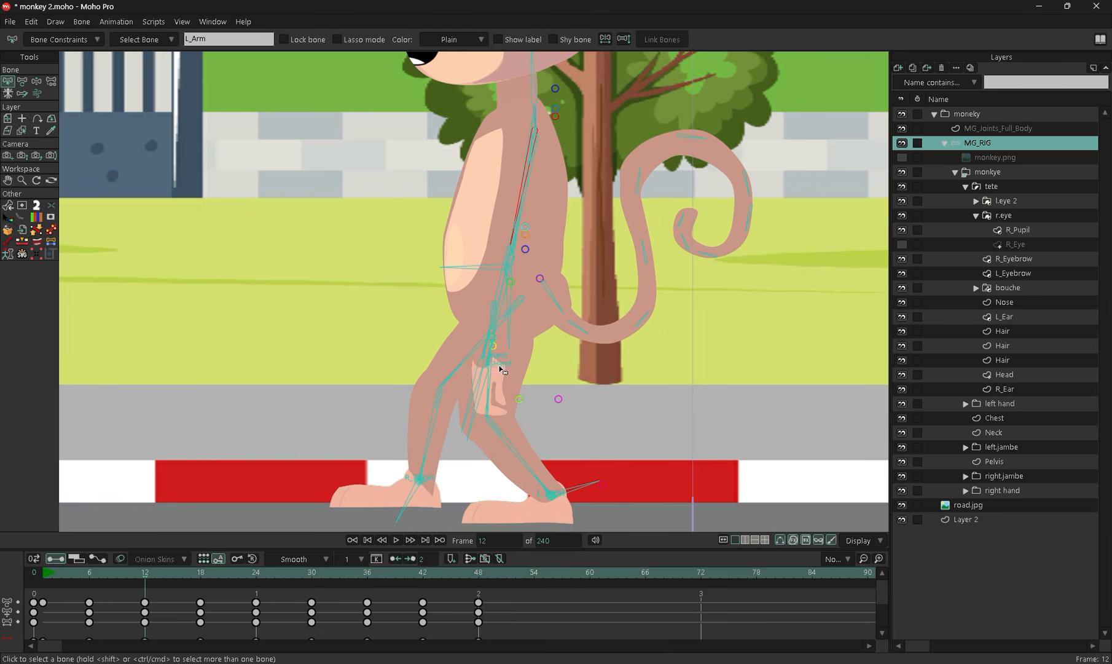
scroll(501, 370, "up", 5)
scroll(443, 360, "up", 2)
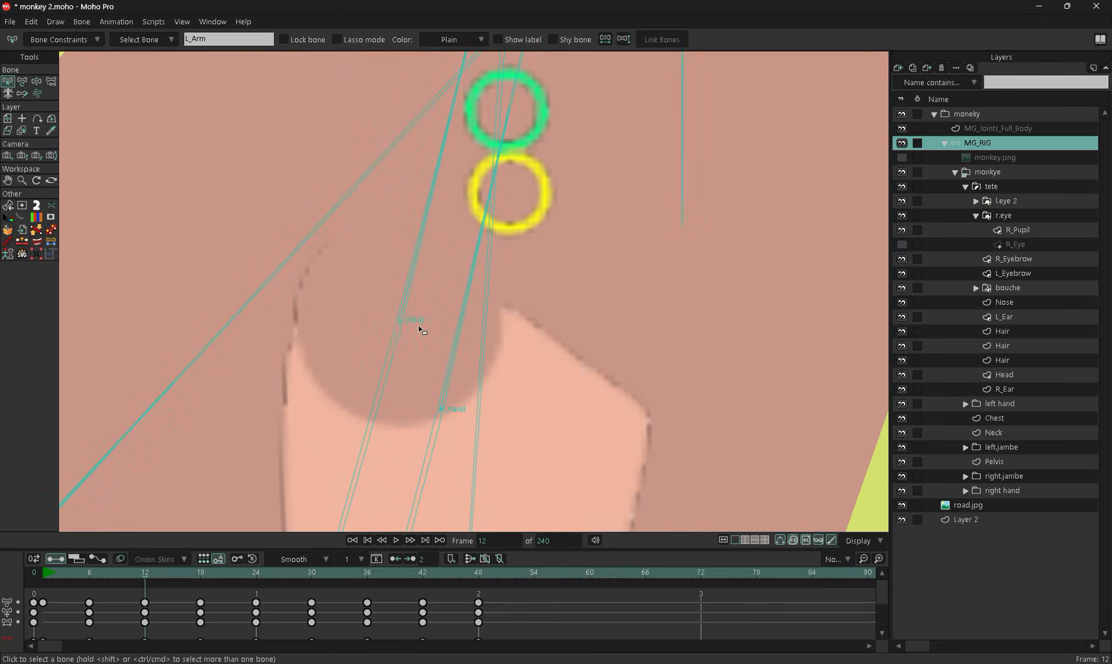
left_click(450, 381)
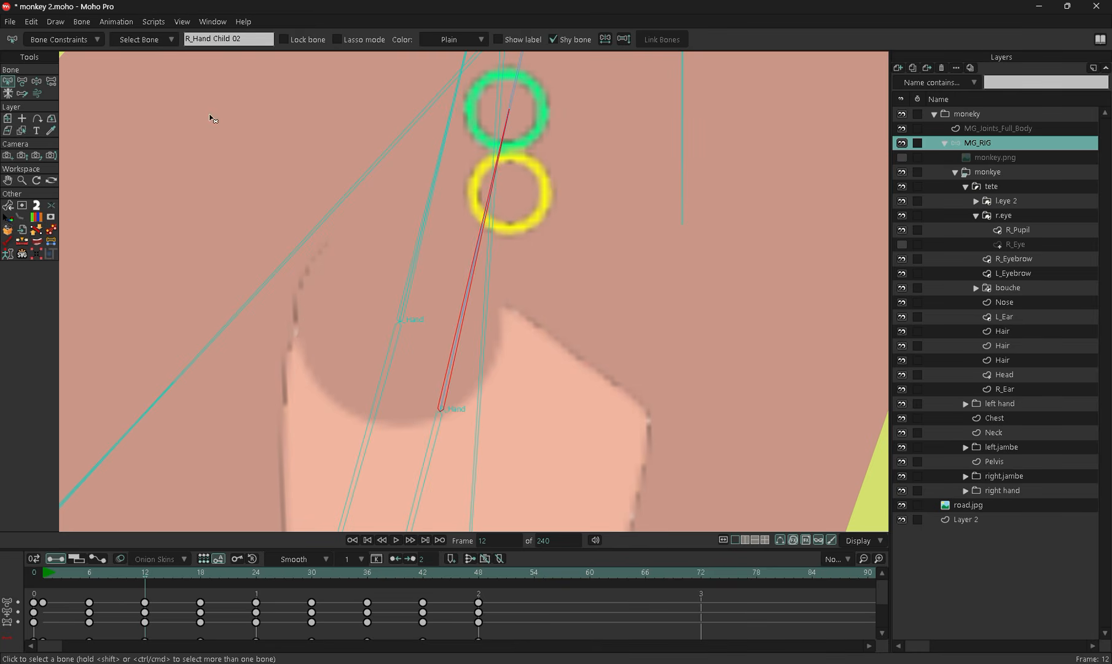
left_click(422, 277)
scroll(233, 366, "down", 5)
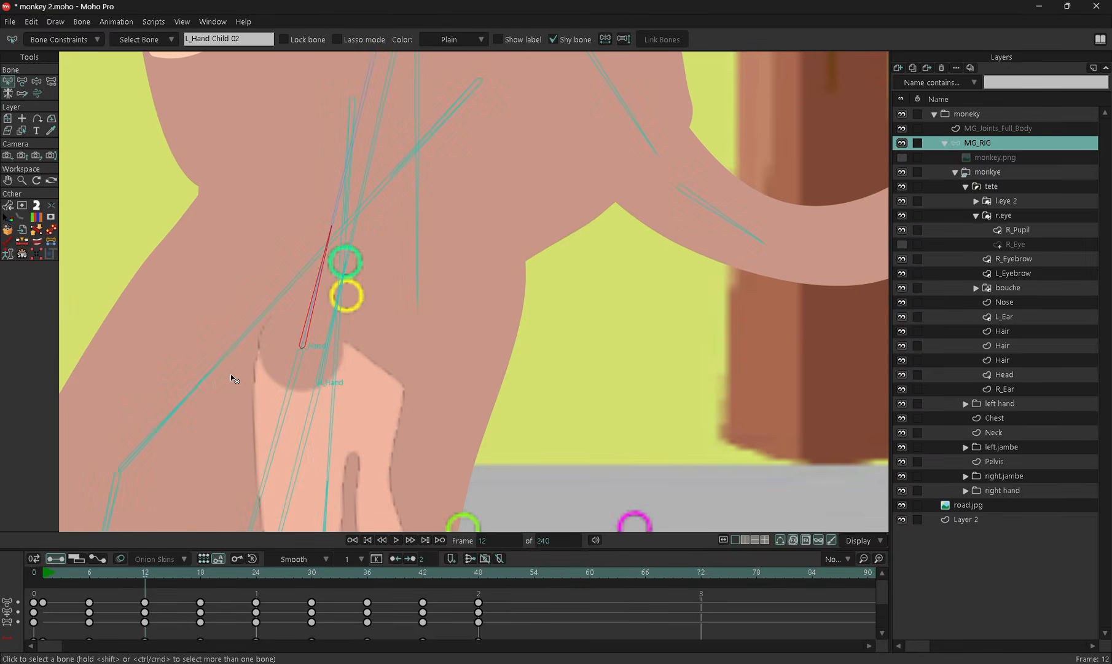
scroll(210, 410, "down", 3)
At frame 12, pull the L_Hand bone forward and up so the left arm swings out in front of the body
scroll(346, 394, "up", 2)
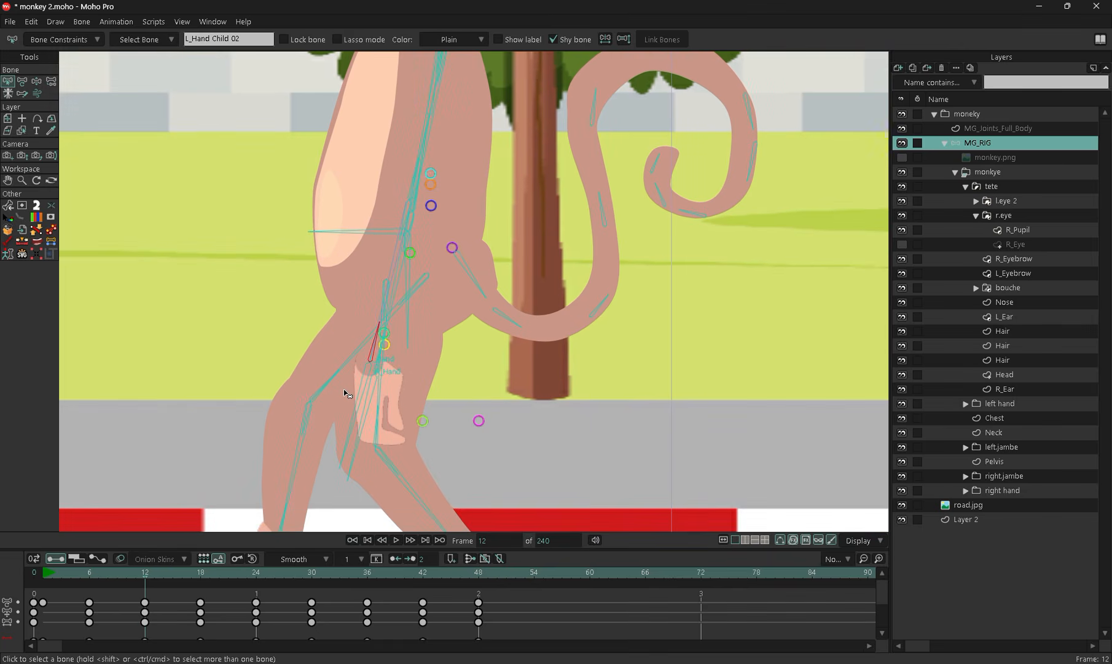
left_click_drag(336, 444, 348, 437)
left_click(368, 367)
scroll(350, 403, "up", 1)
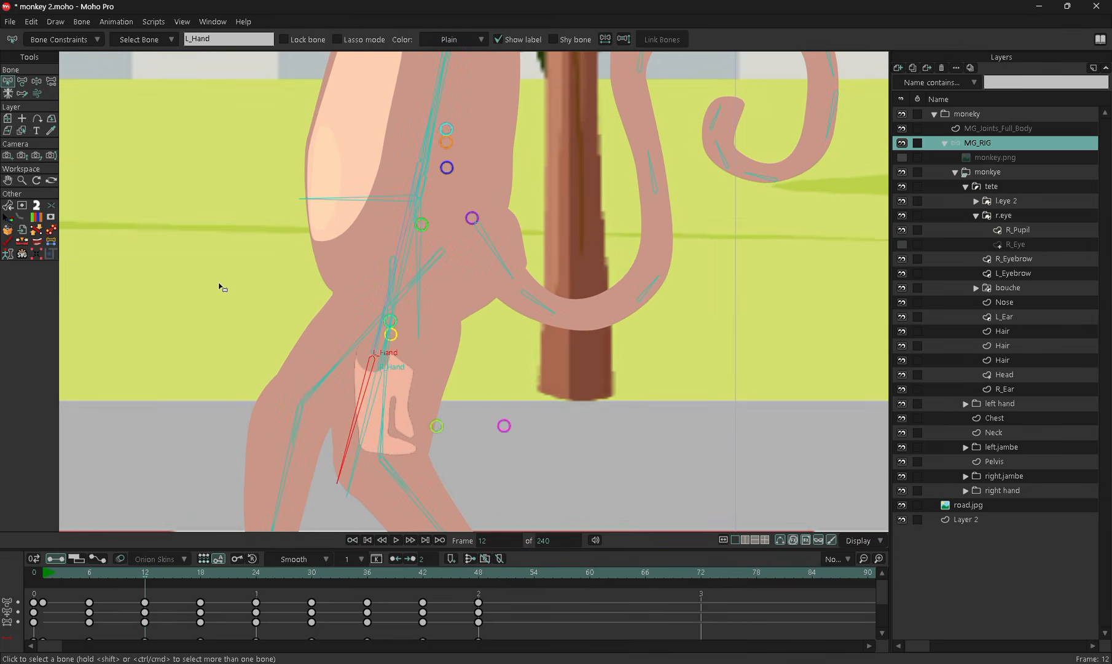
key("z")
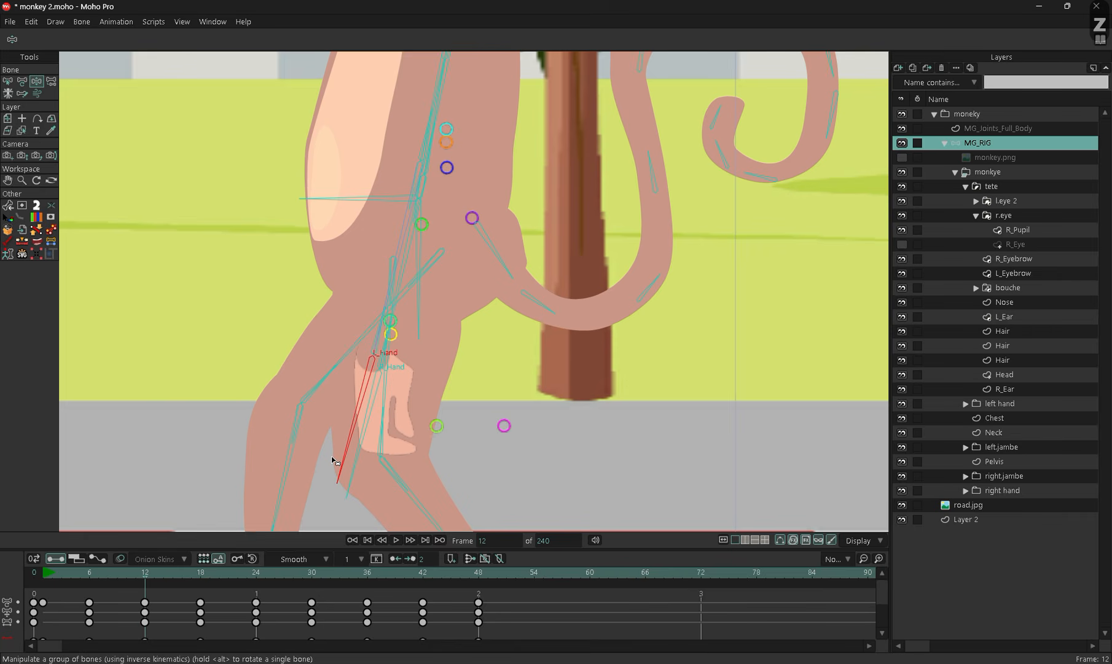
left_click_drag(363, 418, 63, 260)
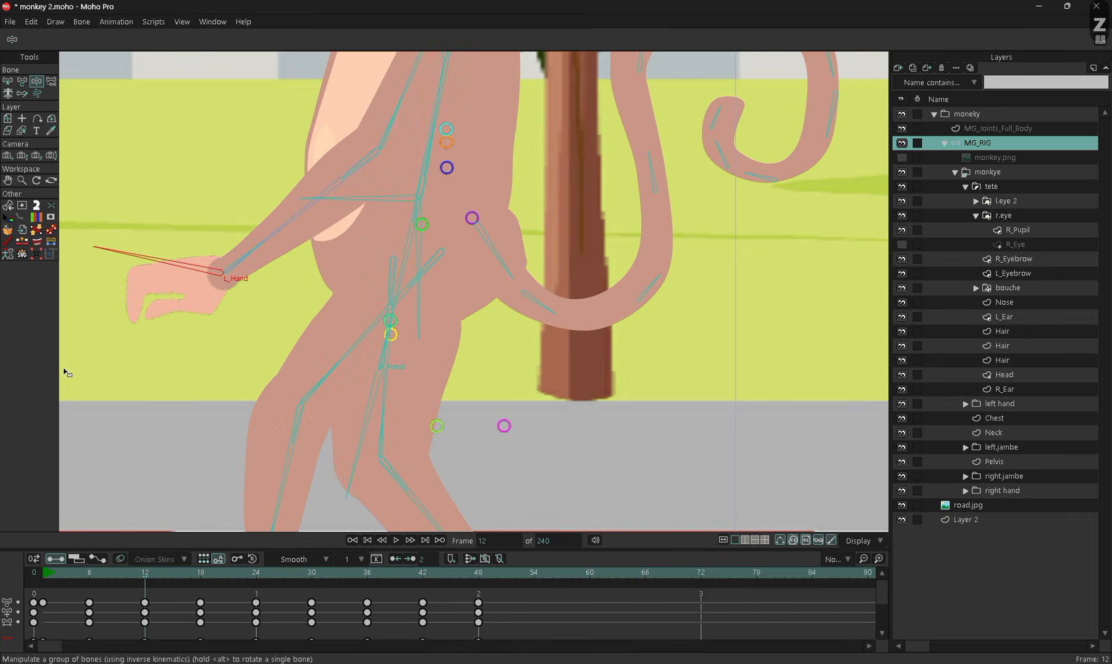
scroll(278, 366, "down", 5)
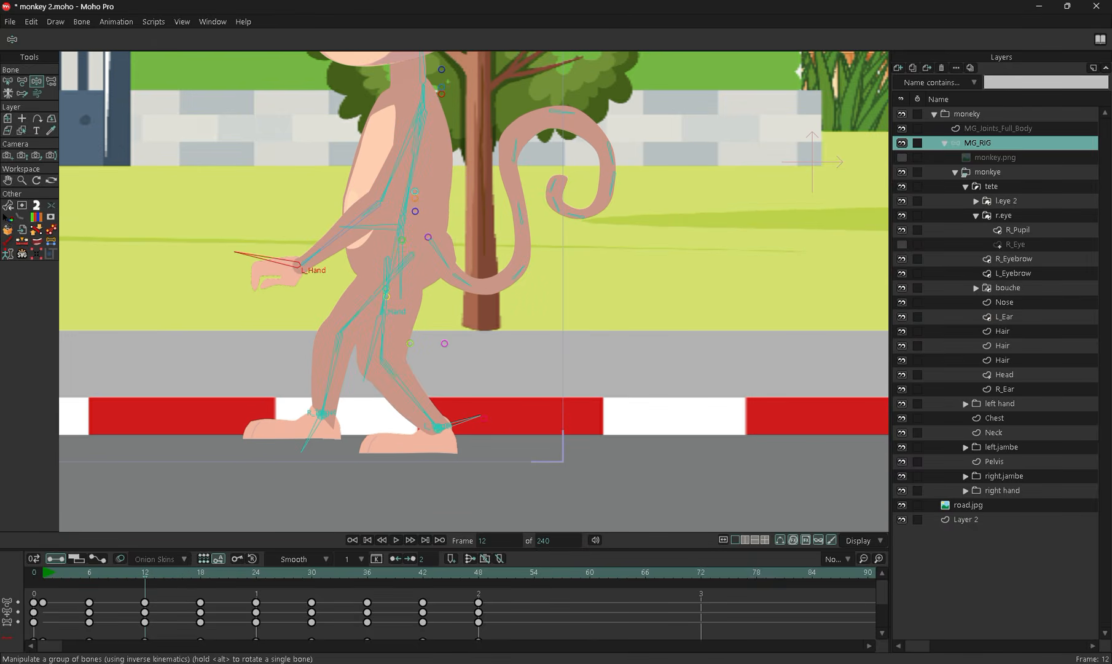
Step back from frame 12 to frame 2 and forward again to check the left arm's swing
key("Left")
key("Left")
key("Left")
key("Left")
key("Left")
key("Left")
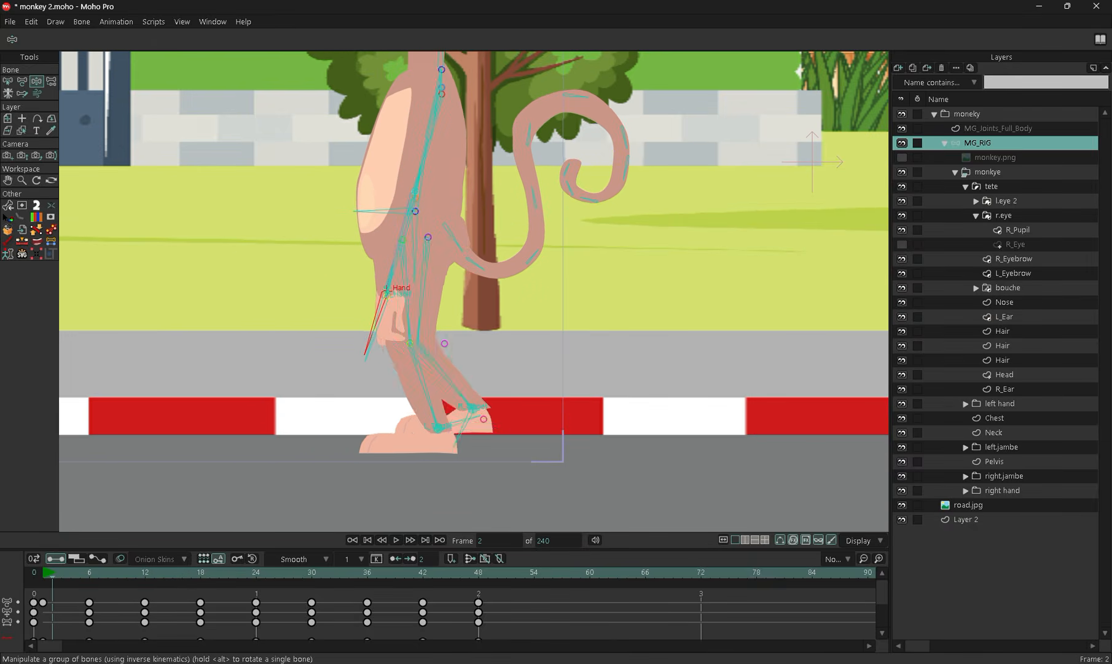
key("Right")
key("Right")
key("Right")
key("Right")
key("Right")
key("Right")
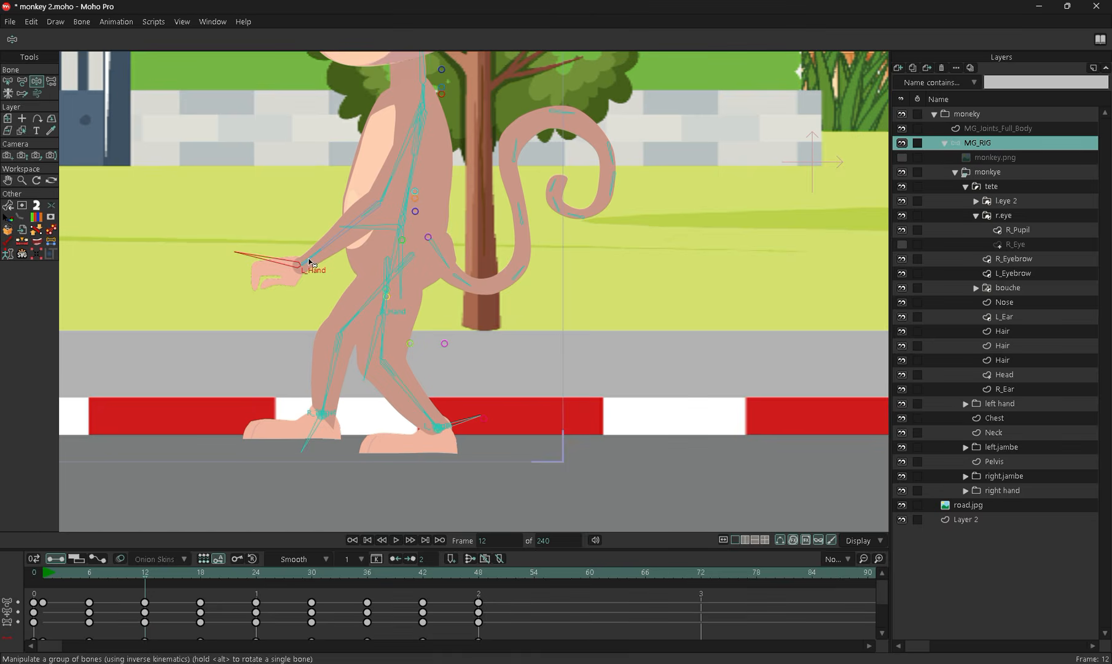
At frame 12, pull the L_Hand bone further forward so the left arm reaches farther ahead of the body
scroll(311, 263, "up", 3)
left_click_drag(262, 263, 183, 255)
scroll(93, 520, "down", 2)
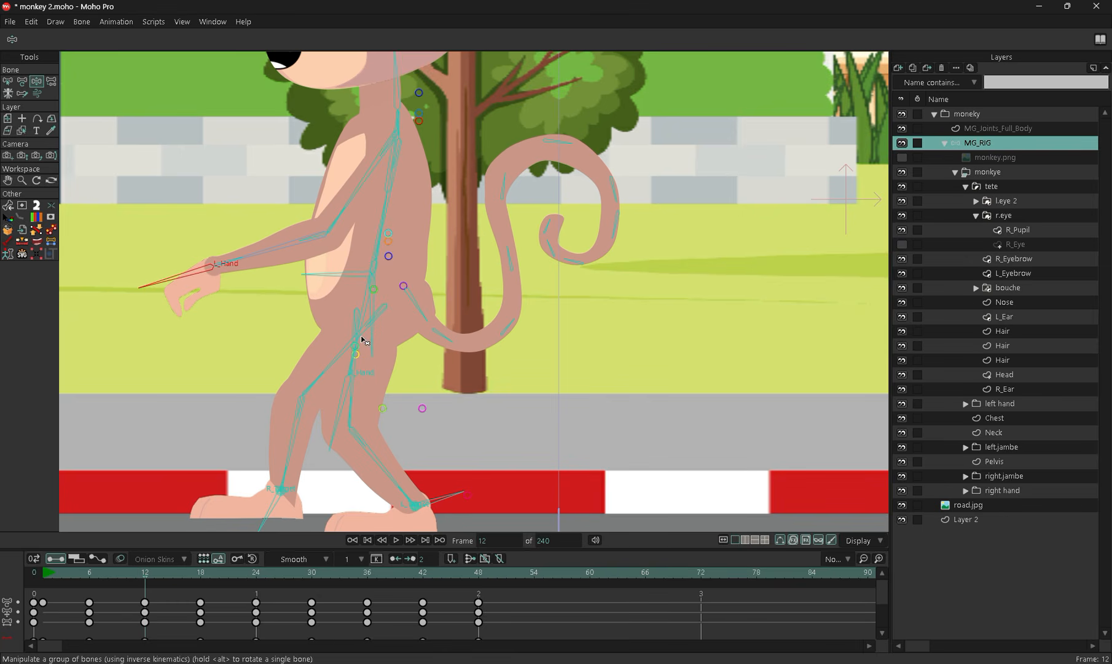
At frame 24, pull the R_Hand bone forward and up so the right arm swings out in front of the body
scroll(347, 359, "up", 3)
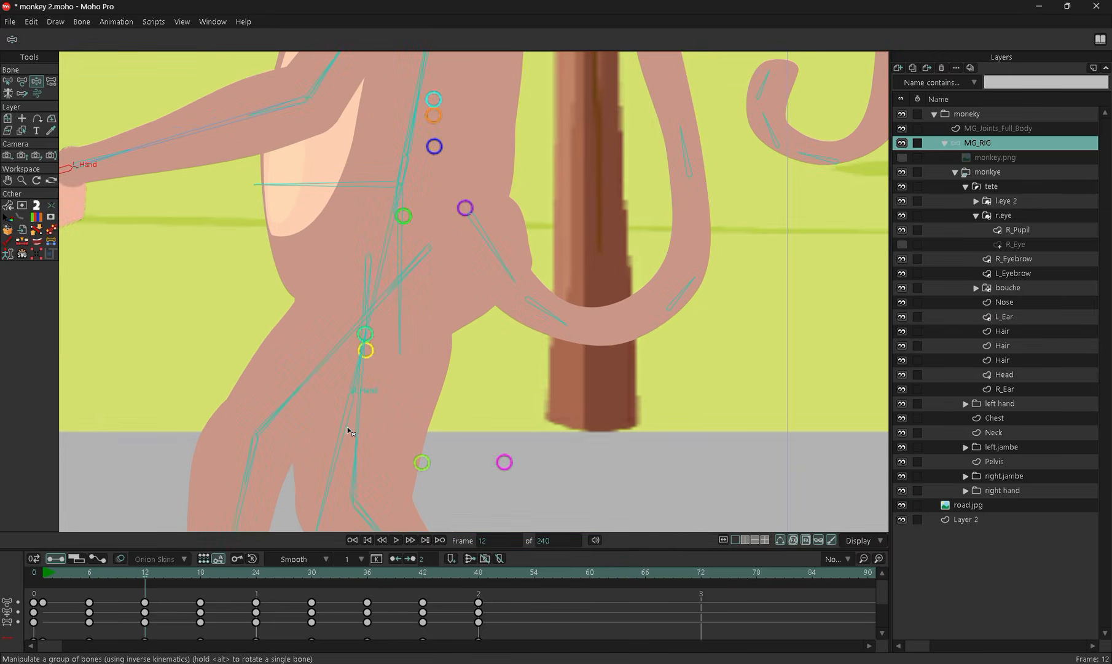
left_click(343, 426)
key("space")
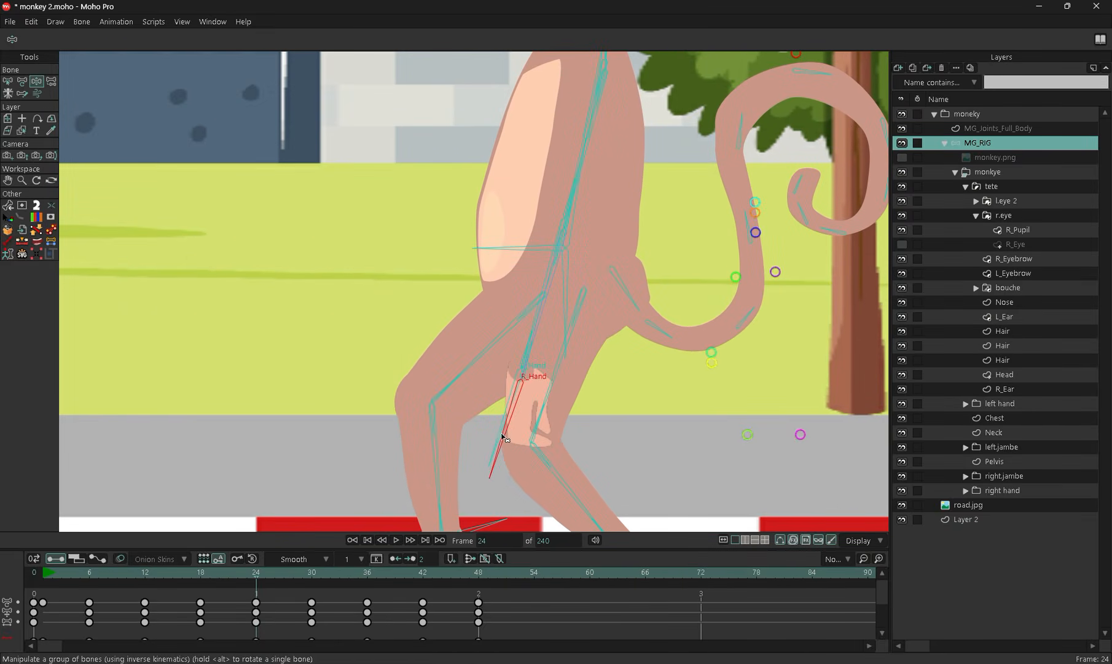
left_click_drag(503, 432, 284, 338)
left_click_drag(259, 315, 220, 282)
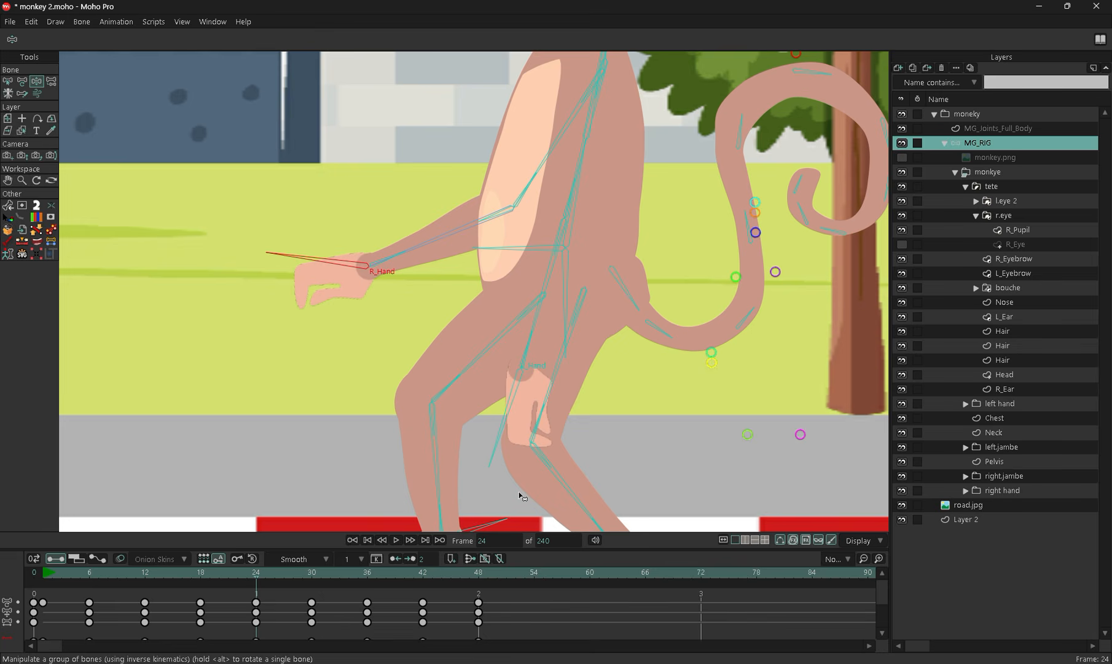
Try to pull the R_Hand bone slightly forward at frame 36, and compare with the arm pose at frame 24
left_click(507, 415)
key("space")
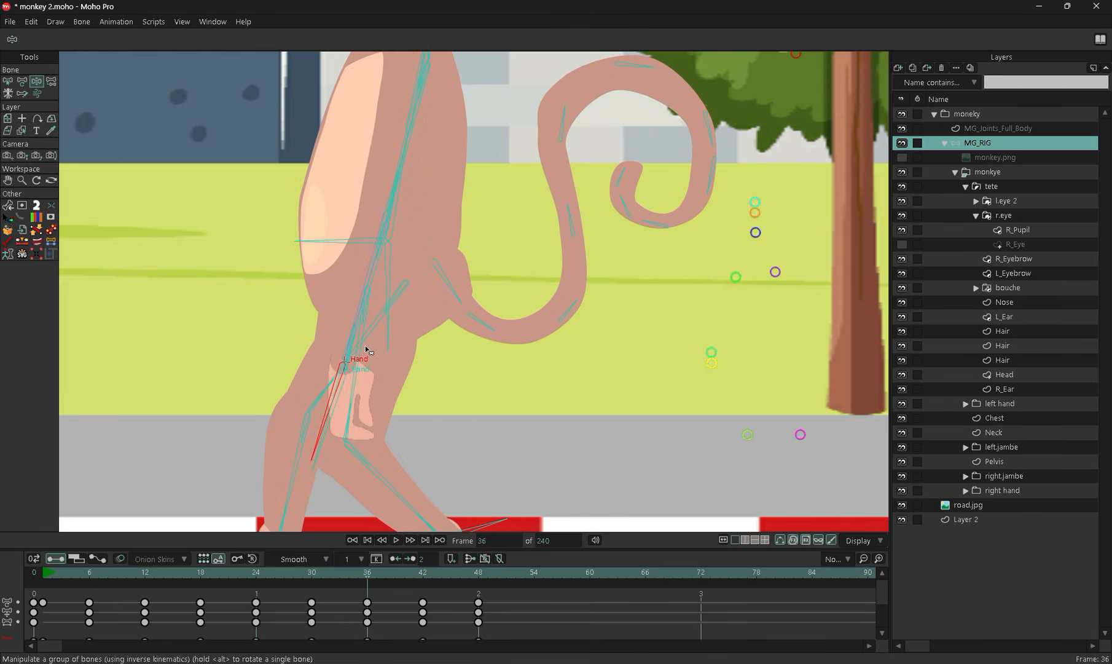
left_click_drag(332, 396, 290, 392)
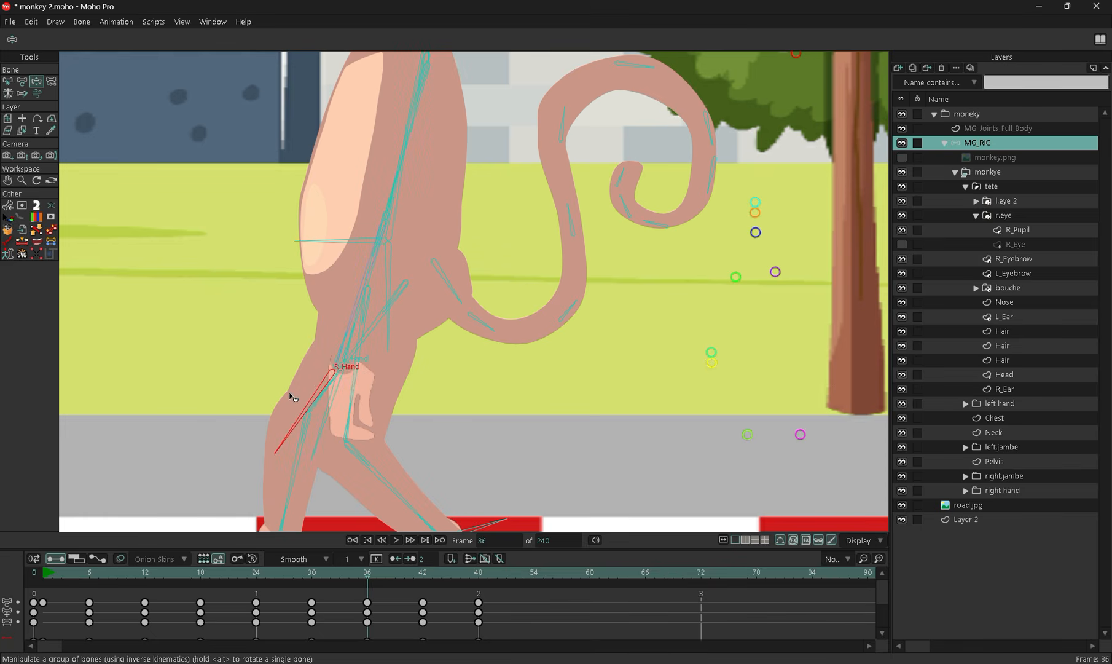
left_click_drag(290, 398, 278, 448)
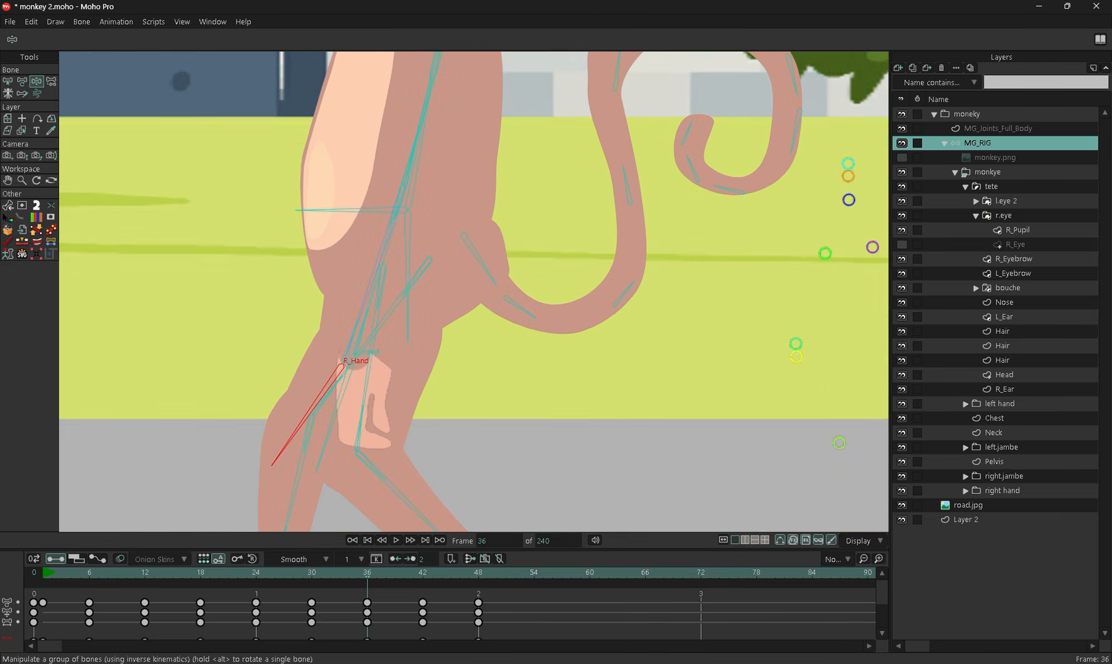
key("ctrl+z")
left_click(566, 389)
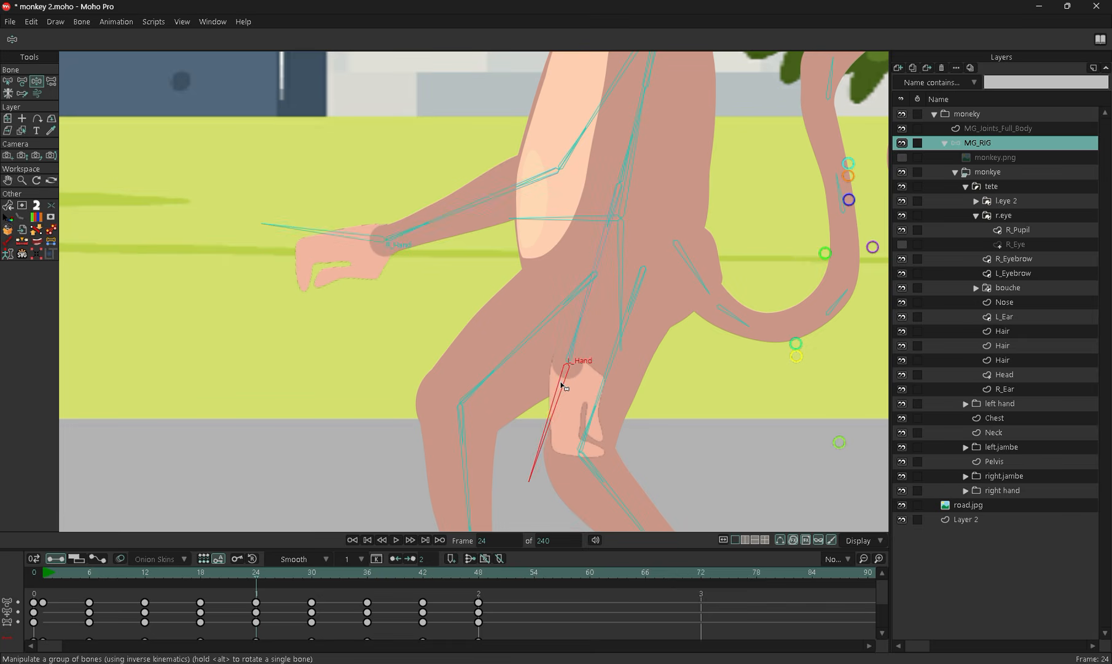
key("ctrl+z")
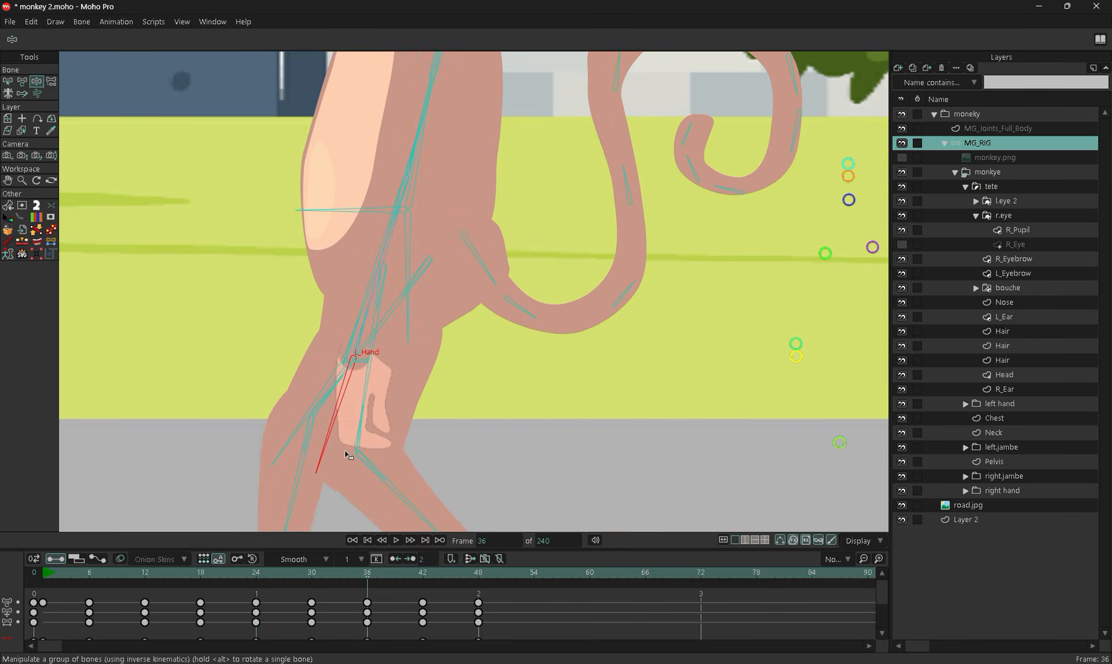
At frame 36, pull the L_Hand bone forward and up so the left arm swings out in front of the body
scroll(328, 430, "up", 2)
left_click_drag(348, 385, 246, 320)
scroll(295, 366, "down", 3)
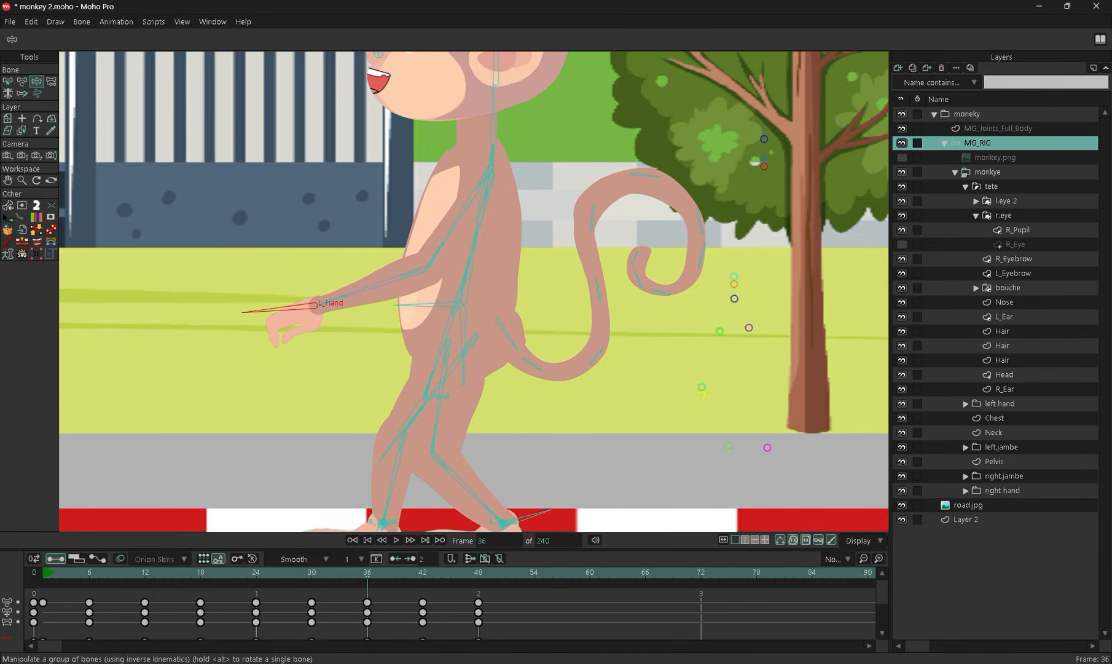
At frame 48, pull the R_Hand bone forward and up so the right arm swings in front of the body
scroll(452, 433, "up", 3)
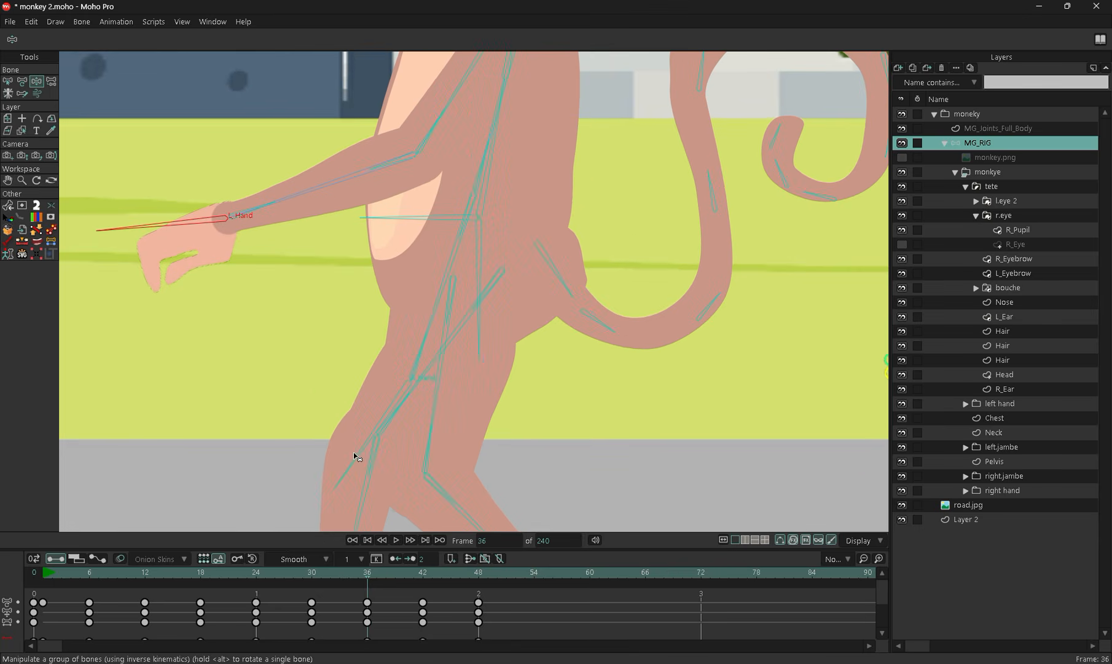
left_click(353, 463)
key("alt+Right")
left_click_drag(322, 428, 725, 457)
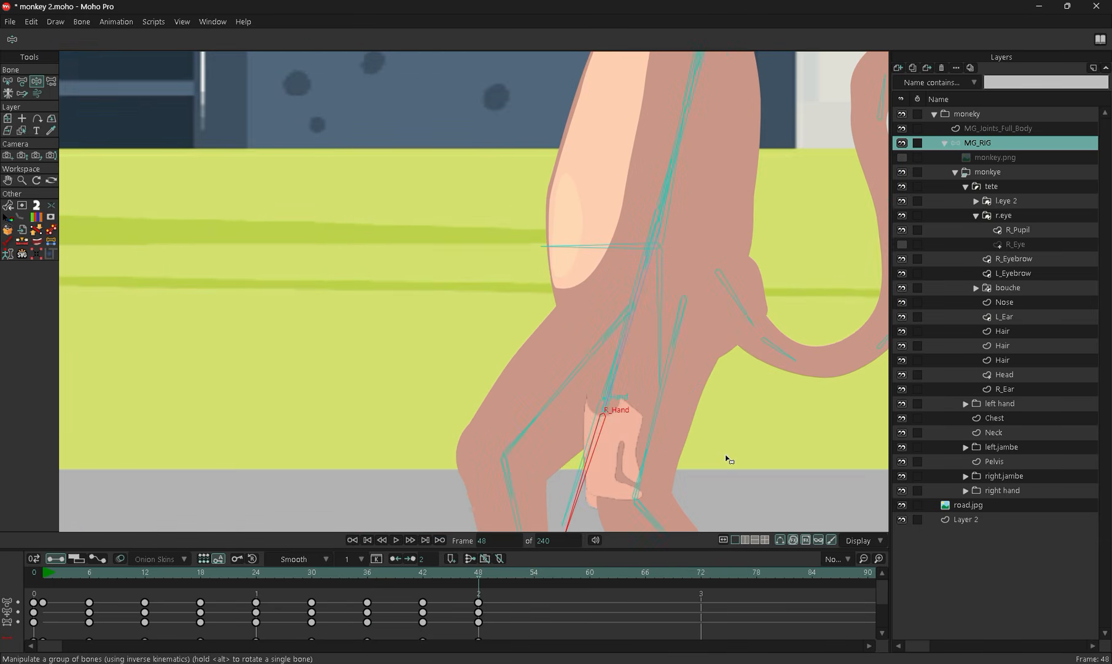
left_click_drag(536, 448, 255, 315)
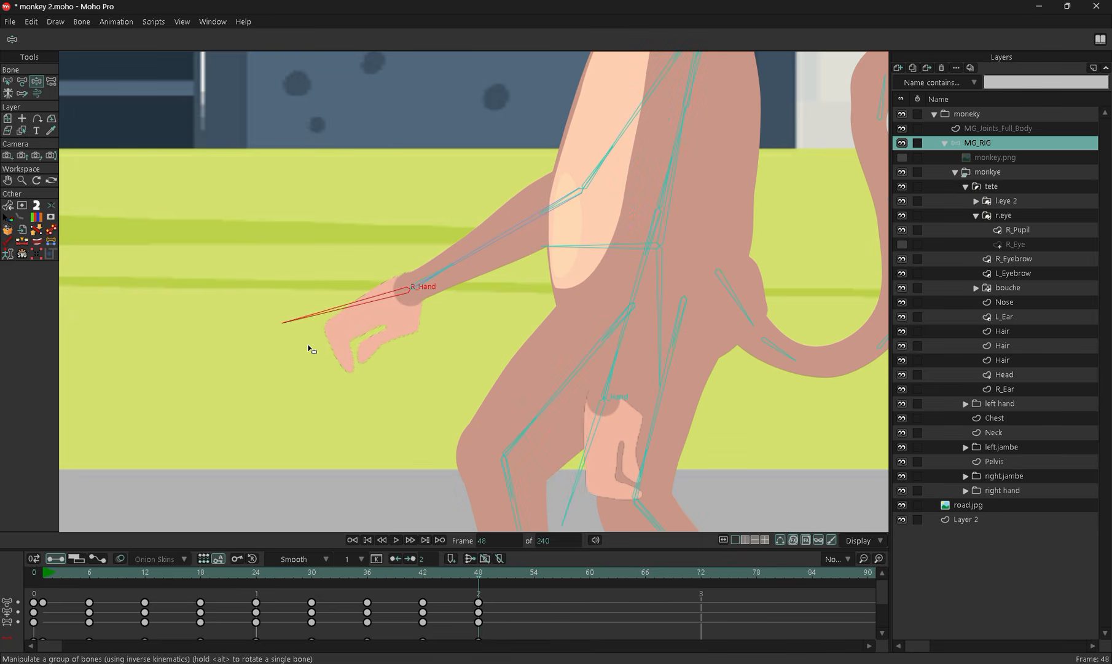
At frame 48, swing the left arm behind the body, bend its elbow and angle the hand downward
scroll(303, 352, "down", 3)
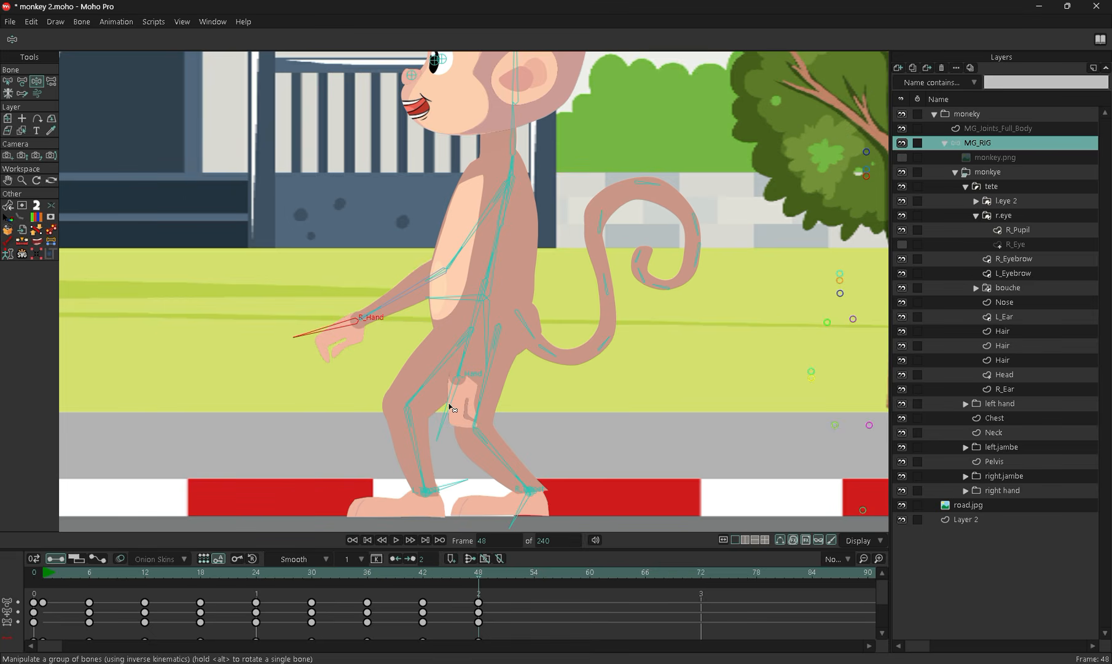
left_click_drag(448, 399, 531, 440)
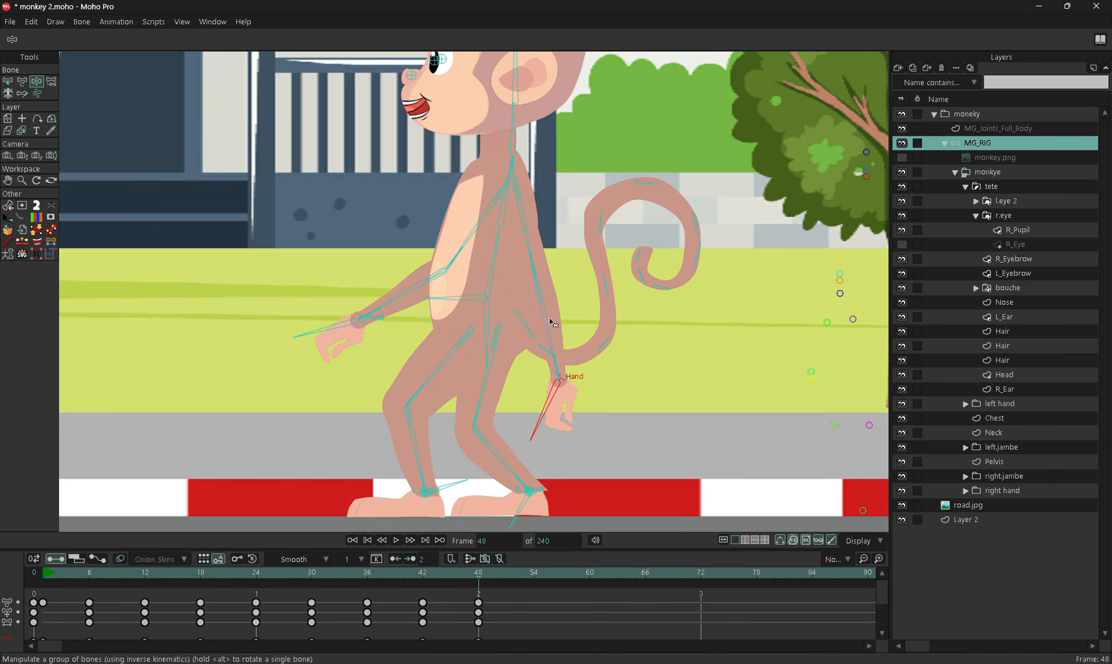
left_click_drag(550, 319, 494, 305)
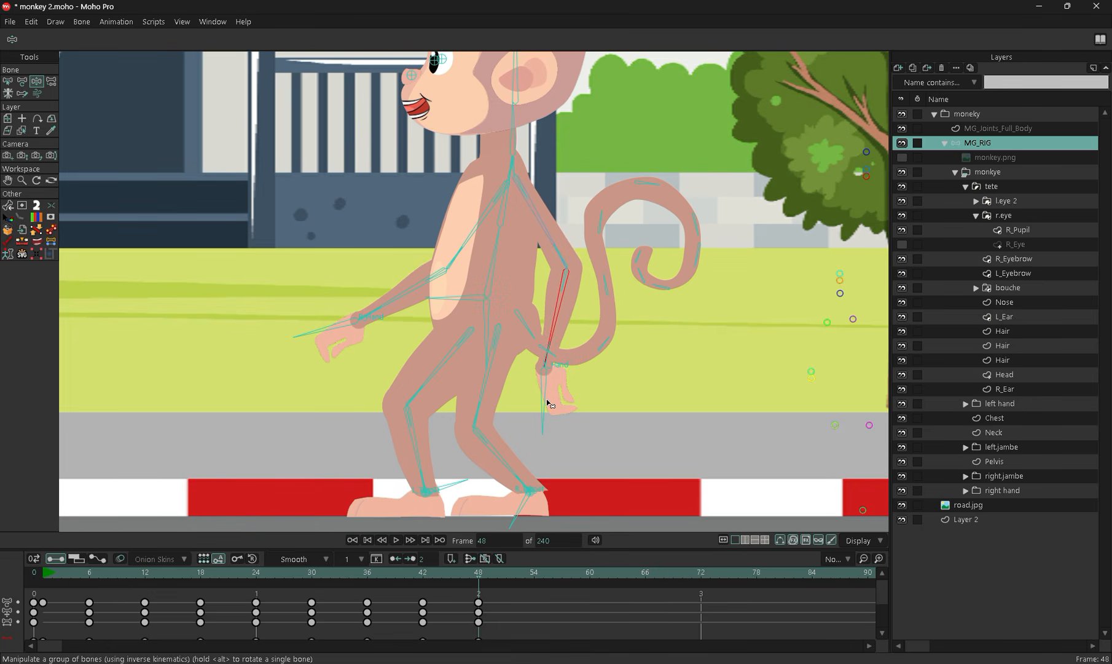
left_click_drag(549, 404, 532, 398)
At frame 36, swing the right arm behind the body, bending the elbow so the forearm and hand hang down
key("space")
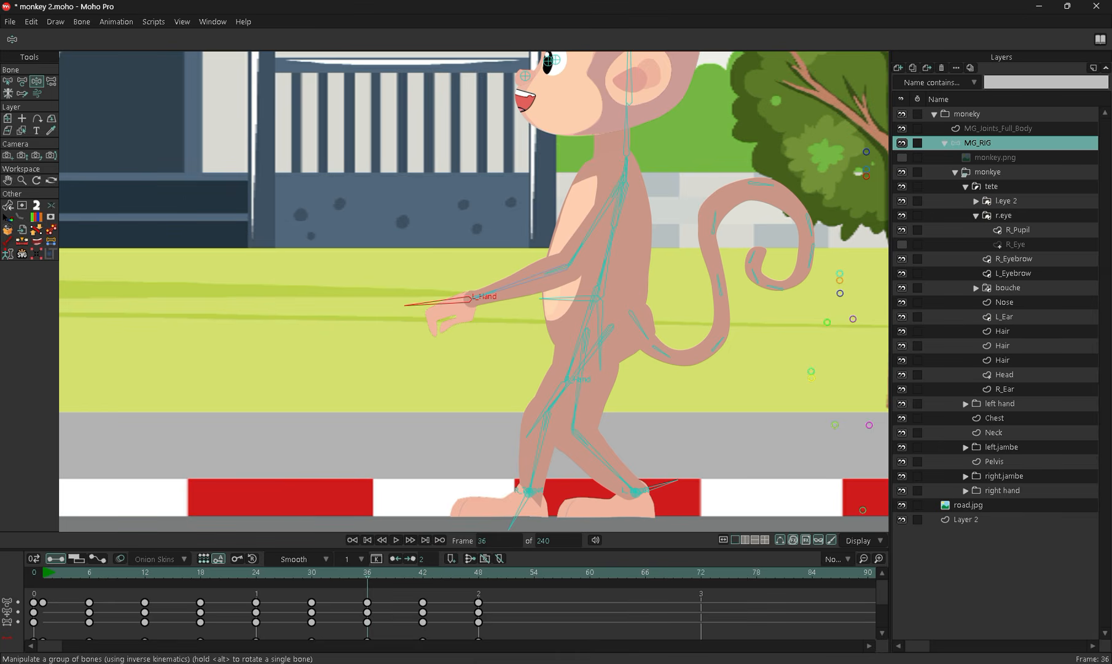
left_click_drag(555, 391, 860, 352)
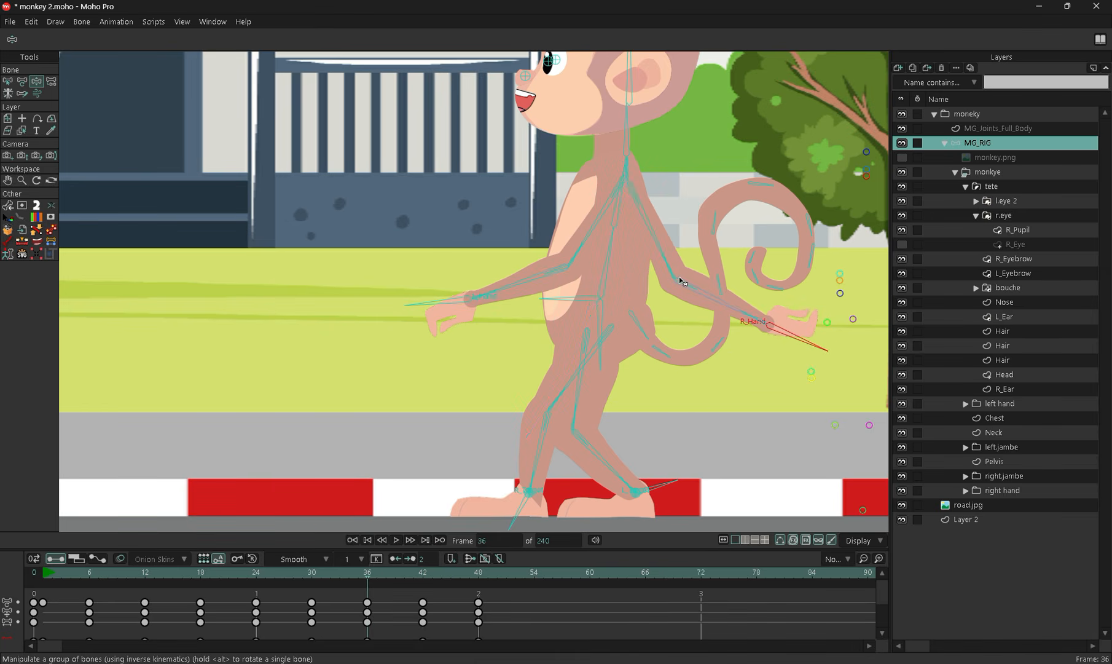
left_click_drag(658, 245, 671, 247)
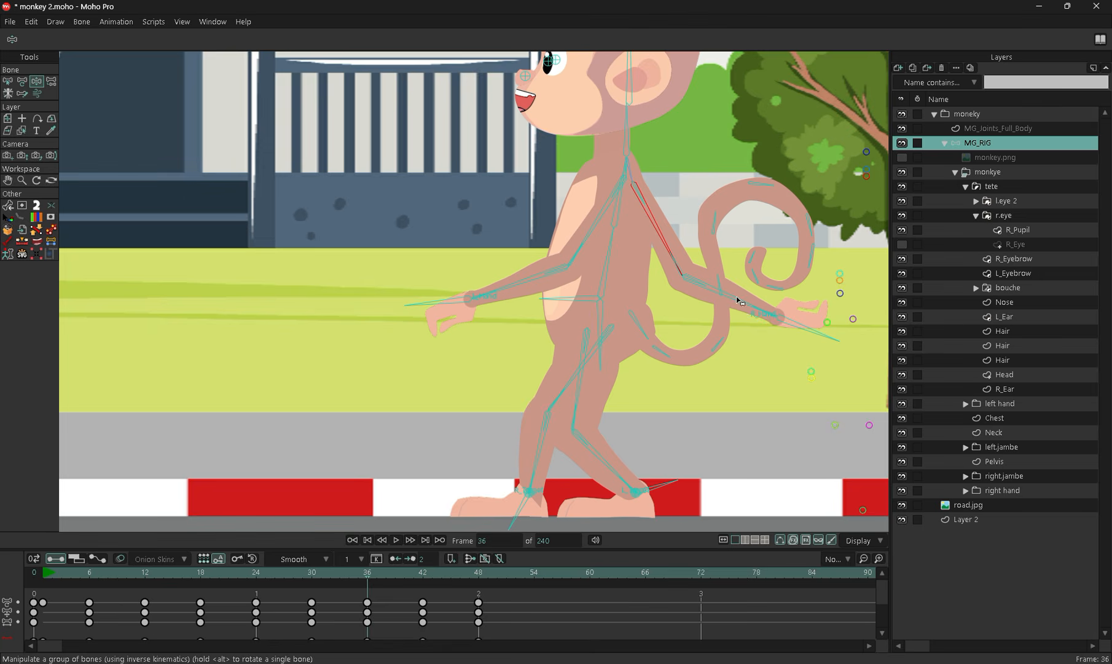
left_click_drag(737, 296, 592, 326)
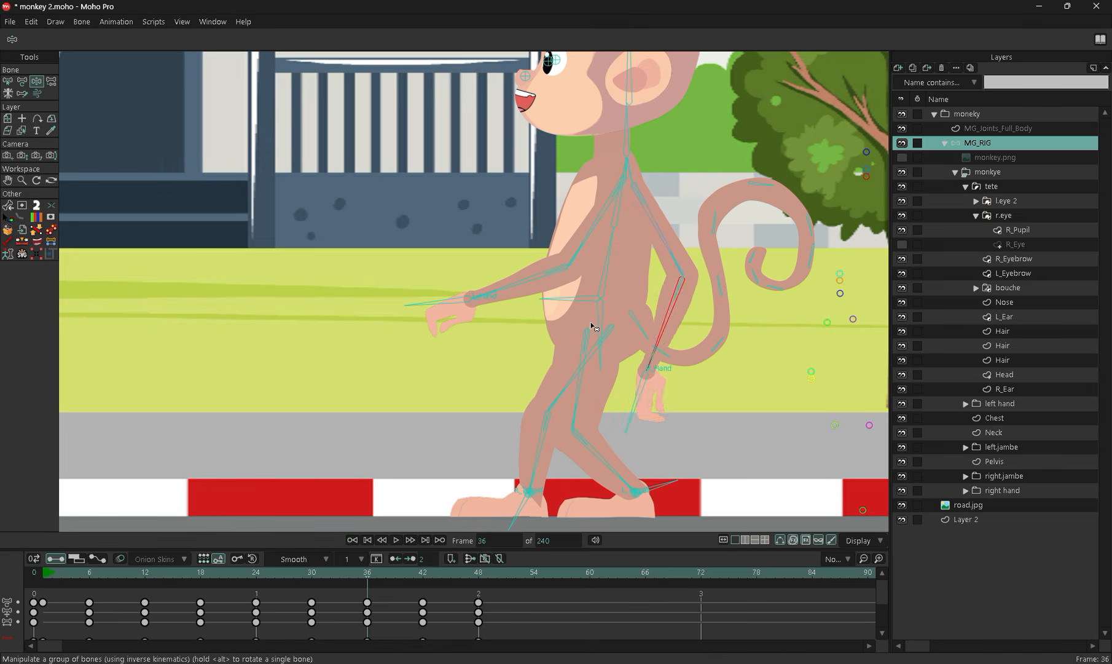
left_click(641, 402)
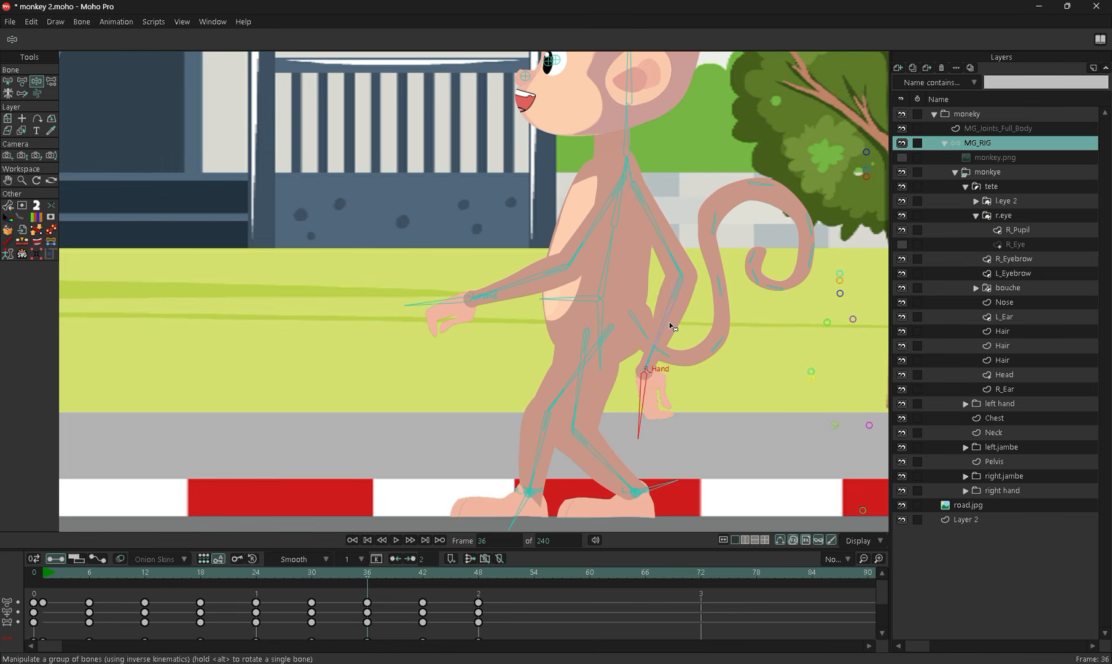
left_click_drag(663, 310, 682, 318)
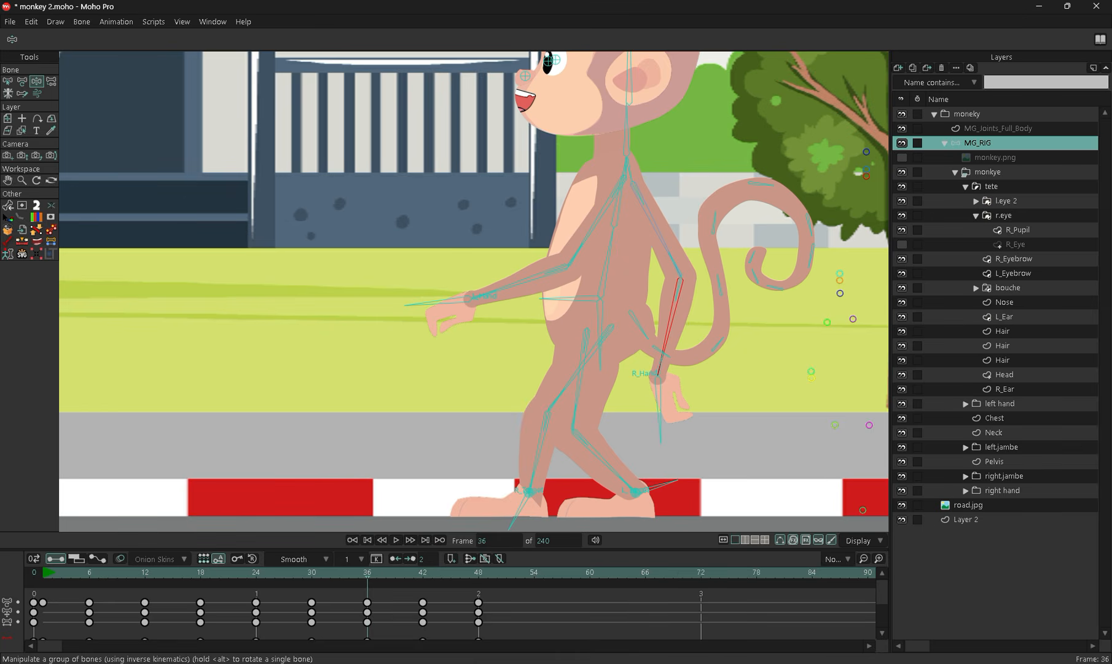
At frame 24, pull the L_Hand bone backward so the left arm extends behind the body
key("ctrl+Left")
key("ctrl+Left")
key("ctrl+Left")
key("ctrl+Left")
key("ctrl+Left")
key("ctrl+Left")
key("ctrl+Left")
key("ctrl+Left")
key("ctrl+Left")
key("ctrl+Left")
key("ctrl+Left")
key("ctrl+Left")
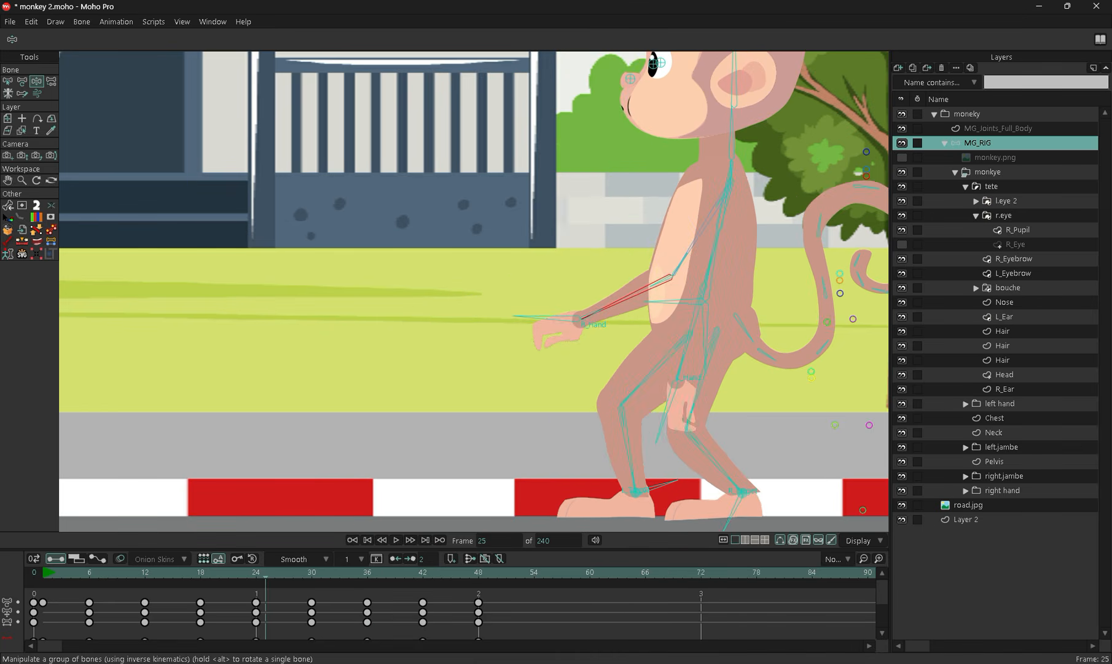
left_click_drag(686, 399, 780, 264)
mouse_move(815, 303)
left_mouse_down()
mouse_move(817, 320)
mouse_move(802, 313)
mouse_move(811, 295)
mouse_move(826, 308)
left_mouse_up()
scroll(834, 363, "down", 3)
scroll(817, 369, "up", 2)
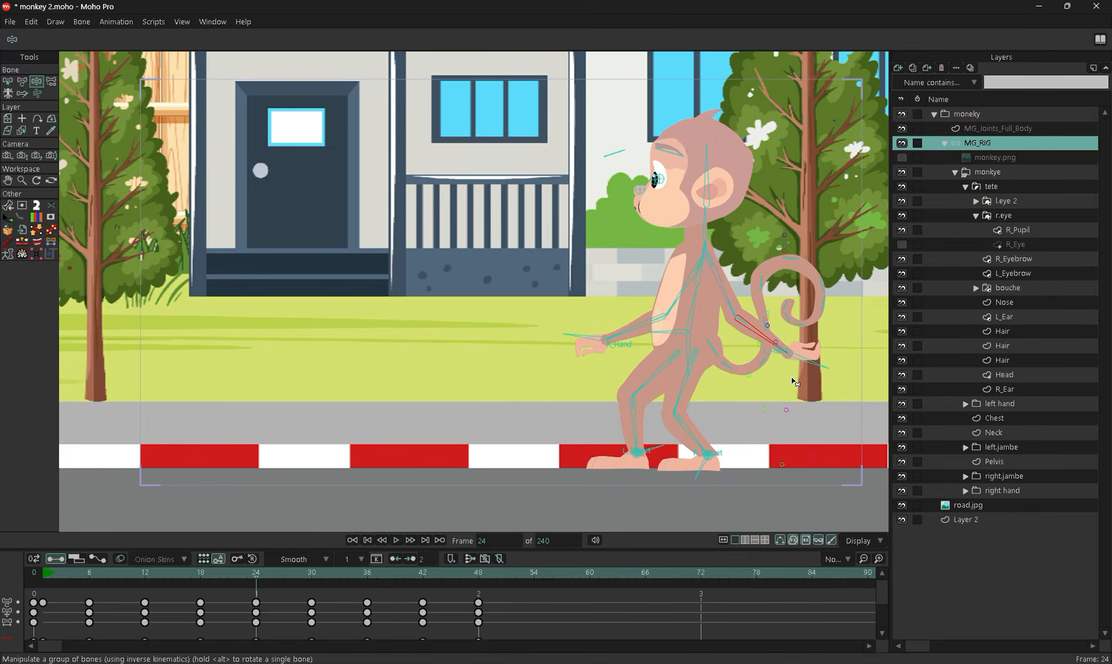
At frame 24, lower the left hand behind the hips, bend the elbow and tilt the hand downward
left_click_drag(811, 369, 727, 387)
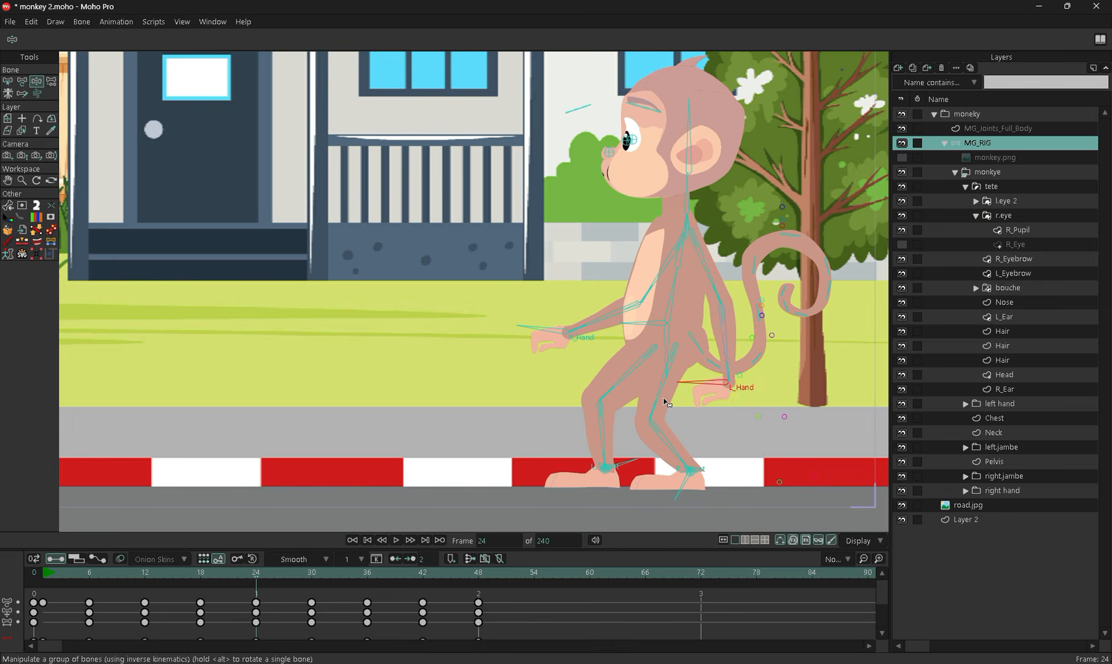
left_click(724, 337)
left_click_drag(719, 338, 713, 331)
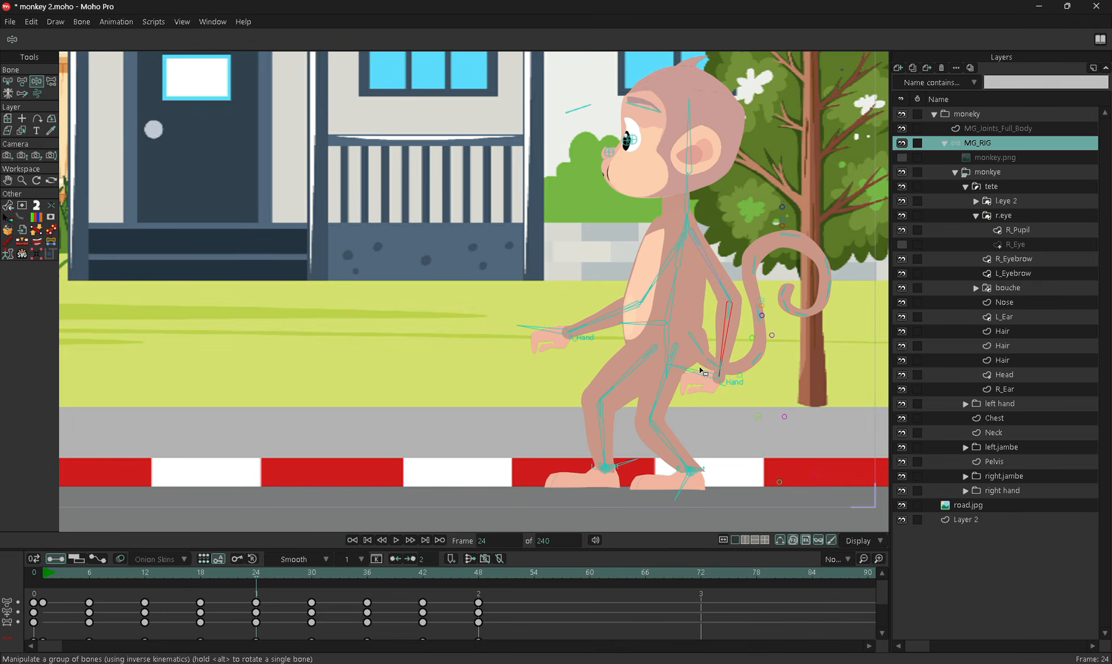
left_click_drag(703, 371, 694, 405)
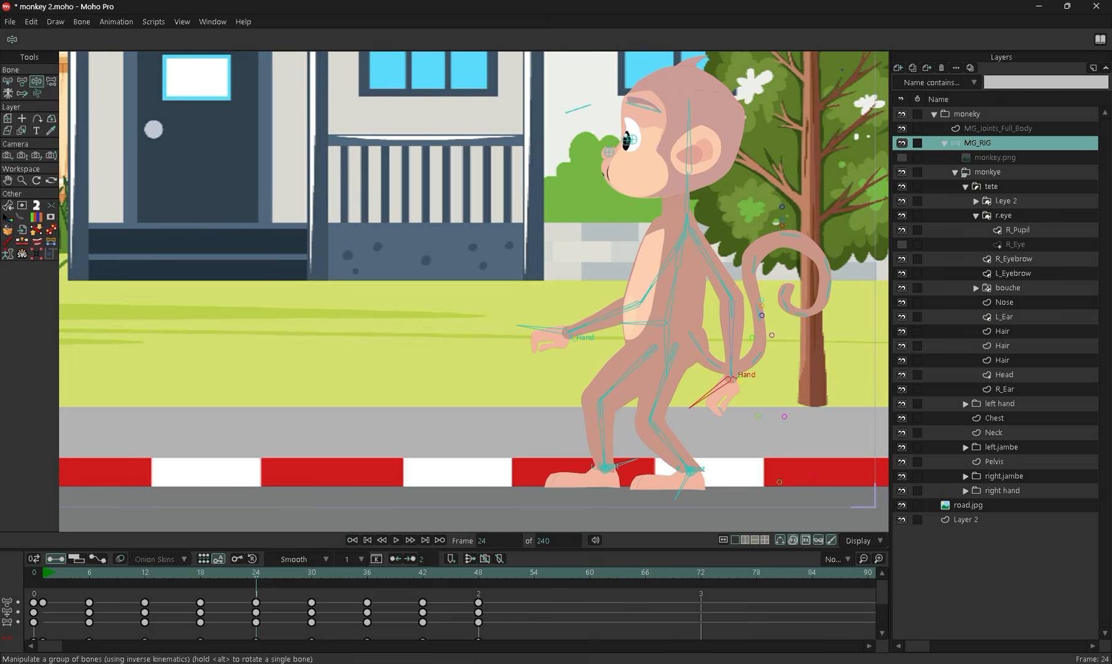
At frame 12, pull the R_Hand bone backward and rotate the upper arm so the right arm extends behind the body
left_click(145, 572)
left_click_drag(632, 390, 427, 365)
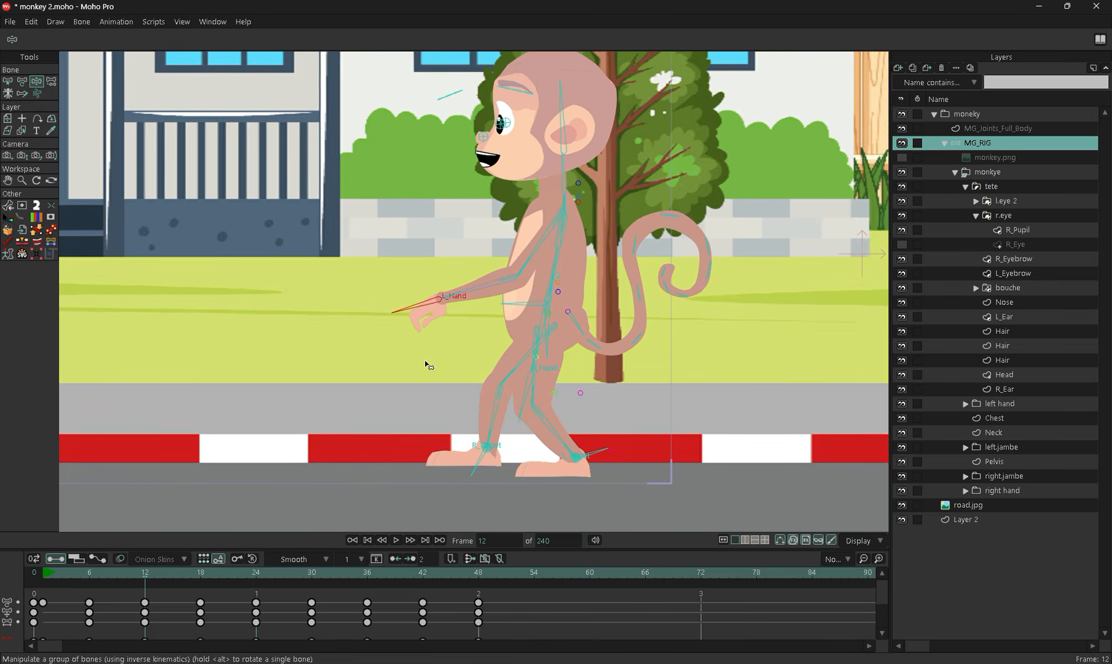
scroll(489, 371, "up", 3)
left_click_drag(534, 358, 405, 333)
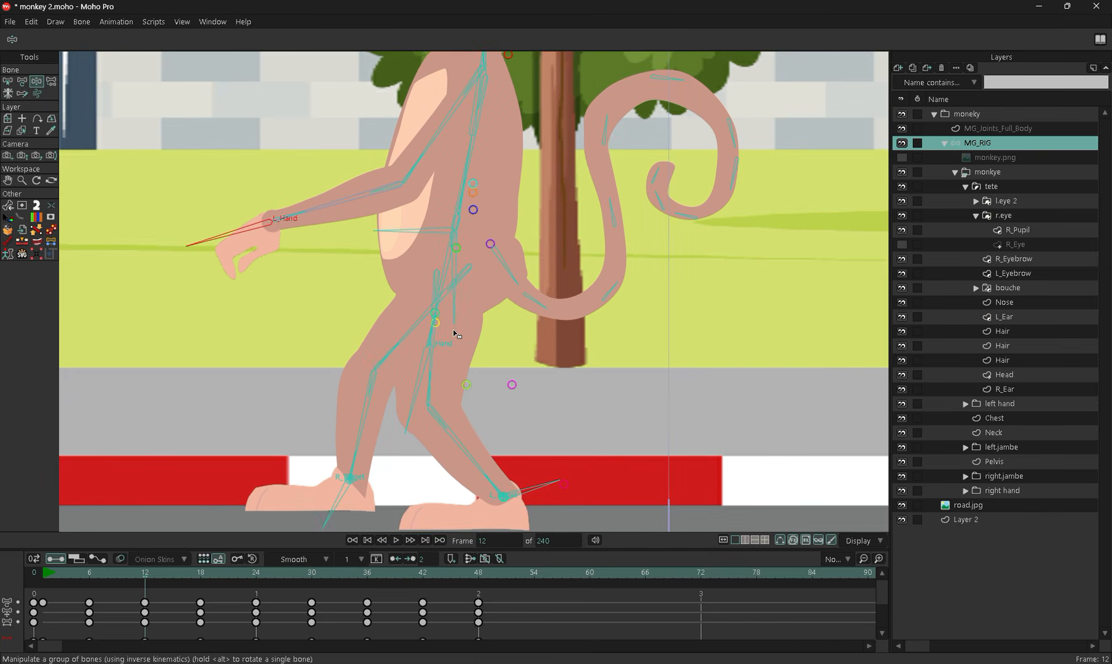
scroll(454, 332, "up", 3)
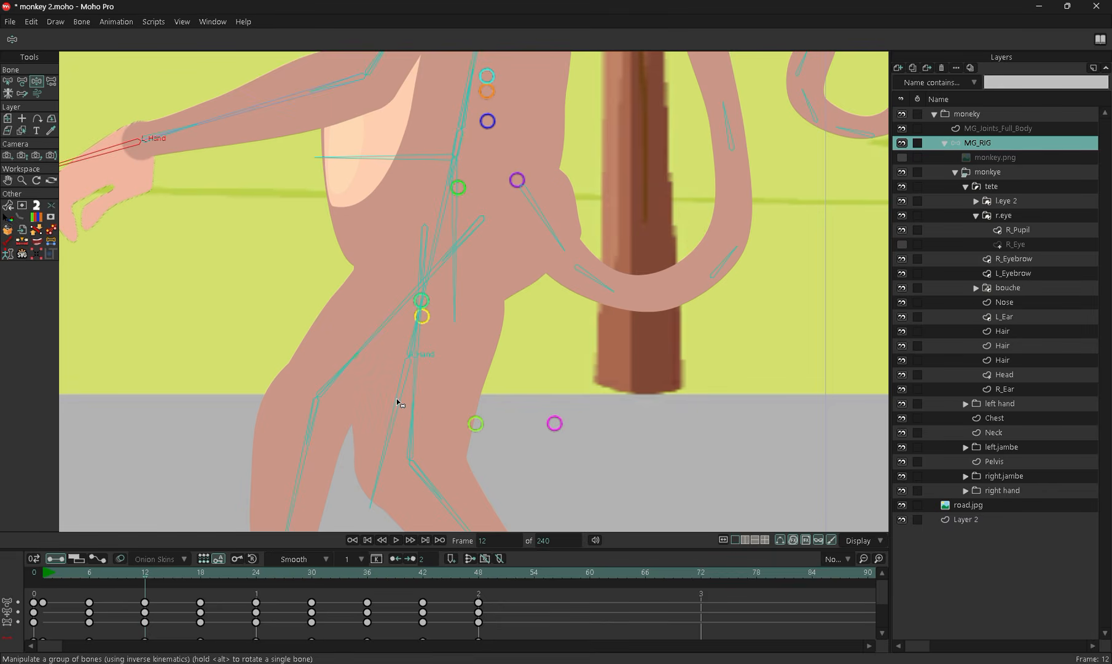
left_click_drag(396, 398, 836, 388)
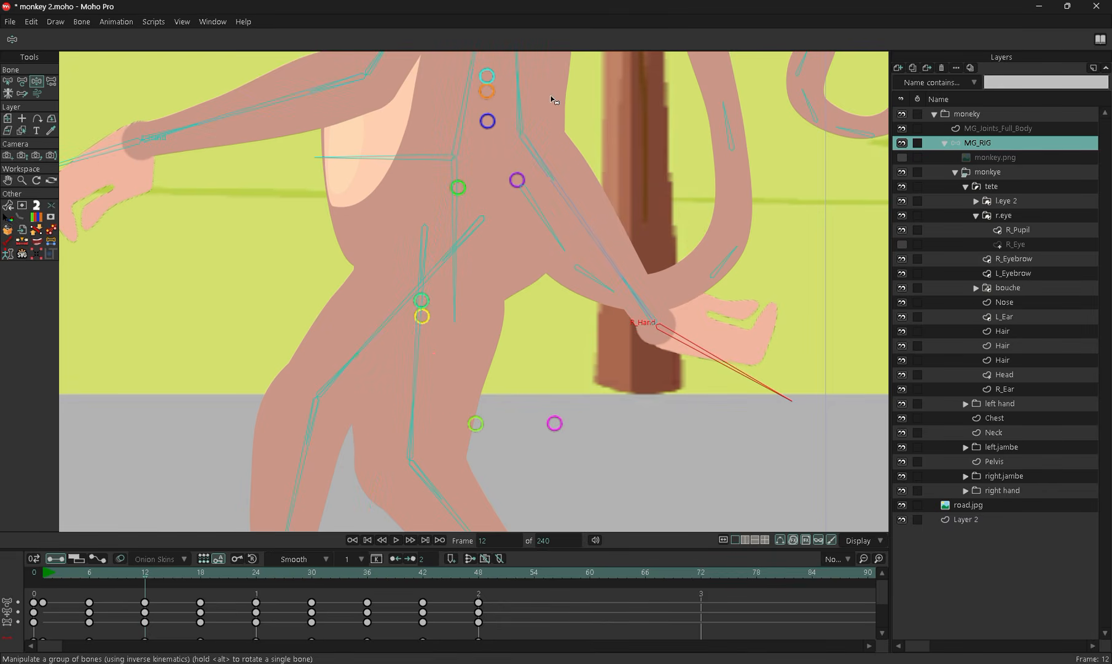
left_click(520, 89)
scroll(508, 315, "down", 3)
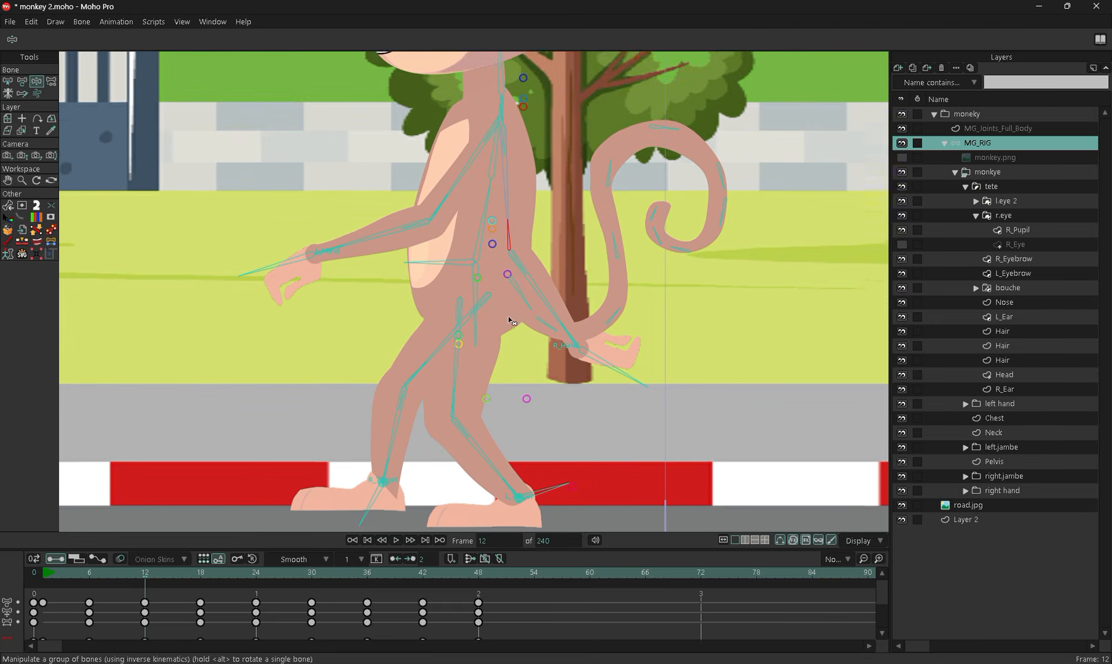
left_click_drag(516, 203, 566, 191)
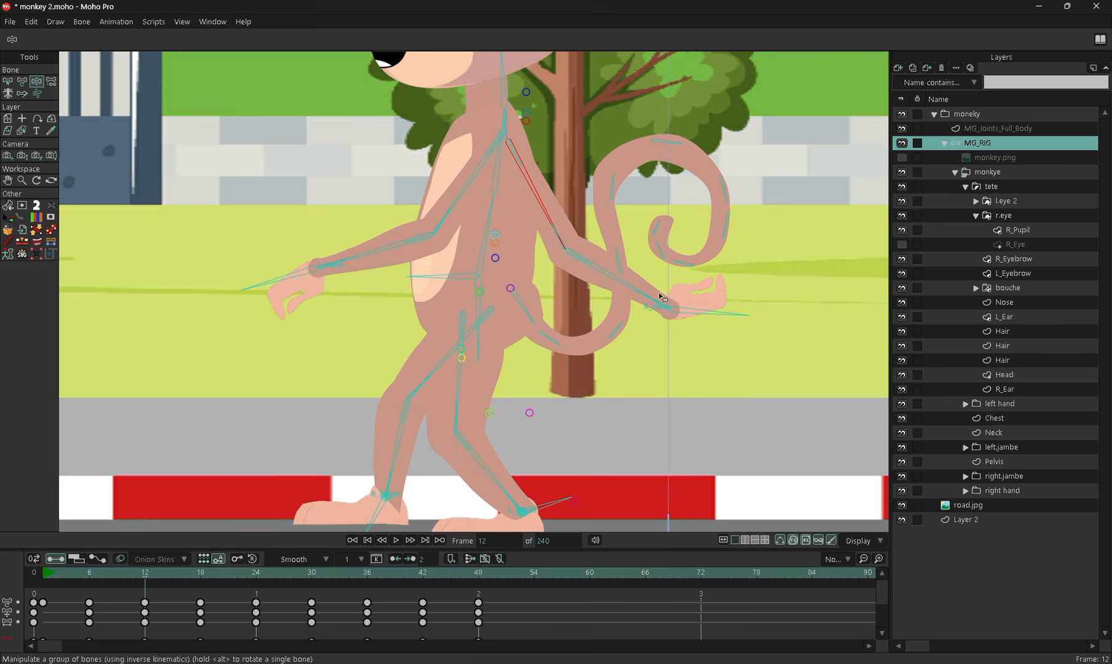
At frame 12, lower the right hand behind the hips, bend the elbow and tilt the hand downward
left_click_drag(663, 298, 577, 372)
scroll(562, 404, "up", 1)
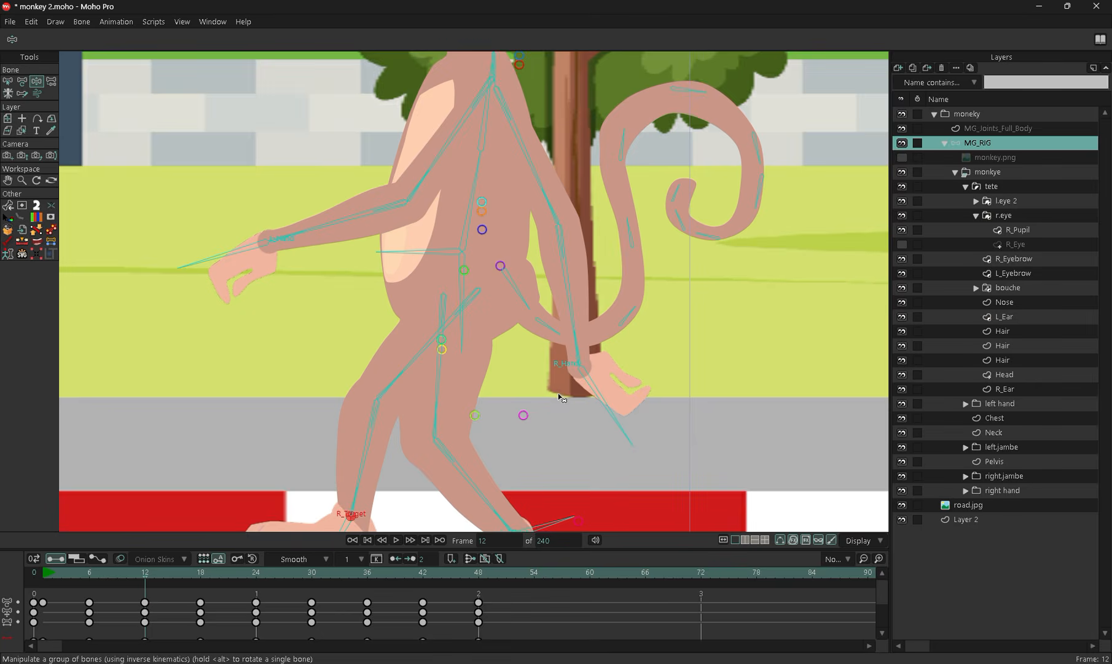
scroll(562, 399, "up", 1)
left_click_drag(615, 411, 523, 387)
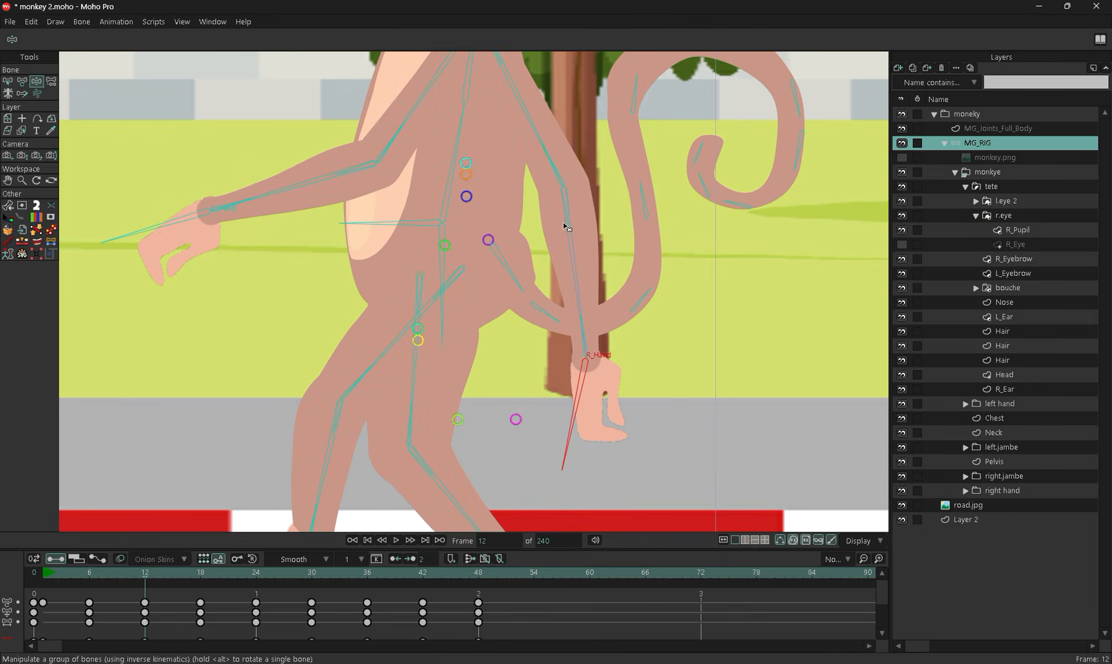
left_click_drag(576, 258, 562, 262)
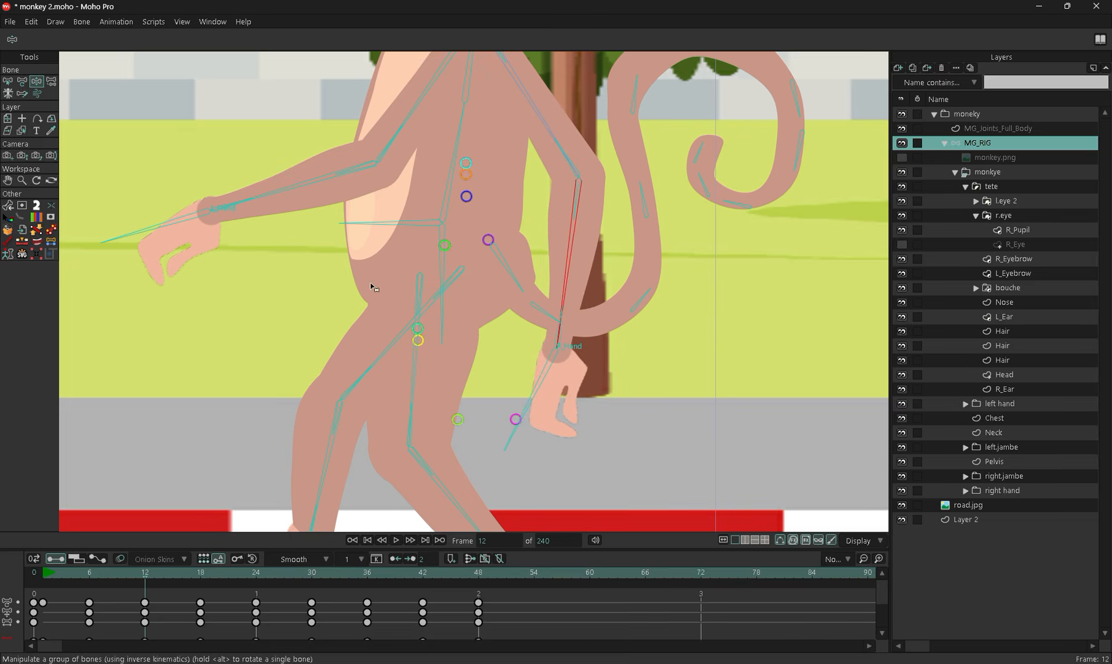
scroll(285, 334, "down", 2)
scroll(285, 334, "down", 2)
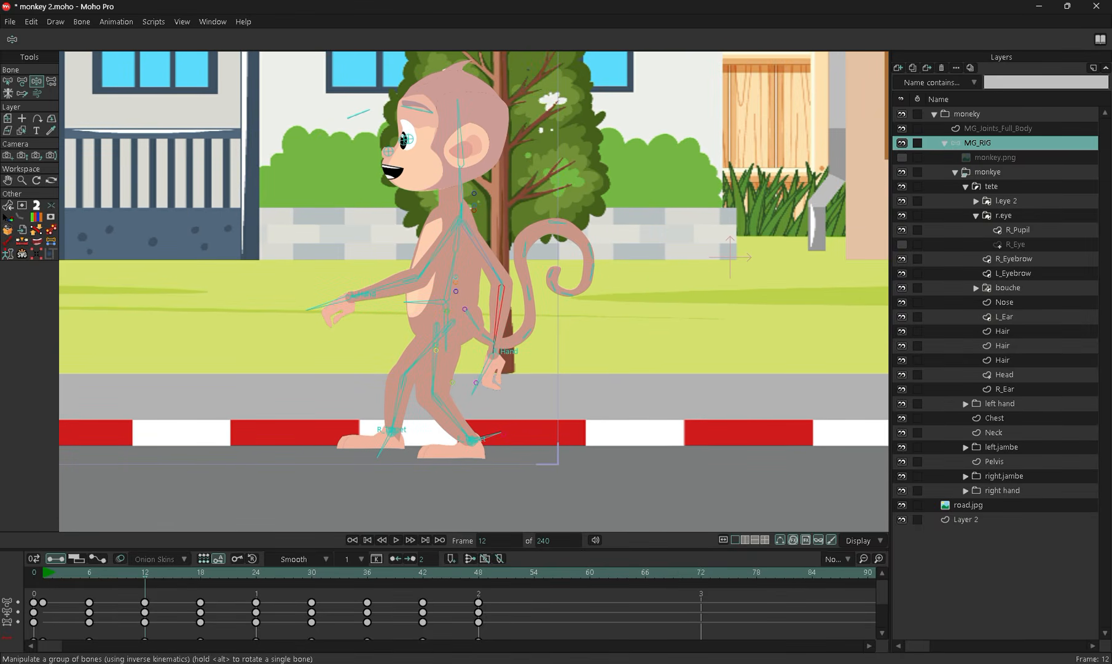
Step back and forth through frames 0 to 12 to examine how the arms and legs move together
key("Left")
key("Left")
key("Left")
key("Left")
key("Left")
key("Left")
key("Left")
key("Left")
key("Left")
key("Left")
key("Left")
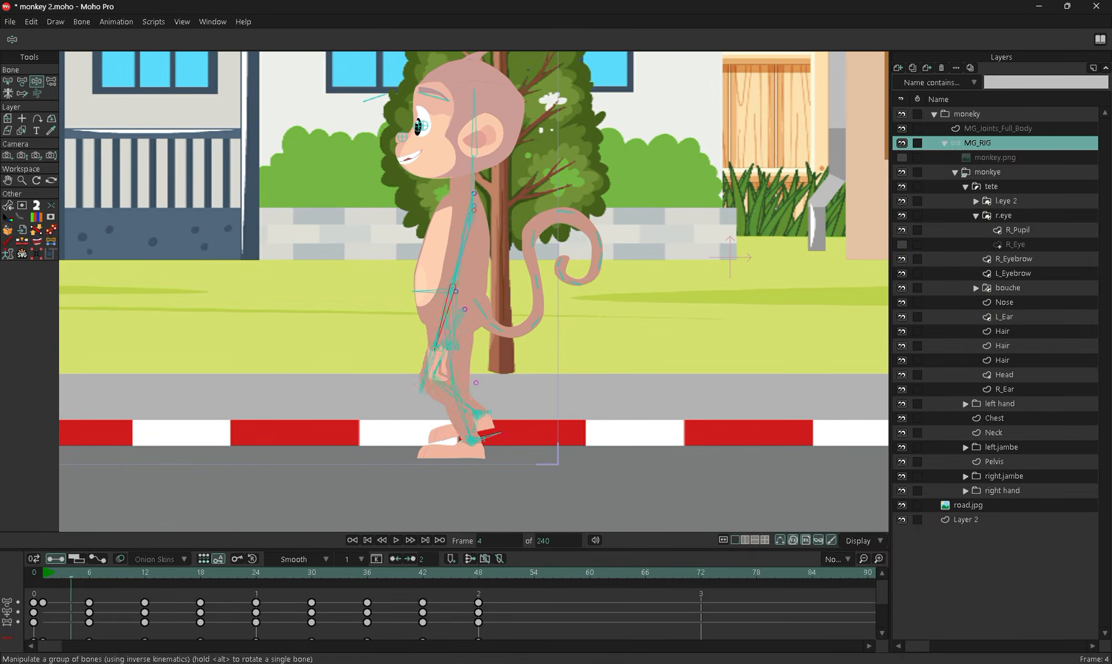
key("Right")
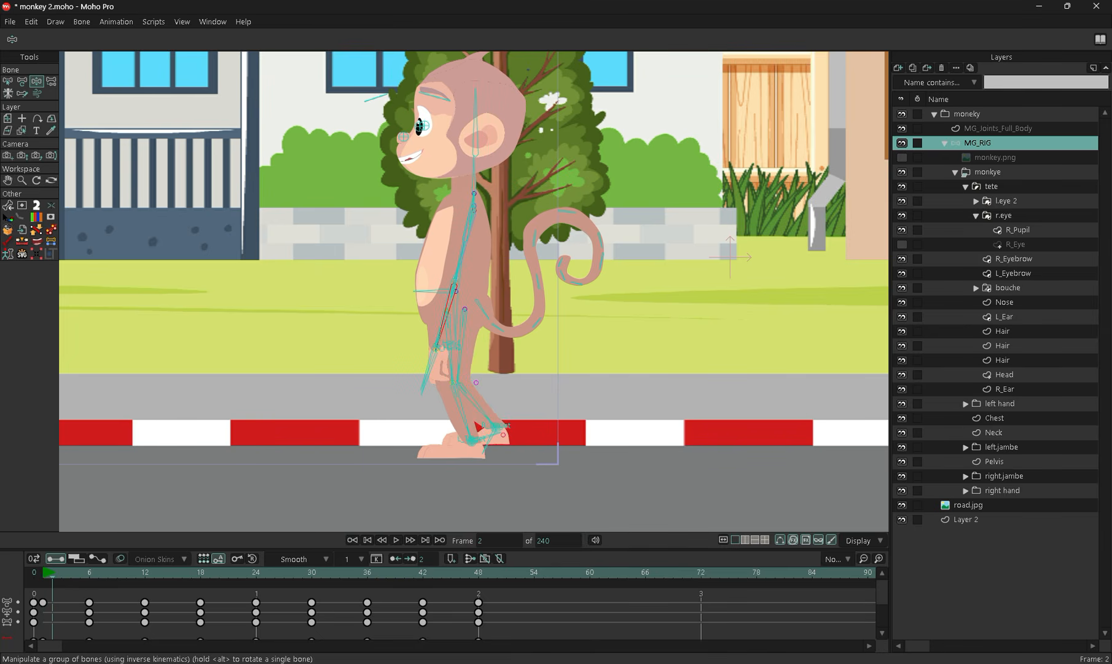
key("Right")
key("Right")
key("Right")
key("Right")
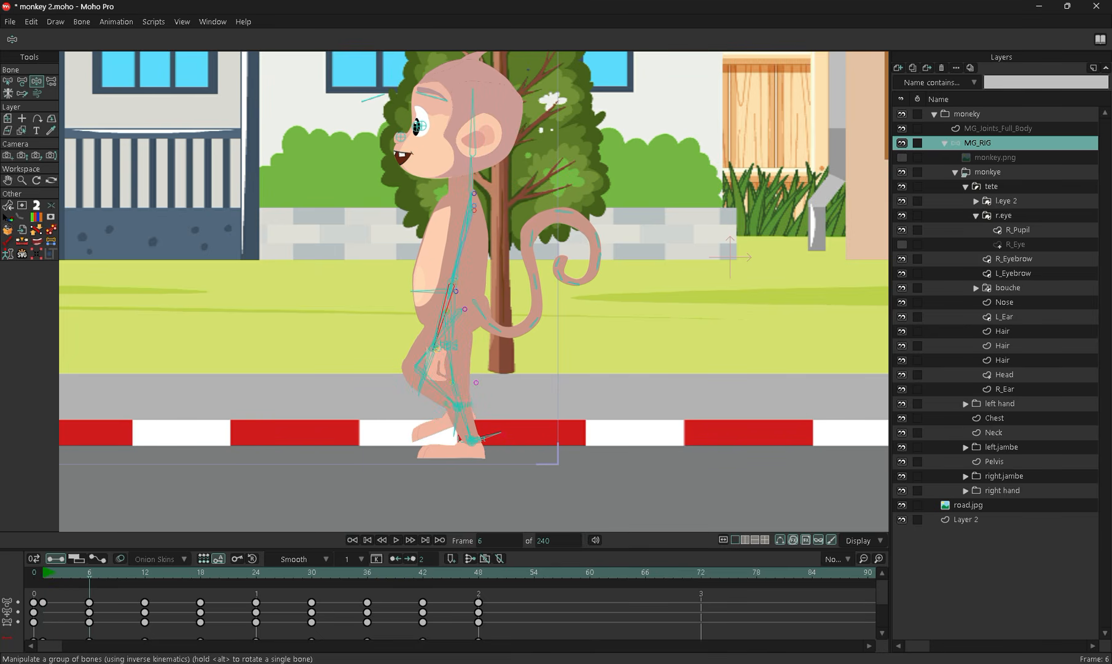
key("Left")
key("Left")
key("Left")
key("Left")
key("Left")
key("Left")
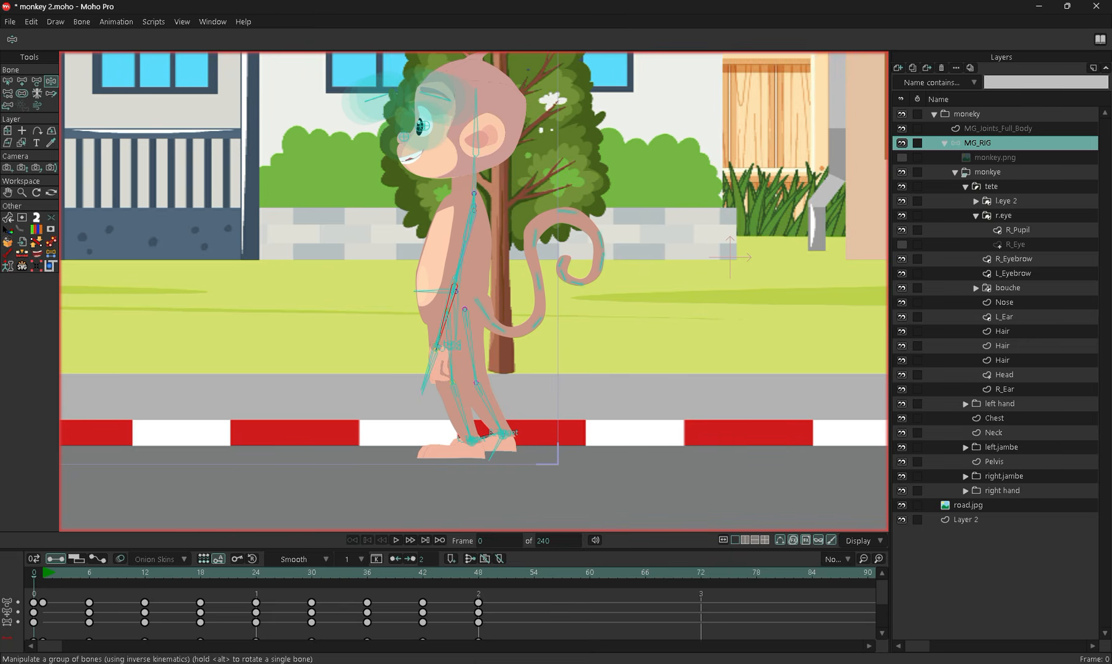
key("Right")
key("Right")
key("Right")
key("Right")
key("Right")
key("Right")
key("Right")
key("Right")
key("Right")
key("Right")
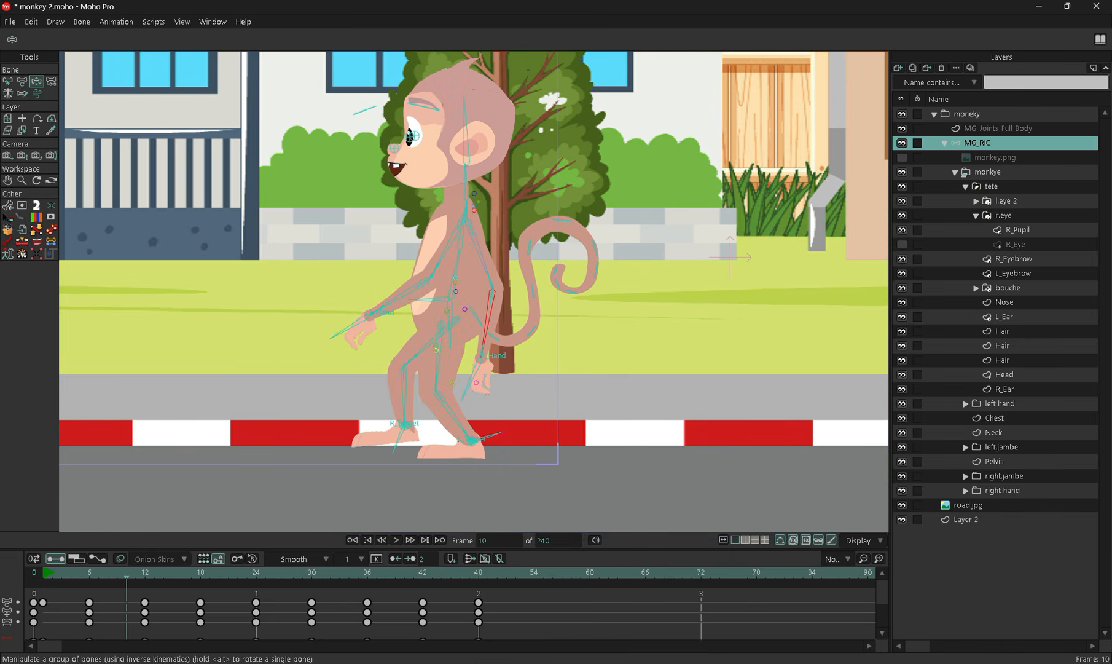
key("Right")
key("Right")
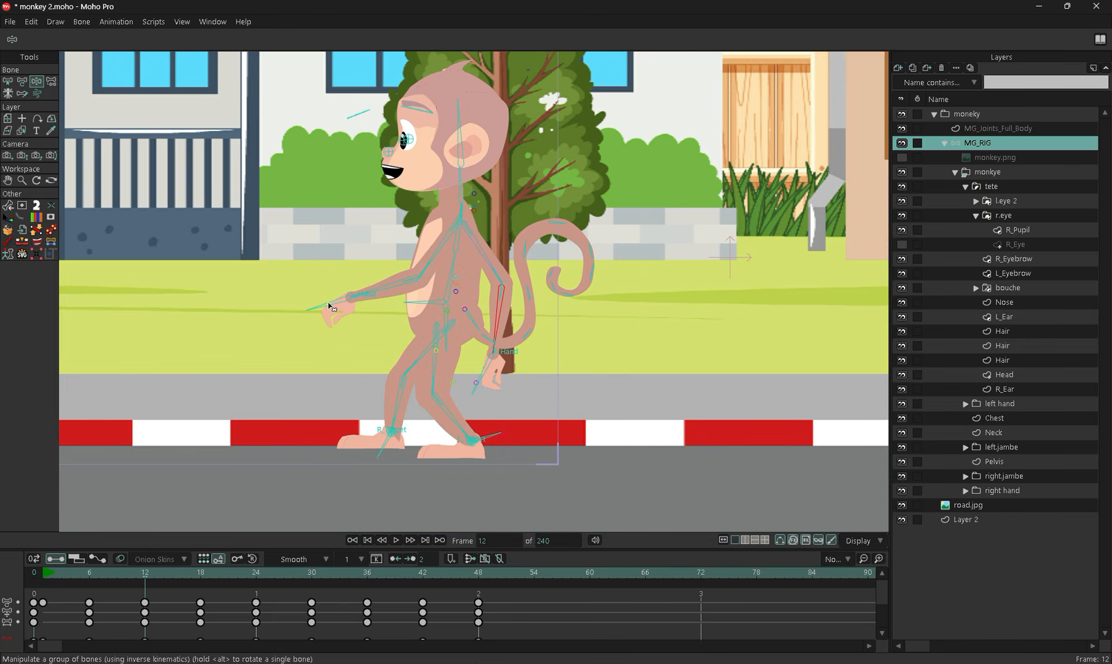
At frame 6, swing the left hand forward in front of the thigh and angle it slightly downward
left_click(332, 307)
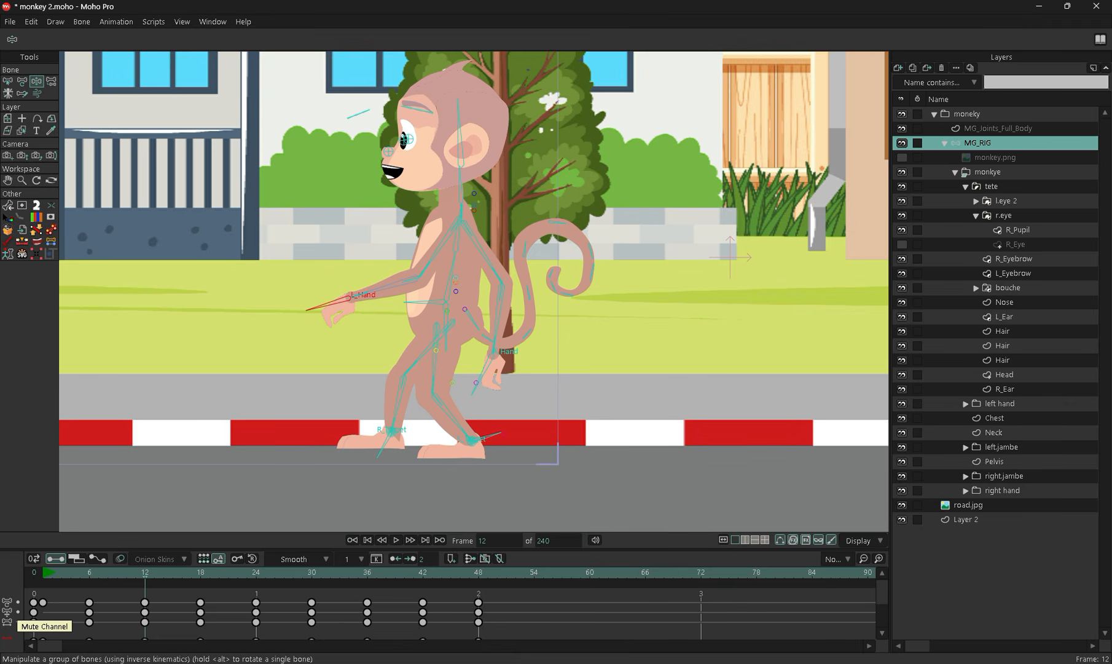
key("Left")
key("Left")
key("Left")
key("Left")
key("Left")
key("Left")
scroll(397, 384, "up", 3)
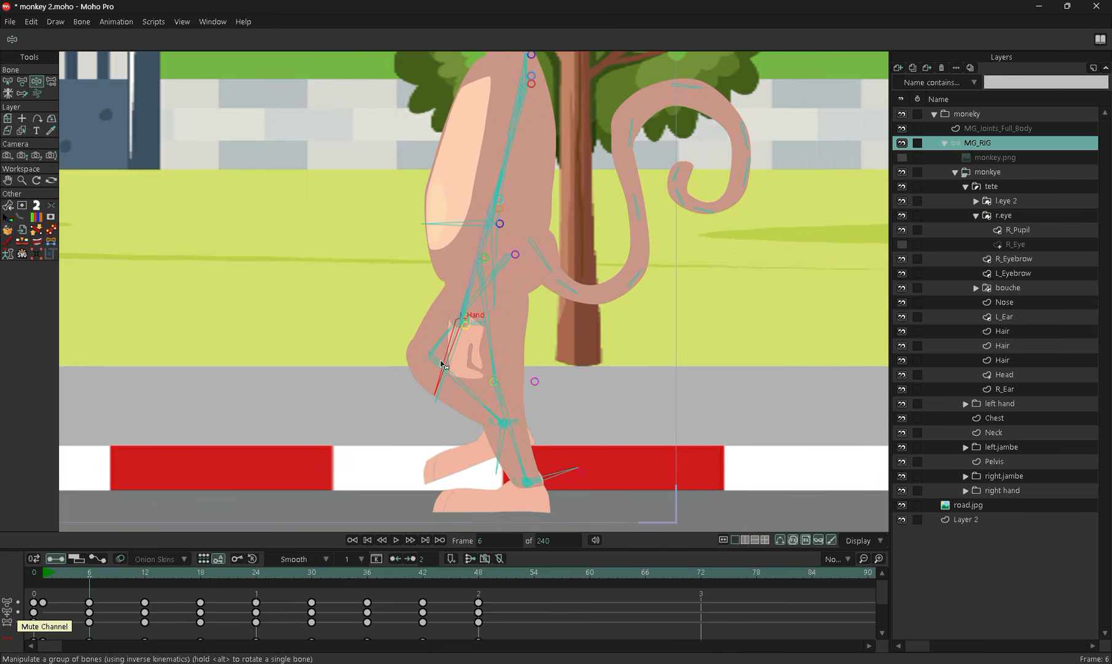
left_click(450, 349)
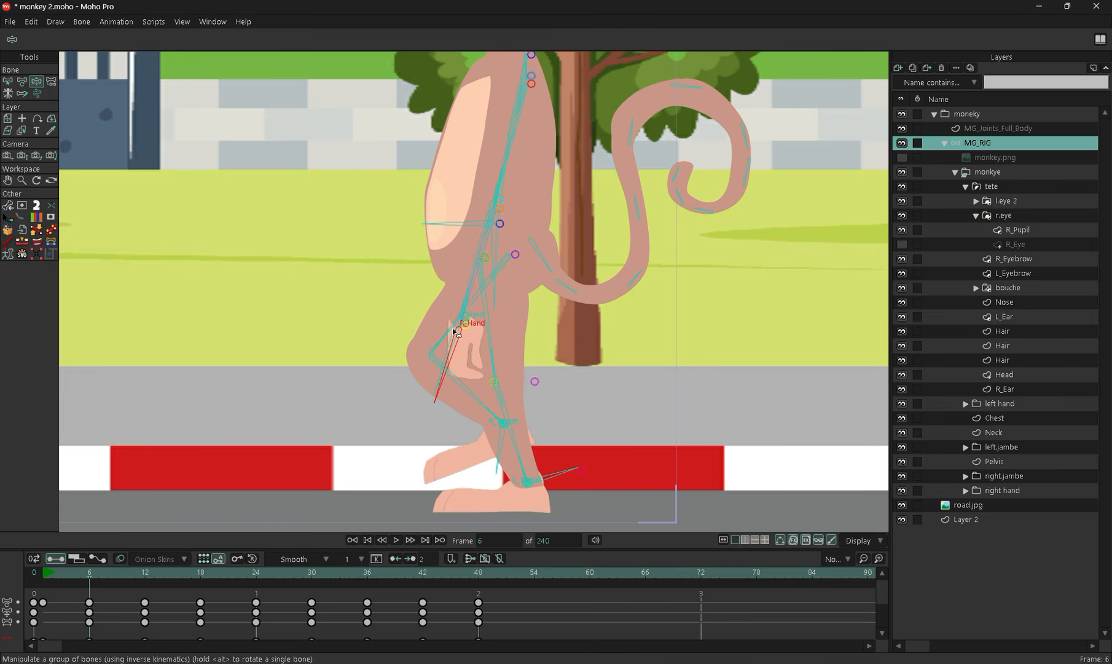
left_click_drag(455, 332, 333, 296)
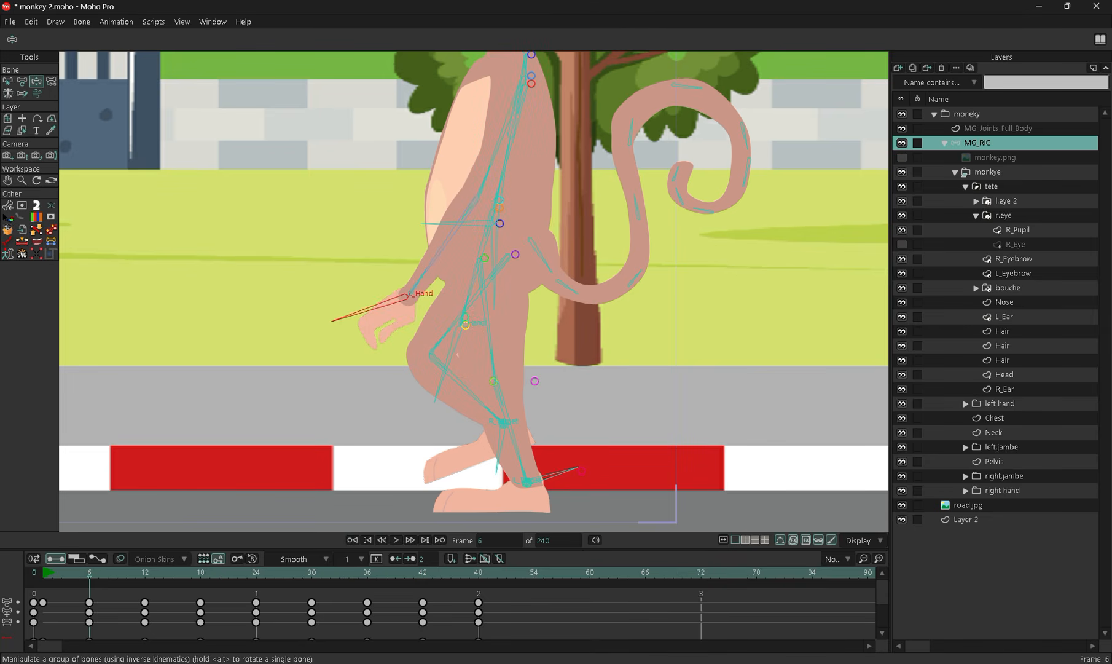
key("ctrl+Right")
key("ctrl+Right")
key("ctrl+Left")
key("ctrl+Left")
left_click_drag(391, 305, 397, 320)
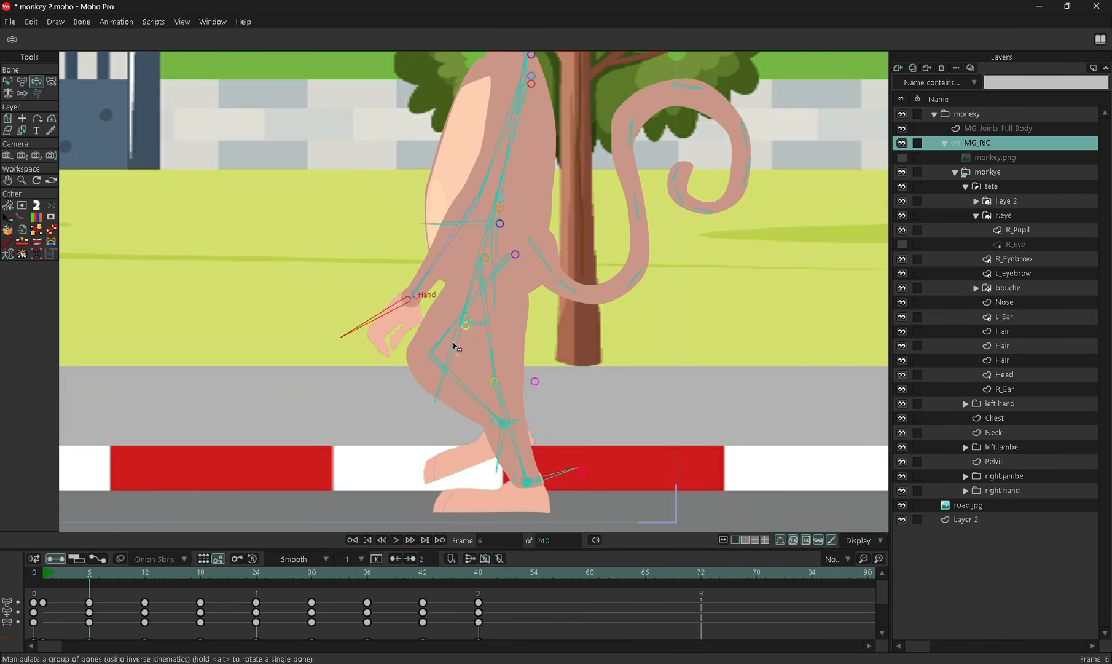
At frame 6, move the R_Hand bone backward so the right arm hangs straight down beside the hip
left_click_drag(456, 347, 499, 402)
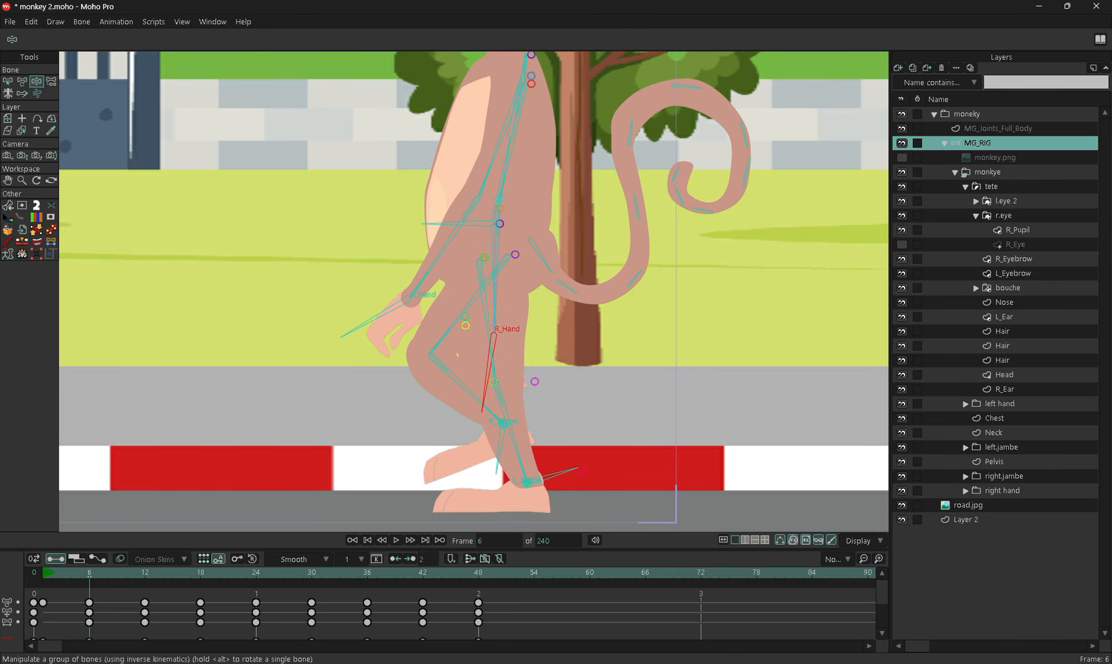
key("ctrl+Right")
key("ctrl+Right")
key("ctrl+Right")
key("ctrl+Right")
key("ctrl+Right")
key("ctrl+Right")
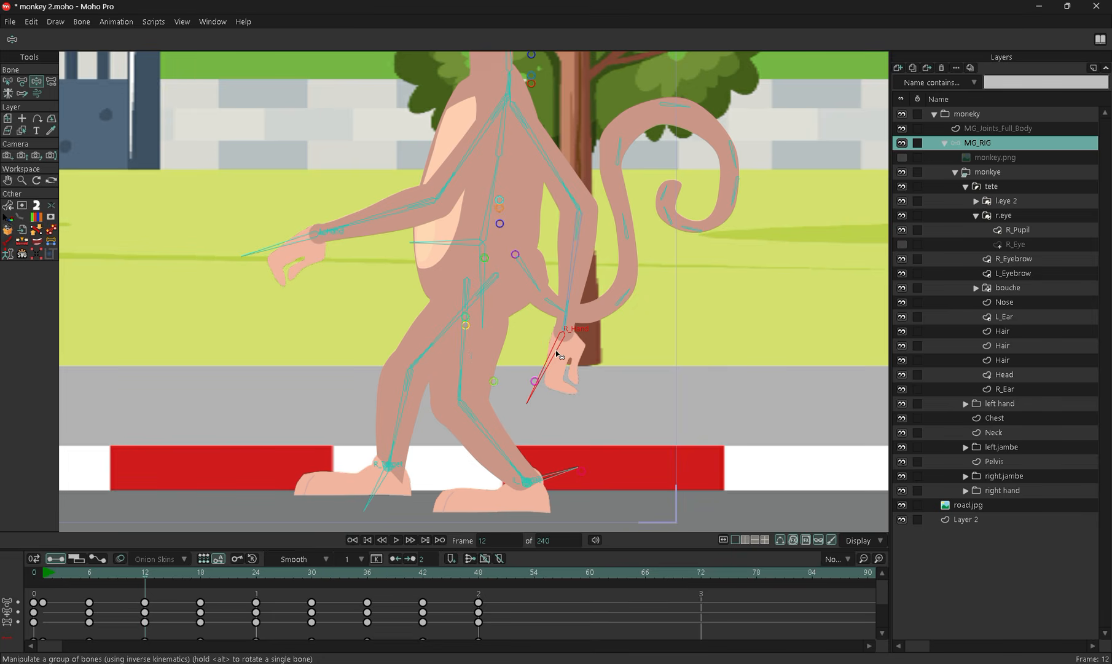
At frame 18, swing the right hand forward in front of the thigh and shift the left hand slightly backward
key("ctrl+Right")
key("ctrl+Right")
key("ctrl+Right")
key("ctrl+Right")
key("ctrl+Right")
key("ctrl+Right")
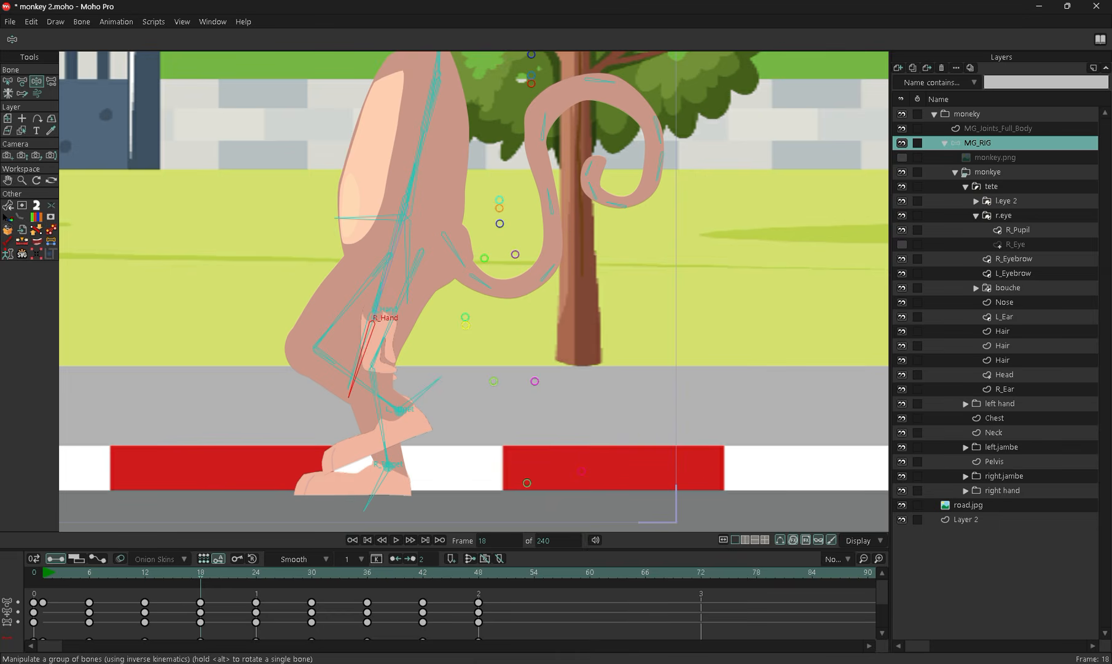
scroll(391, 349, "up", 2)
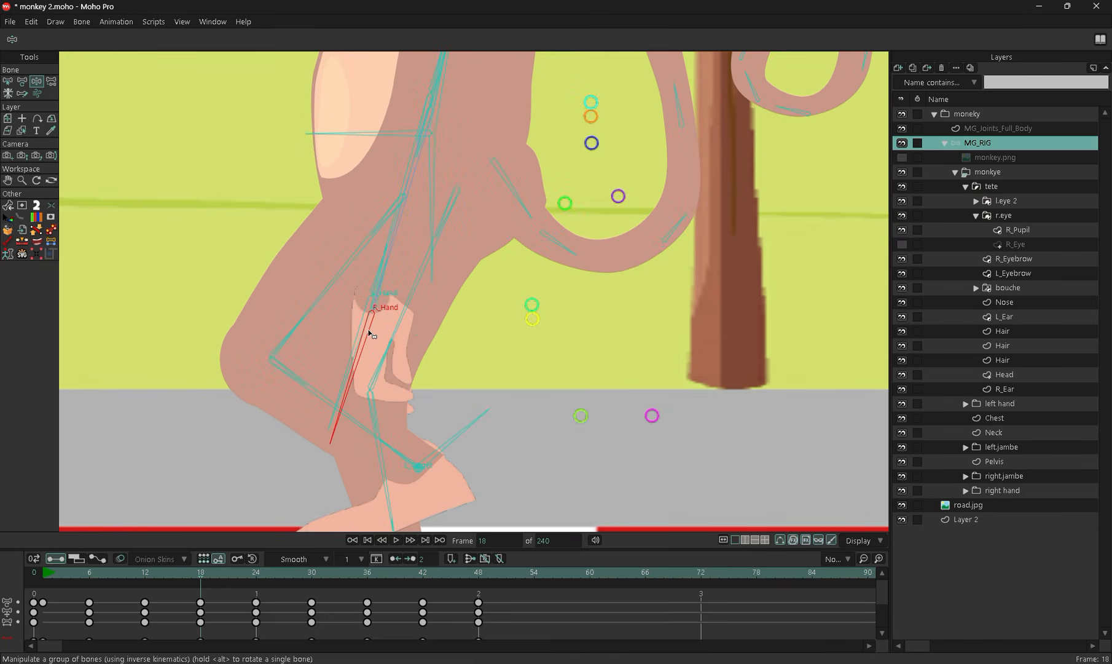
left_click_drag(367, 329, 119, 286)
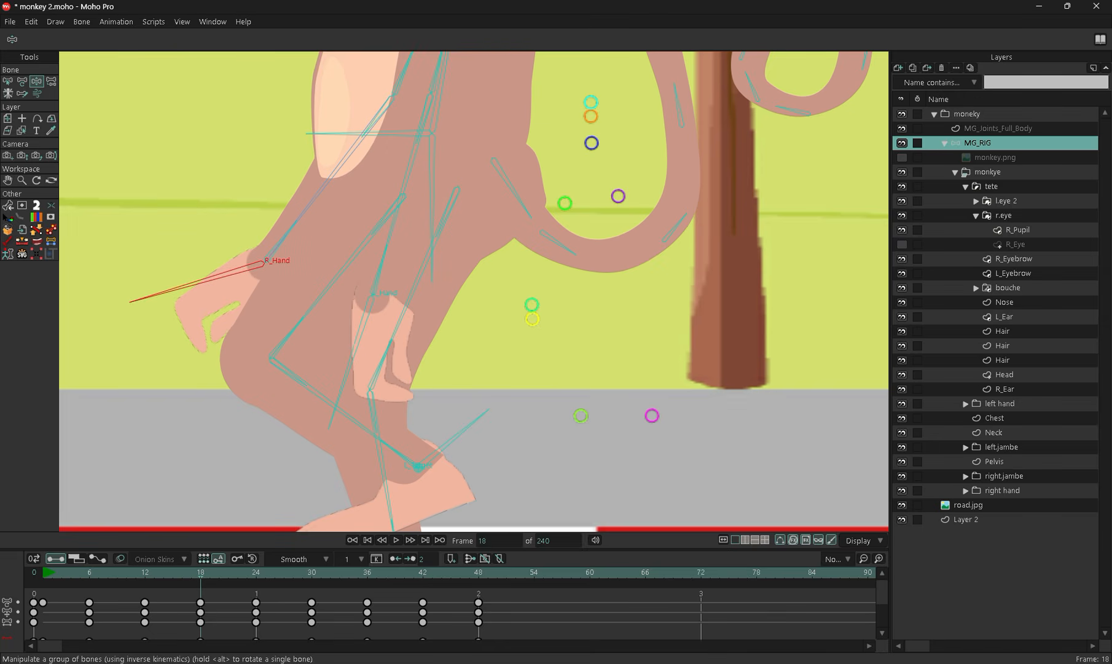
left_click_drag(366, 328, 385, 354)
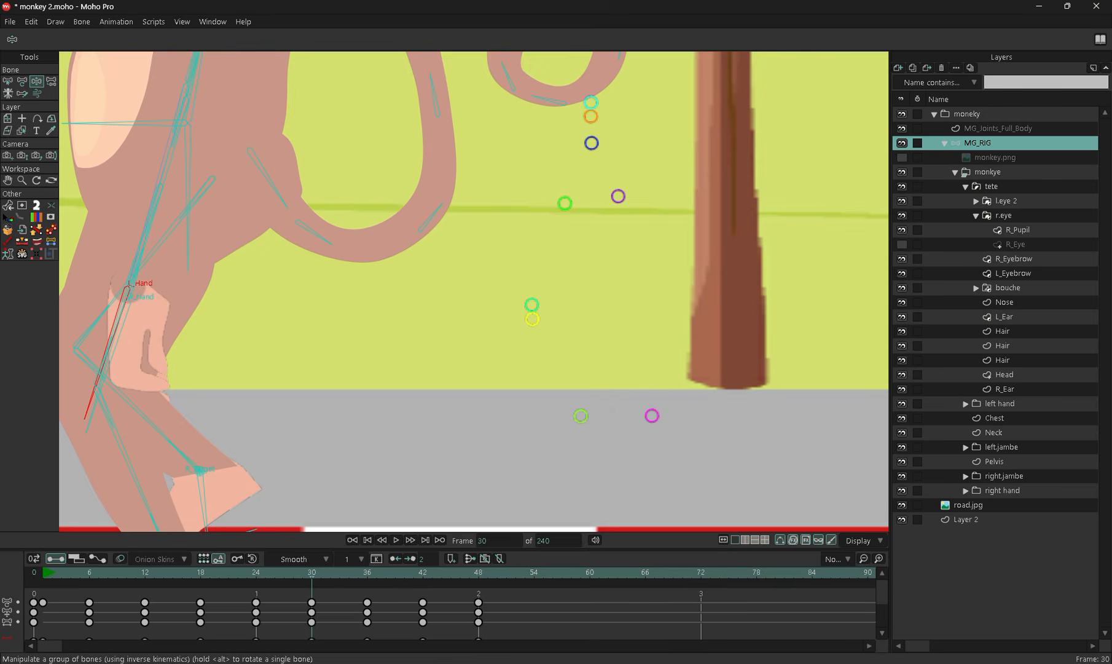
At frame 30, swing the left hand forward in front of the thigh and slightly adjust the R_Hand bone
left_click_drag(301, 384, 516, 378)
scroll(369, 326, "up", 1)
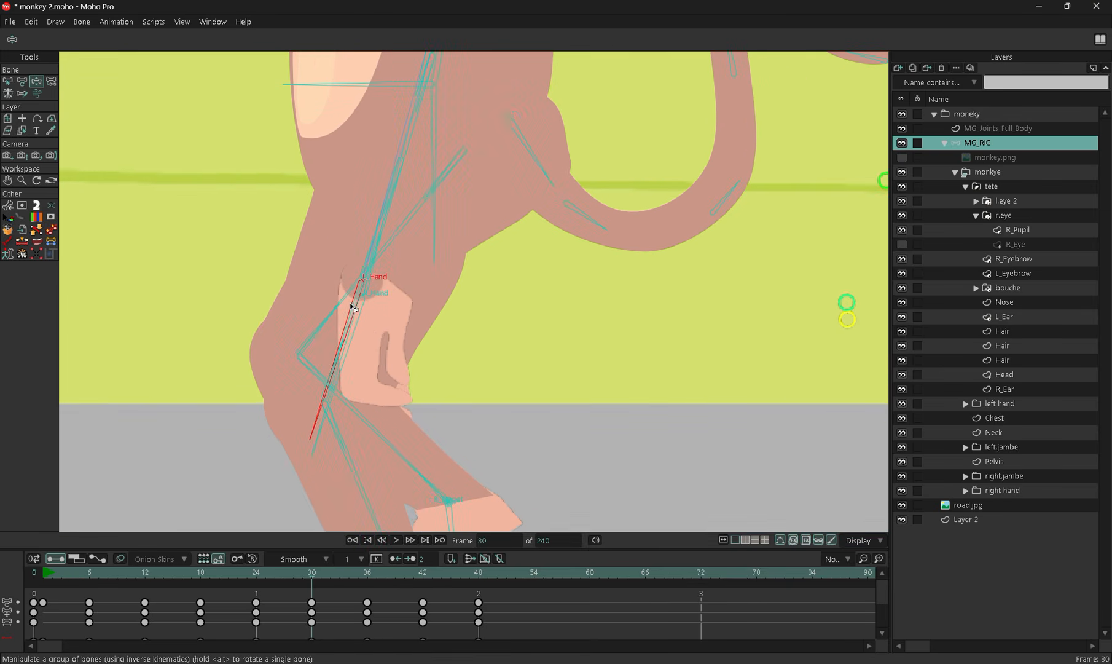
scroll(354, 307, "up", 1)
left_click_drag(354, 307, 80, 305)
left_click_drag(310, 461, 307, 464)
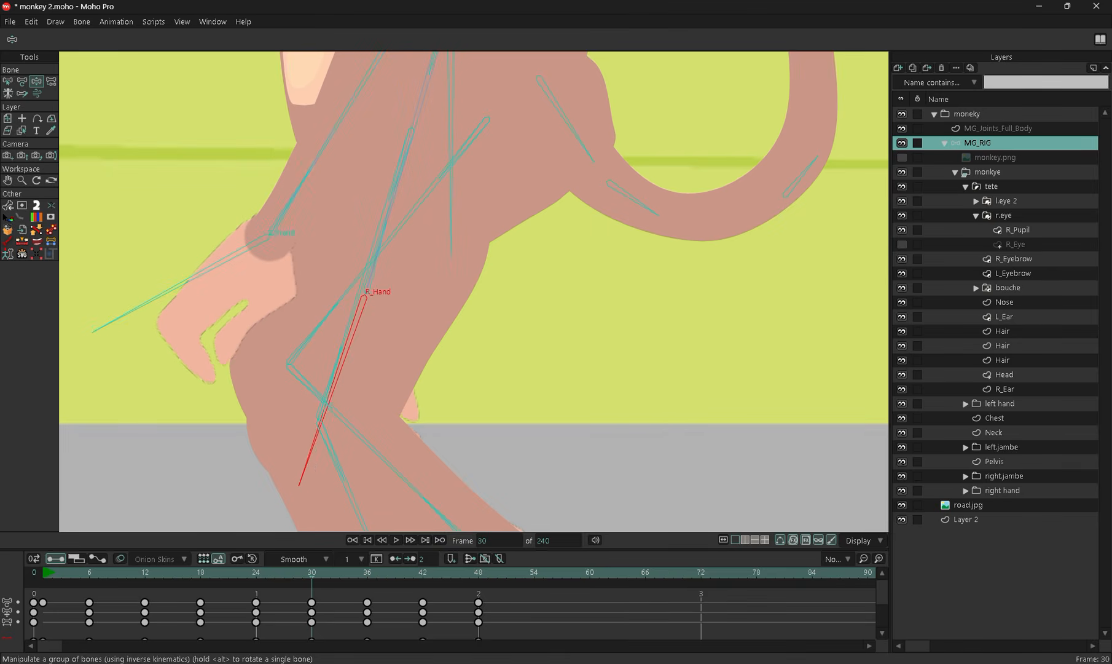
Step between frames 30 and 36 to examine how the right hand swings behind the body
key("ctrl+Right")
key("ctrl+Right")
key("ctrl+Right")
key("ctrl+Right")
key("ctrl+Right")
key("ctrl+Right")
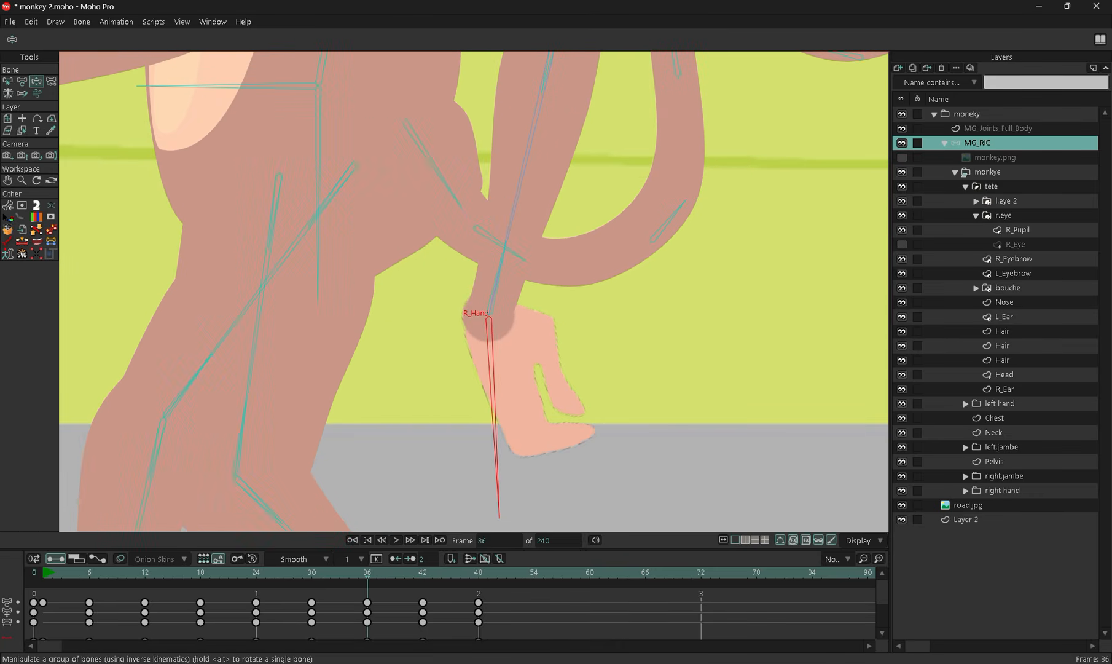
key("ctrl+Left")
key("ctrl+Left")
key("ctrl+Left")
key("ctrl+Left")
key("ctrl+Left")
key("ctrl+Left")
key("ctrl+Left")
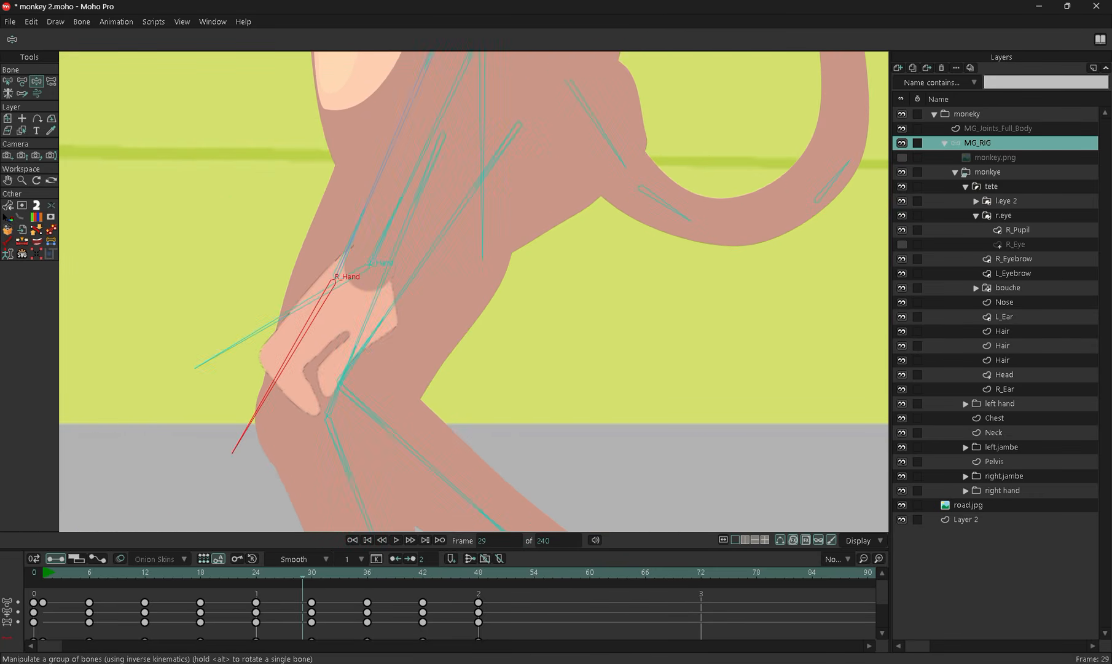
At frame 42, rotate the R_Hand bone forward and check it against the following frames
key("ctrl+Right")
key("ctrl+Right")
key("ctrl+Right")
key("ctrl+Right")
key("ctrl+Right")
key("Right")
key("Right")
key("Right")
key("Right")
key("Right")
key("Right")
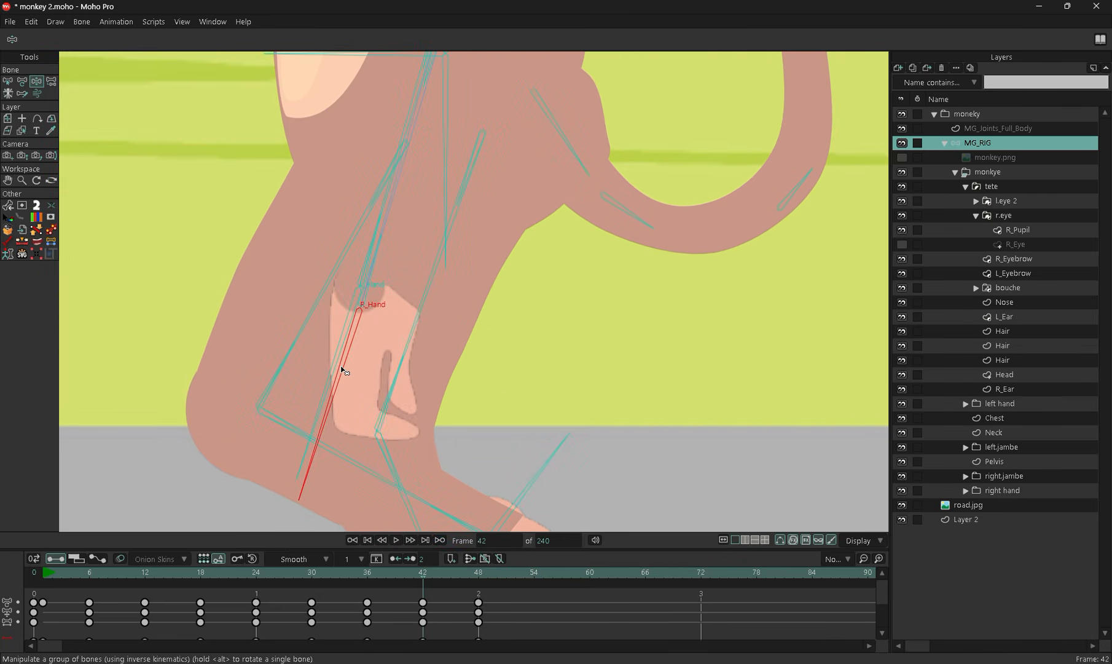
left_click_drag(342, 370, 234, 350)
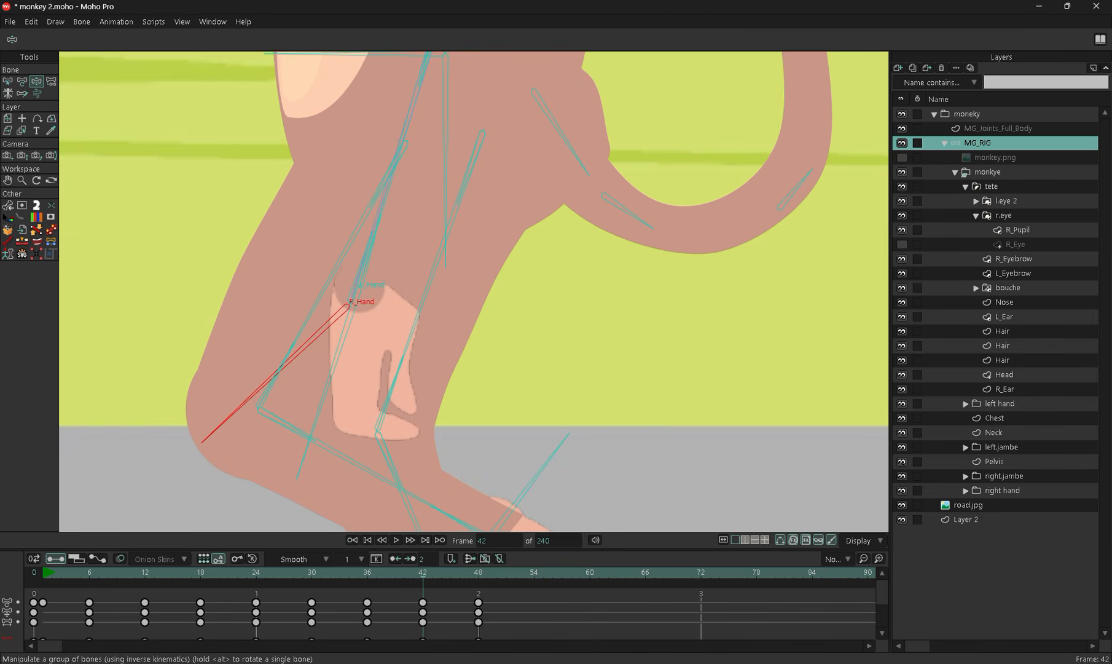
key("Right")
key("Right")
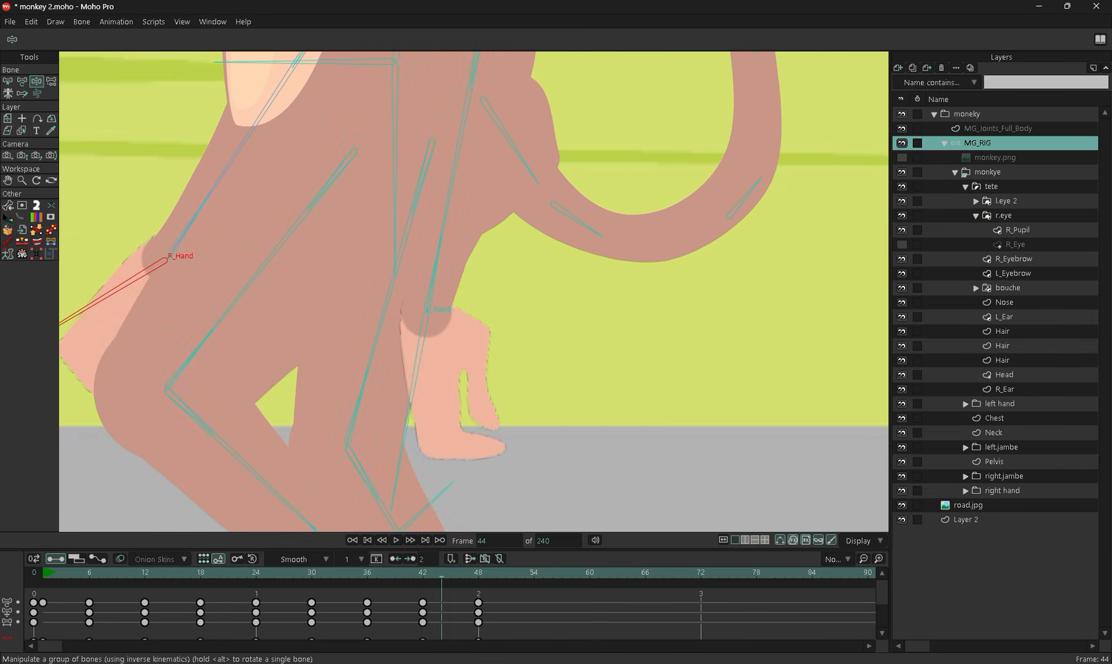
key("Left")
key("Left")
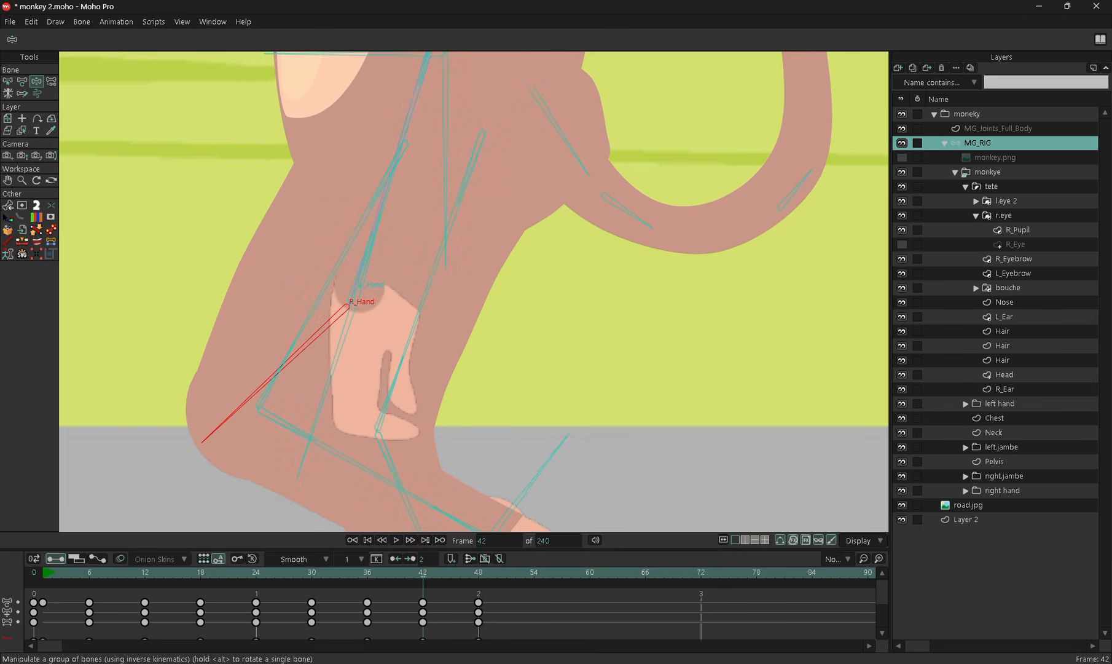
At frame 42, swing the right hand forward in front of the thigh and check it against the neighbouring frames
left_click_drag(320, 334, 165, 307)
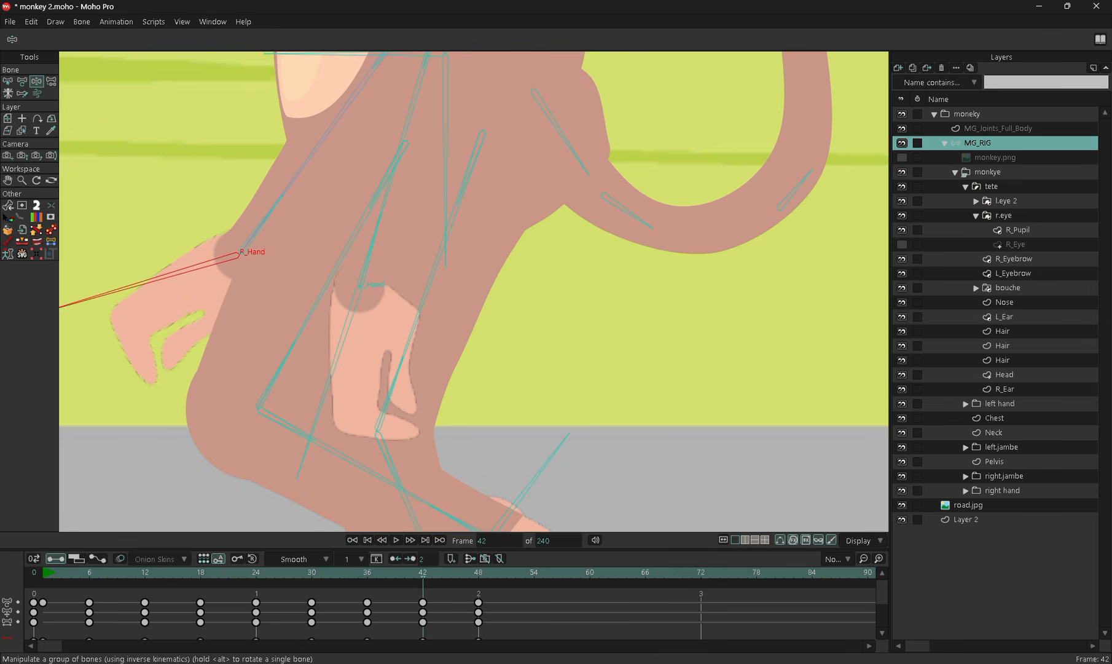
key("ctrl+Right")
key("ctrl+Right")
key("ctrl+Right")
key("ctrl+Right")
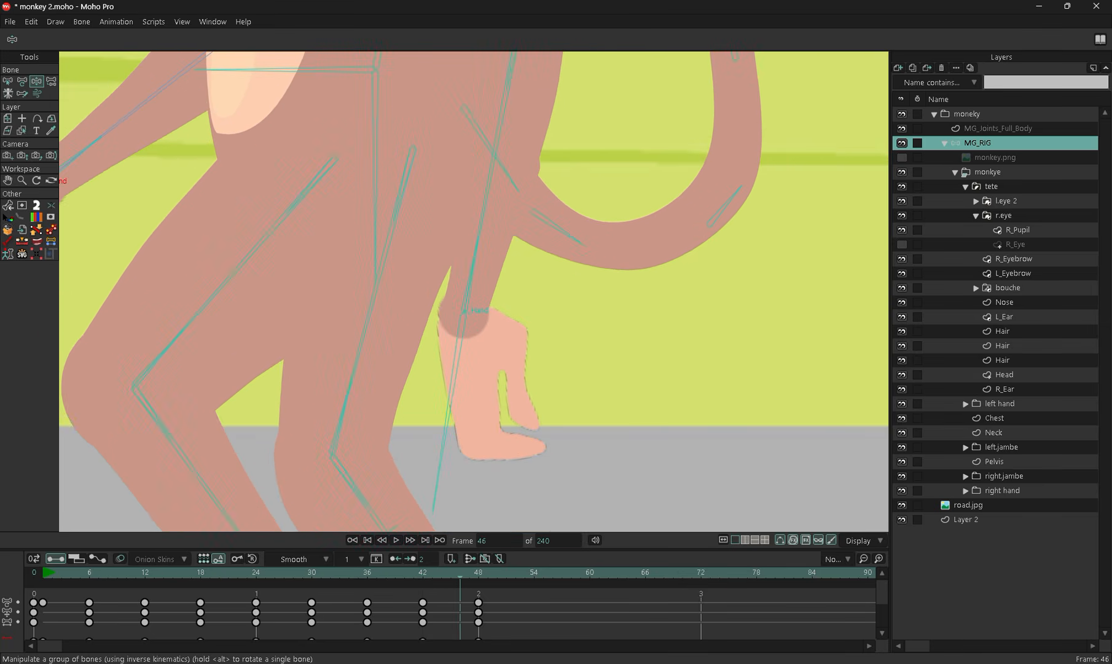
key("ctrl+Left")
key("ctrl+Left")
key("ctrl+Left")
key("ctrl+Left")
key("ctrl+Left")
key("ctrl+Left")
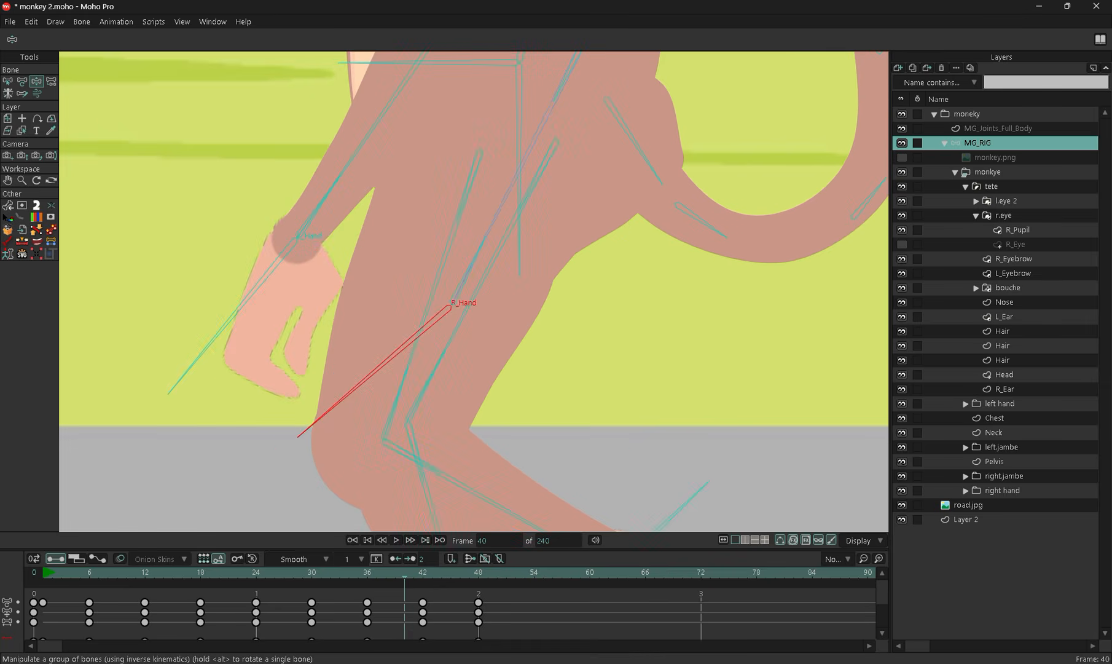
Step backward from frame 40 to frame 0 to examine the arm and hand swings
key("ctrl+Left")
key("ctrl+Left")
key("ctrl+Left")
key("ctrl+Left")
key("ctrl+Left")
key("ctrl+Left")
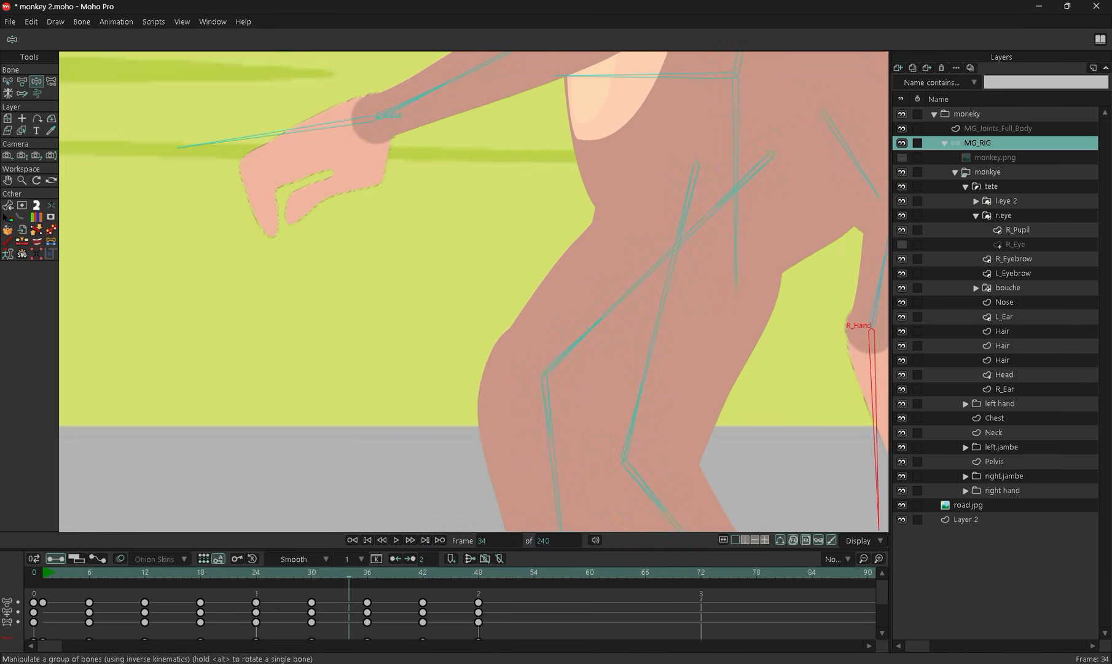
key("ctrl+Left")
key("ctrl+Left")
key("ctrl+Left")
key("ctrl+Left")
key("ctrl+Left")
key("ctrl+Left")
key("ctrl+Left")
key("ctrl+Left")
key("ctrl+Left")
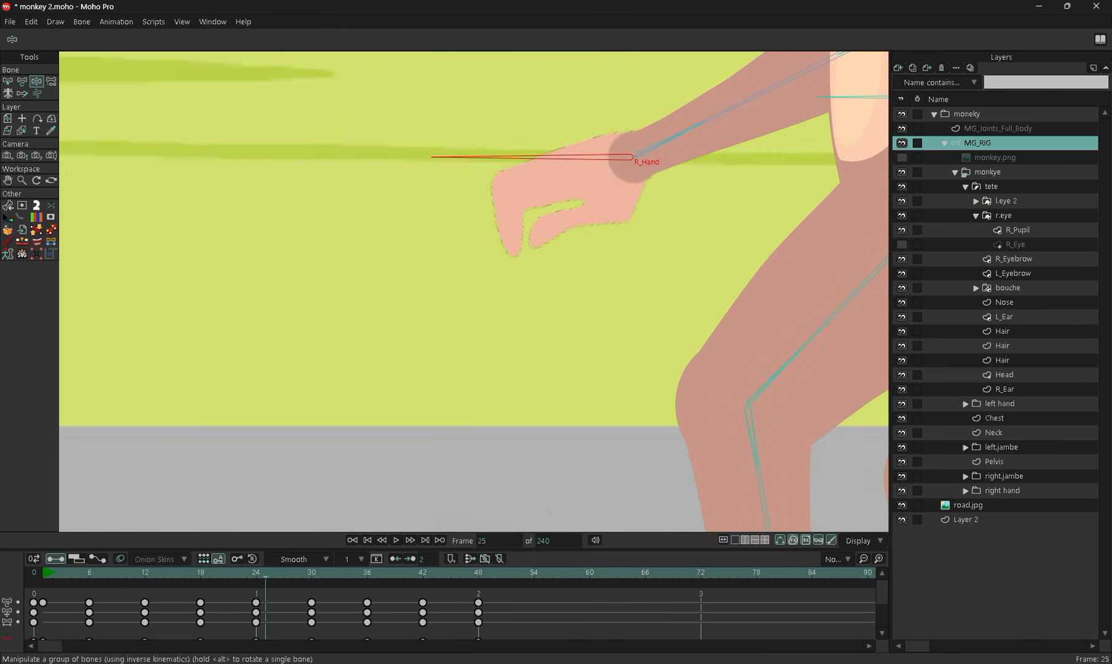
key("ctrl+Left")
key("ctrl+Left")
key("ctrl+Left")
key("ctrl+Left")
key("ctrl+Left")
key("ctrl+Left")
key("ctrl+Left")
key("ctrl+Left")
key("ctrl+Left")
key("ctrl+Left")
key("ctrl+Left")
key("ctrl+Left")
key("ctrl+Left")
key("ctrl+Left")
key("ctrl+Left")
key("ctrl+Left")
key("ctrl+Left")
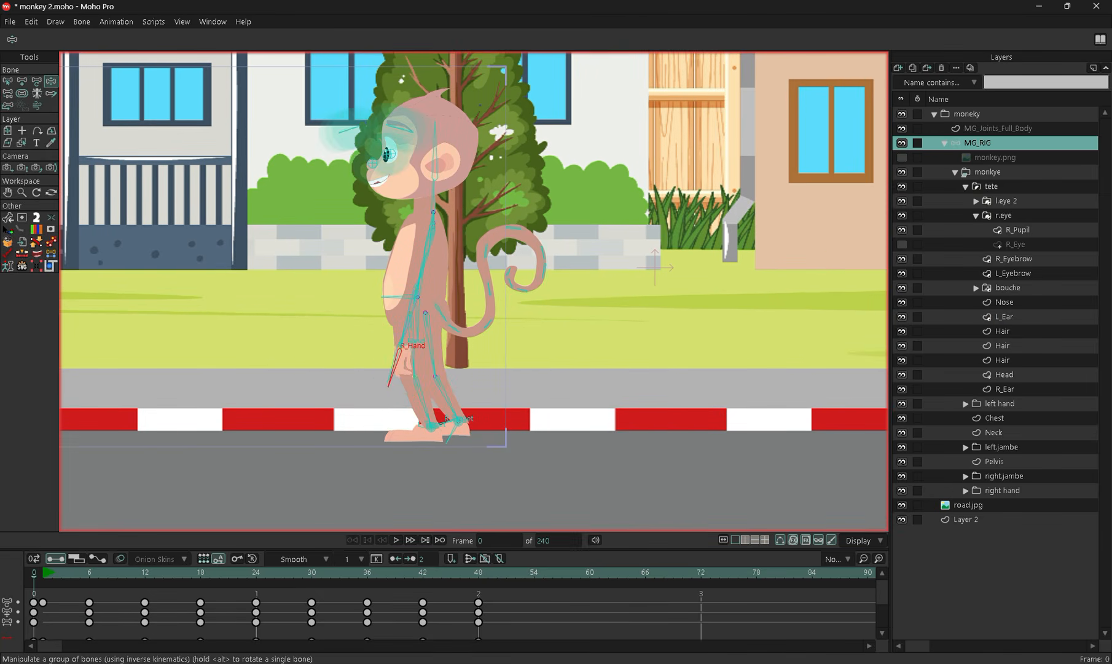
Step through the walk frames from frame 0 to examine the full-body poses
key("ctrl+Right")
key("ctrl+Right")
key("ctrl+Right")
key("ctrl+Right")
key("ctrl+Right")
key("ctrl+Right")
key("ctrl+Right")
key("ctrl+Right")
key("ctrl+Right")
key("ctrl+Right")
key("ctrl+Right")
key("ctrl+Right")
key("ctrl+Right")
key("ctrl+Right")
key("ctrl+Right")
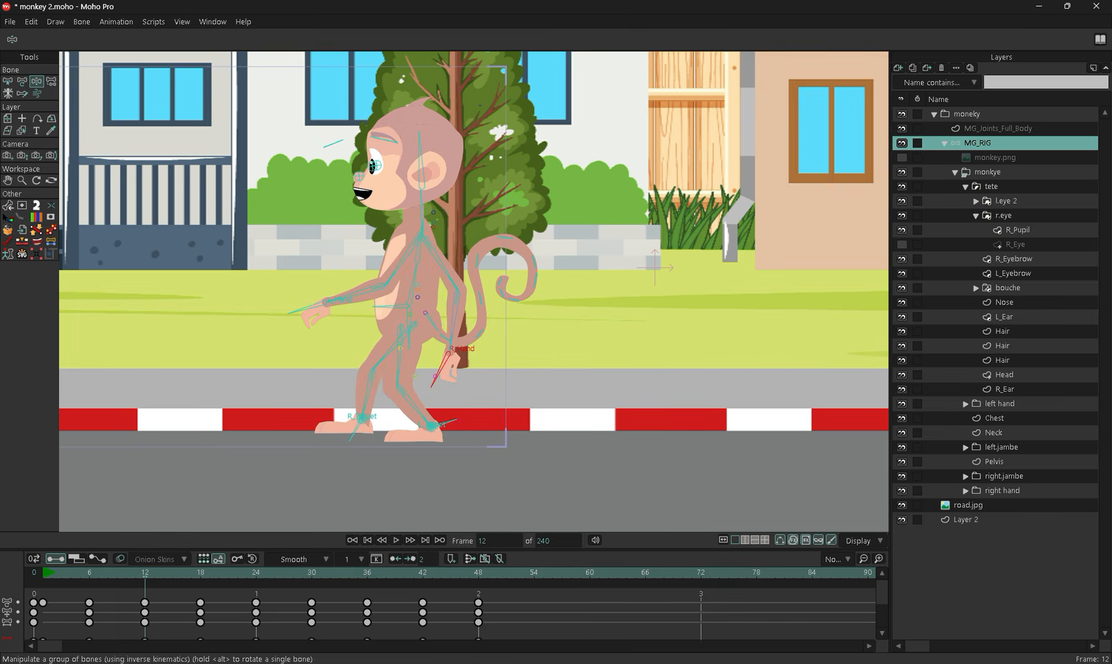
key("ctrl+Right")
key("ctrl+Right")
key("ctrl+Right")
key("ctrl+Right")
key("ctrl+Right")
key("ctrl+Right")
key("ctrl+Right")
key("ctrl+Right")
key("ctrl+Right")
key("ctrl+Right")
key("ctrl+Right")
key("ctrl+Right")
key("ctrl+Right")
key("ctrl+Right")
key("ctrl+Right")
key("ctrl+Right")
key("ctrl+Right")
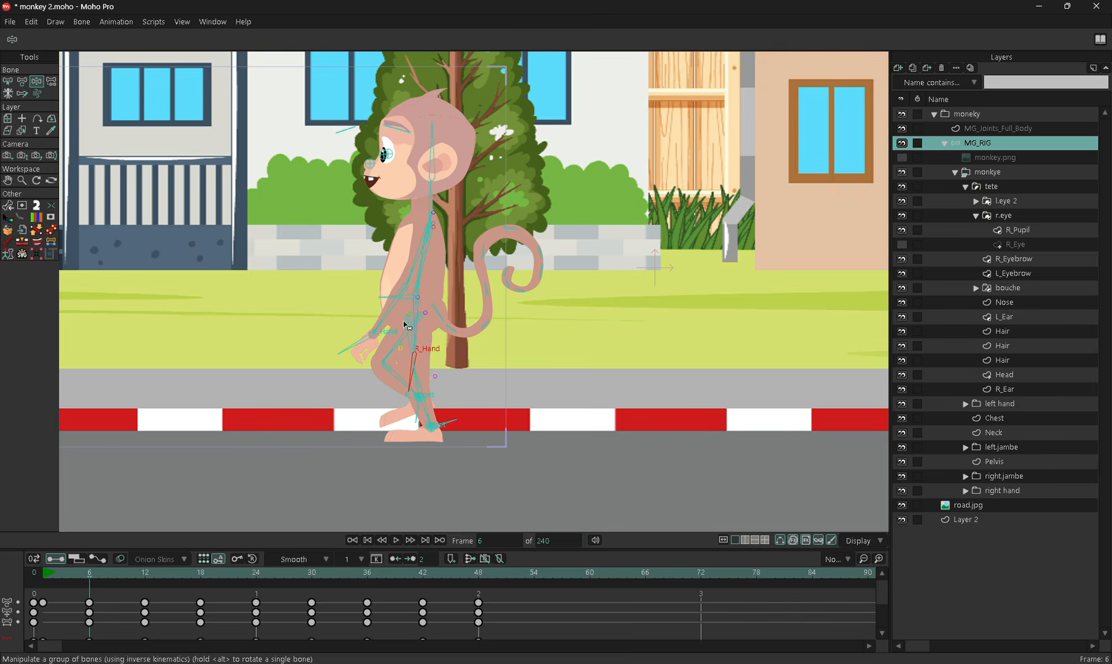
At frame 12, tilt the monkey's lower torso bone forward so the upper body leans into the stride
scroll(405, 325, "up", 2)
scroll(406, 324, "up", 2)
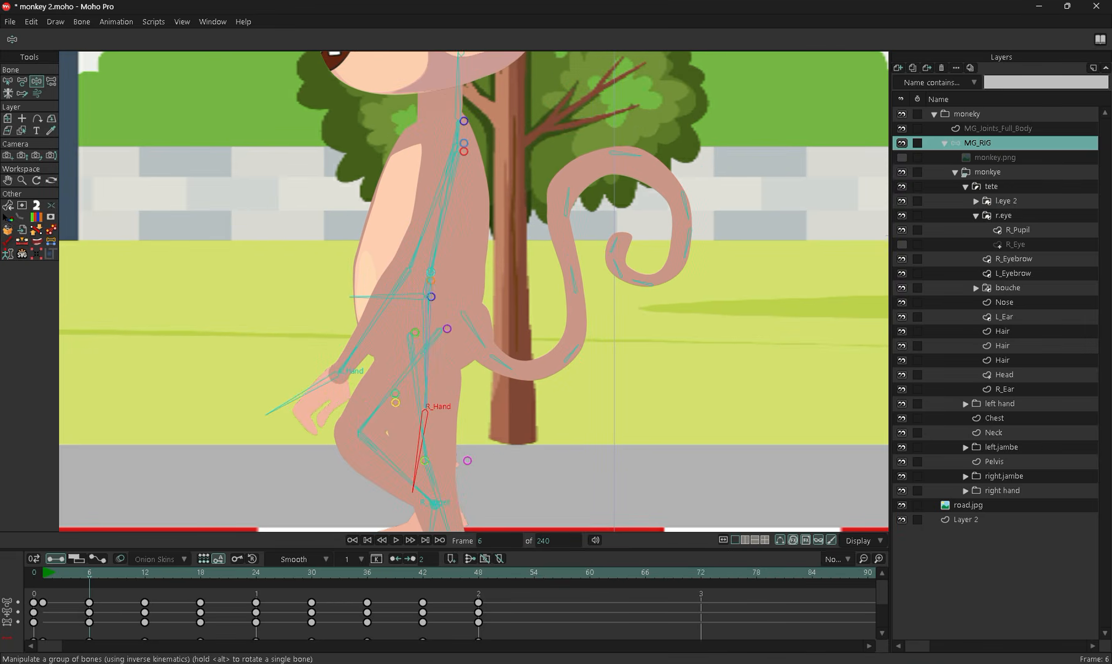
key("ctrl+Right")
key("ctrl+Right")
key("ctrl+Right")
key("ctrl+Right")
key("ctrl+Right")
key("ctrl+Right")
scroll(344, 285, "up", 2)
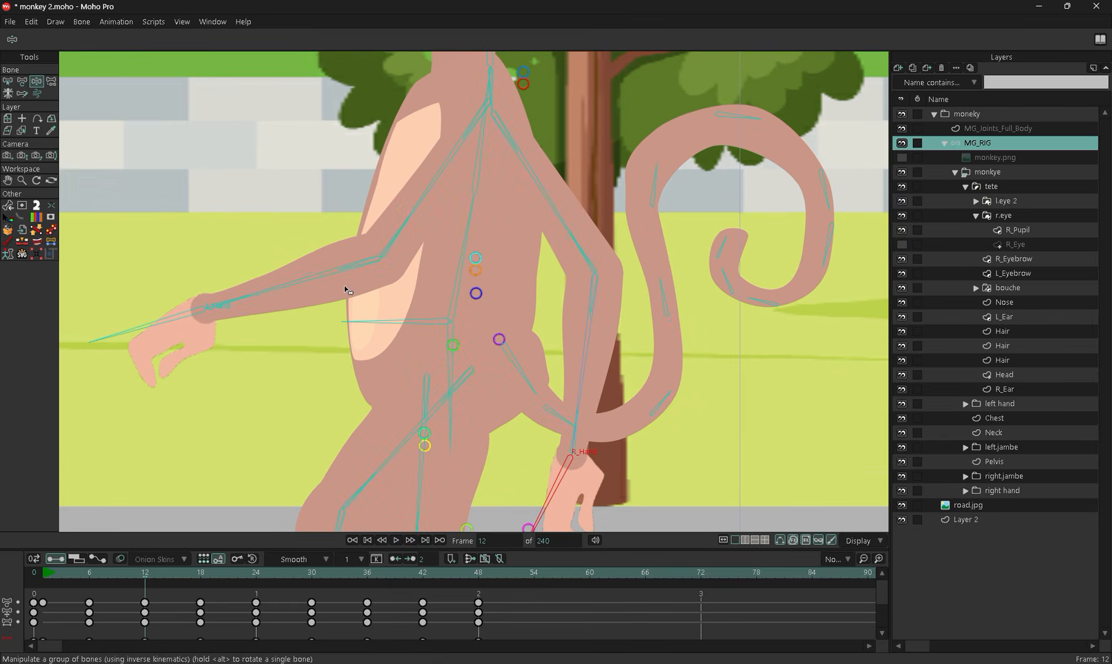
left_click_drag(475, 212, 413, 274)
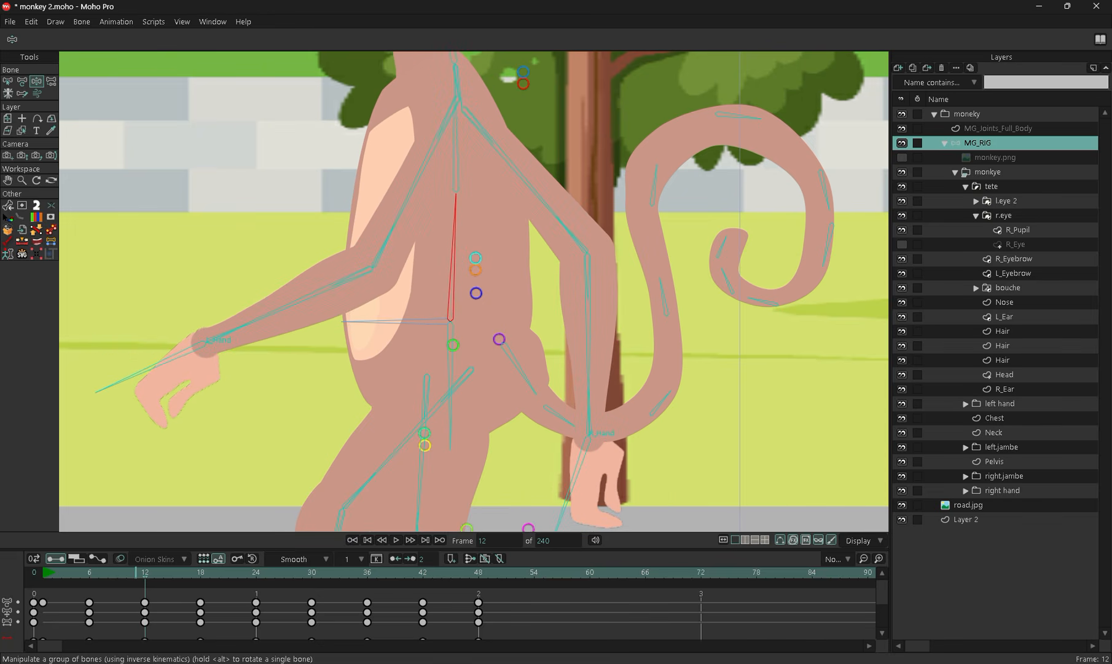
Tilt the lower torso bone slightly forward at frames 24 and 36
left_click_drag(135, 572, 256, 572)
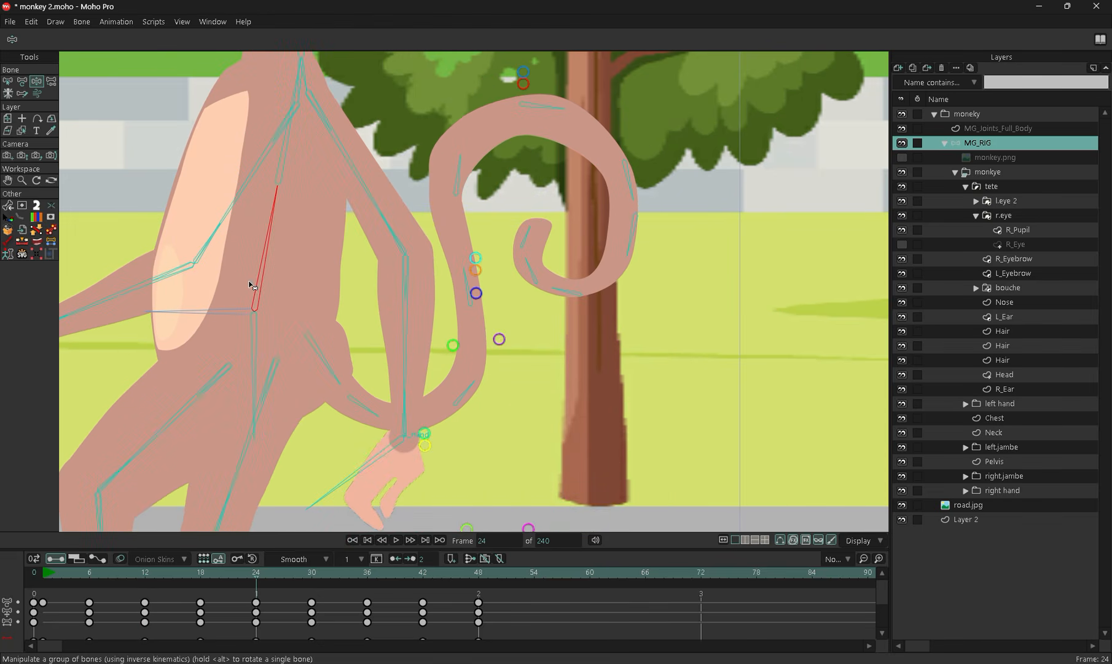
mouse_move(271, 232)
left_mouse_down()
mouse_move(260, 229)
mouse_move(260, 244)
left_mouse_up()
left_click_drag(256, 572, 367, 572)
left_click_drag(294, 333, 466, 337)
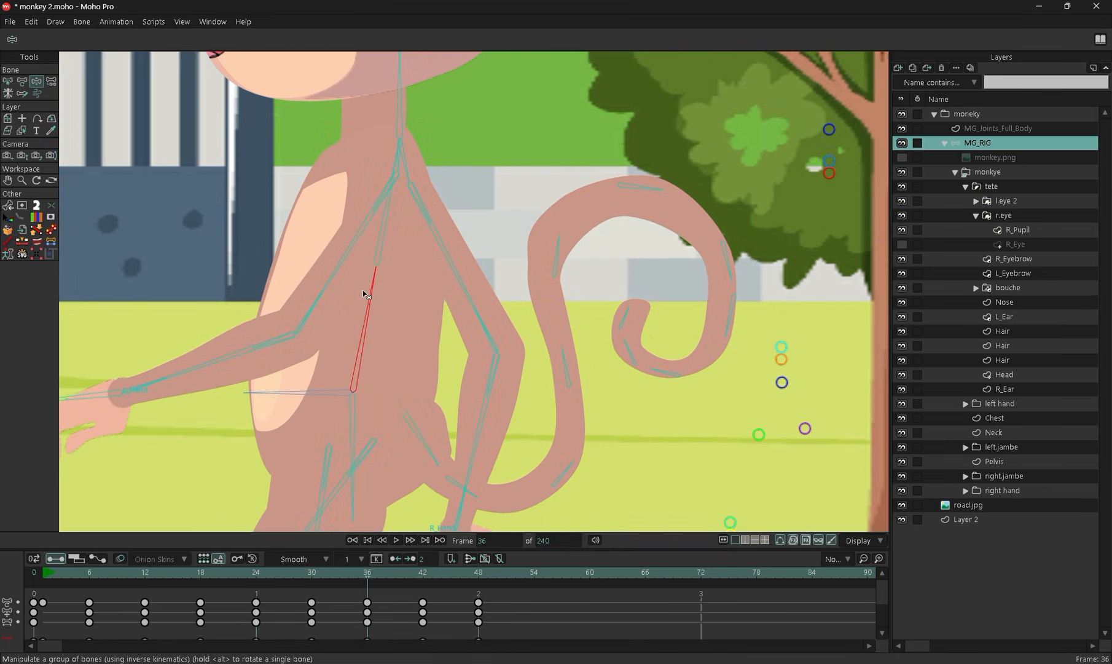
left_click_drag(373, 290, 361, 285)
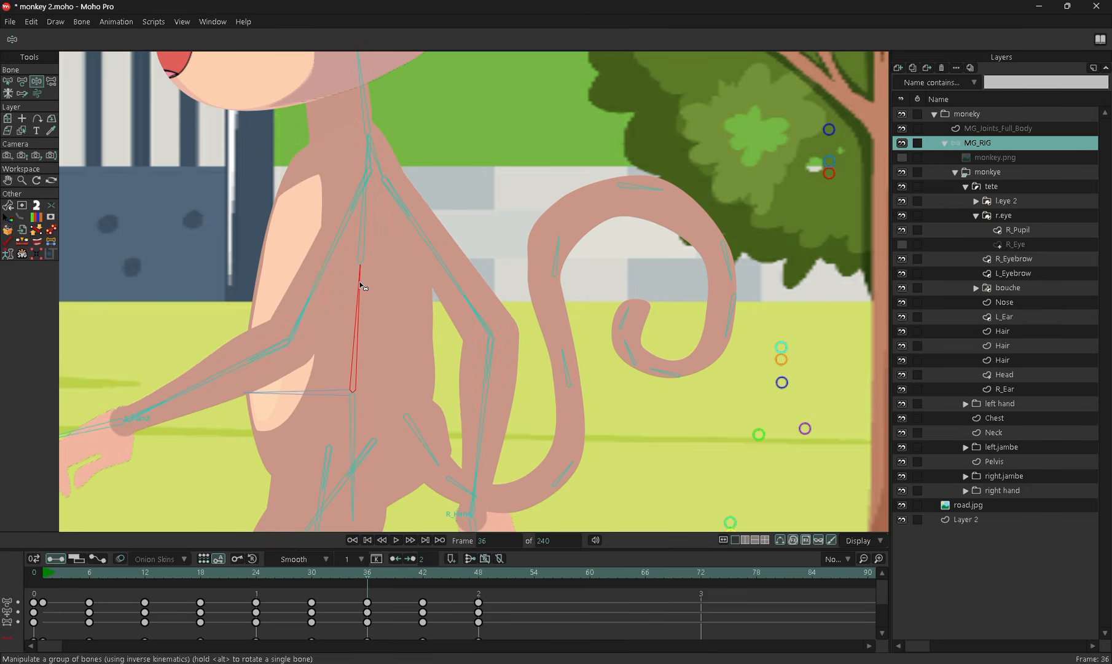
At frame 48, tilt the lower torso bone slightly forward
key("Right")
key("Right")
key("Right")
key("Right")
key("Right")
key("Right")
key("Right")
key("Right")
key("Right")
key("Right")
key("Right")
key("Right")
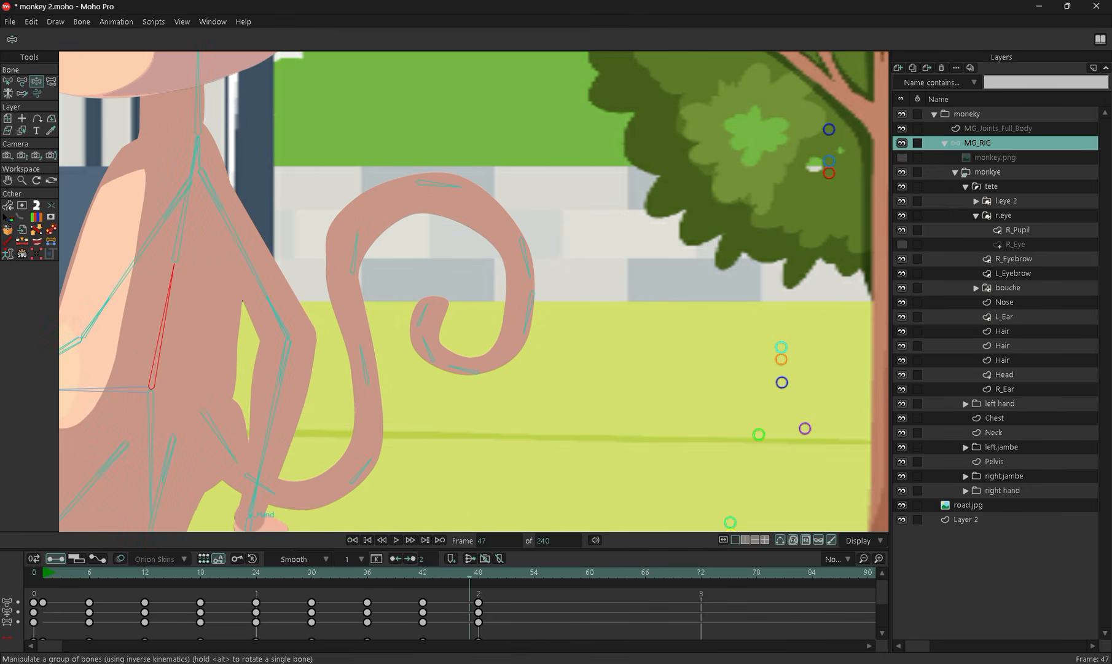
left_click_drag(251, 380, 392, 339)
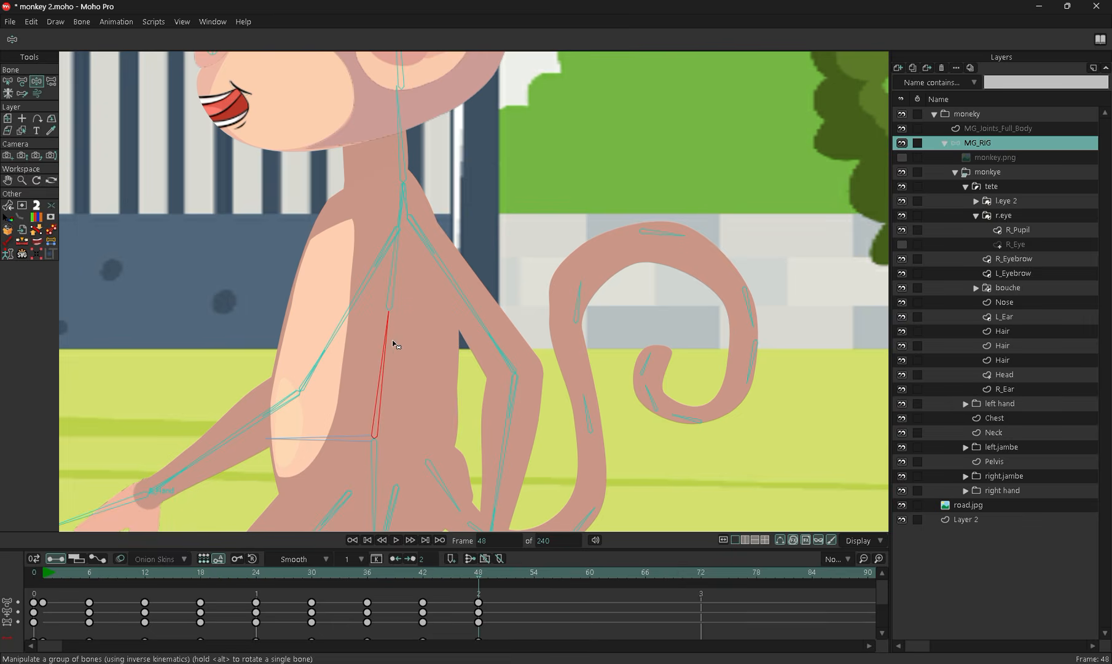
Play back the walk from the first frame to review the arm swings and body lean
scroll(392, 339, "down", 2)
key("space")
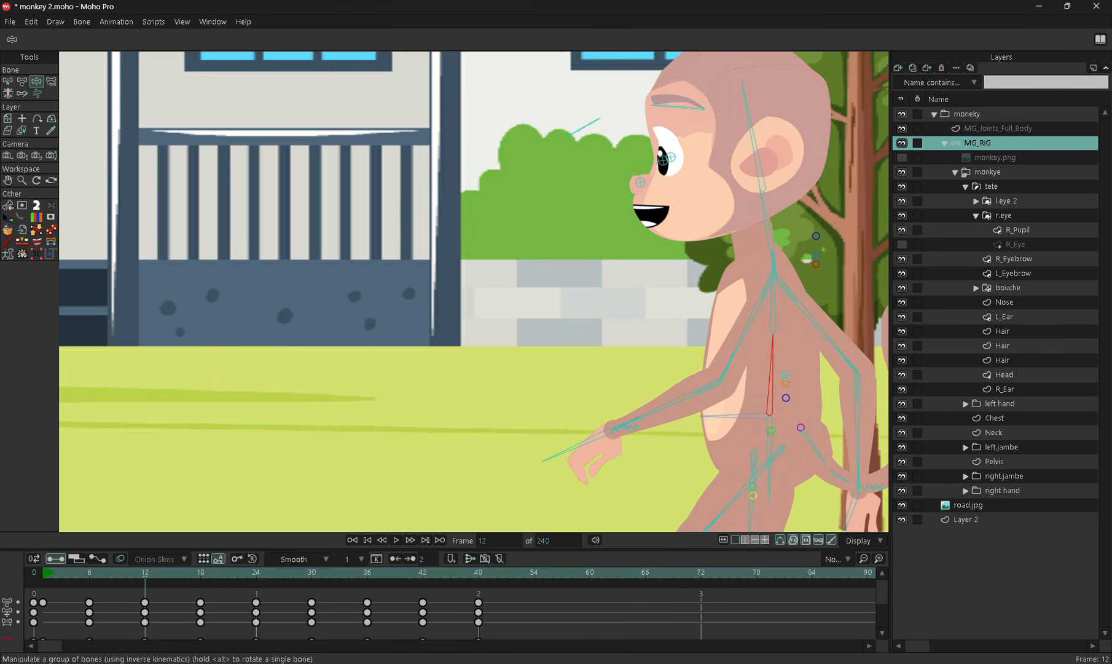
scroll(367, 423, "down", 3)
scroll(493, 337, "up", 2)
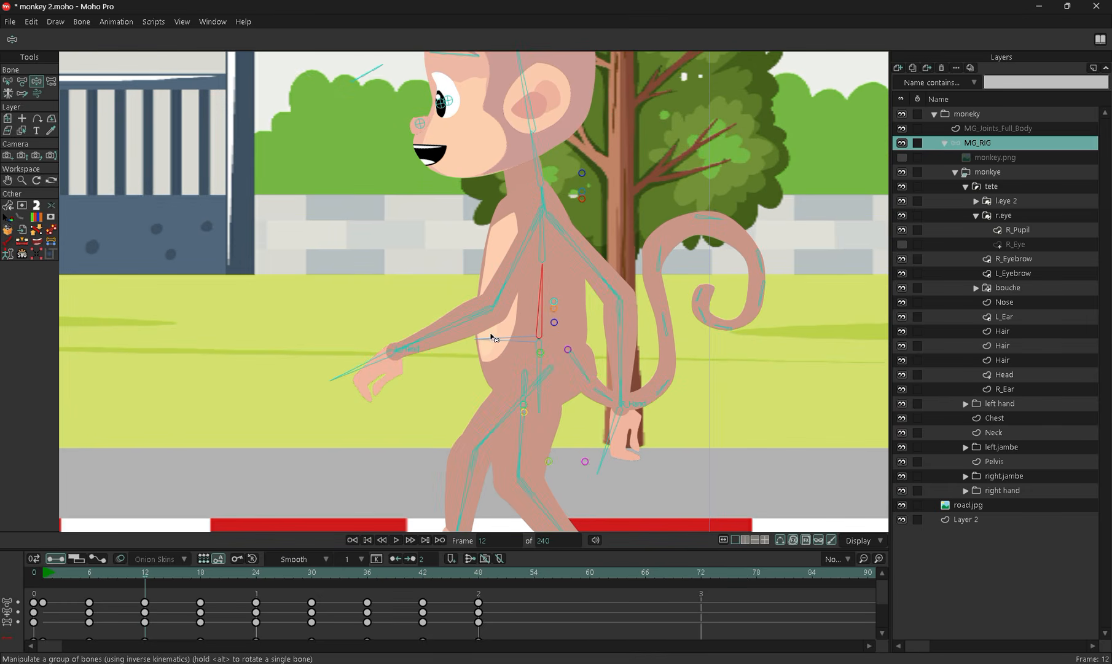
scroll(516, 357, "down", 3)
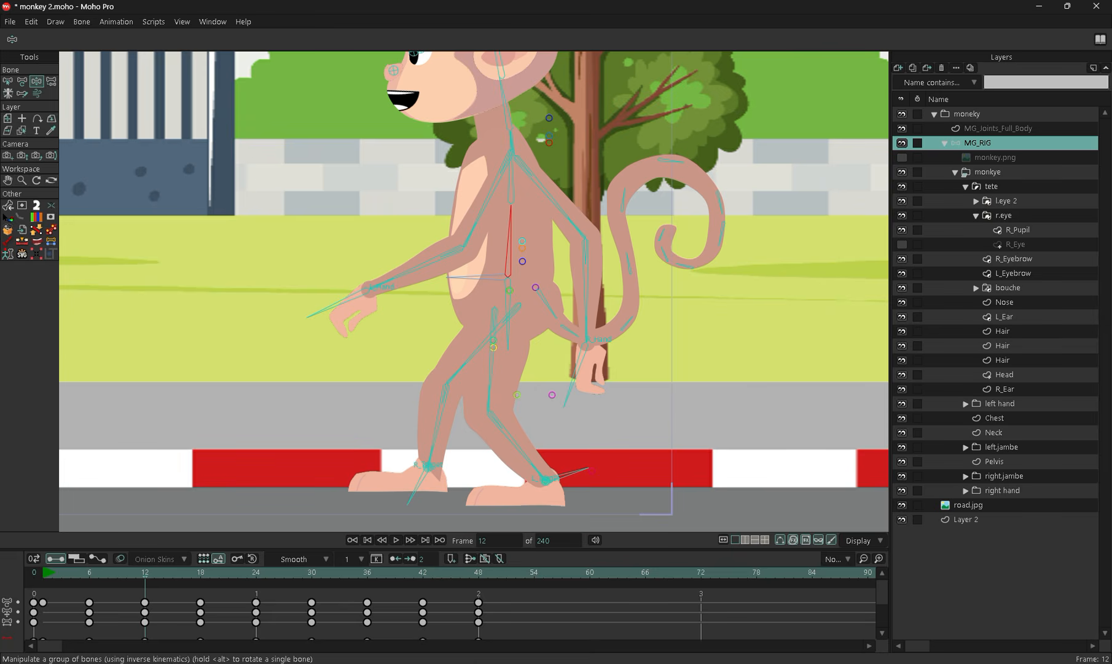
left_click(353, 539)
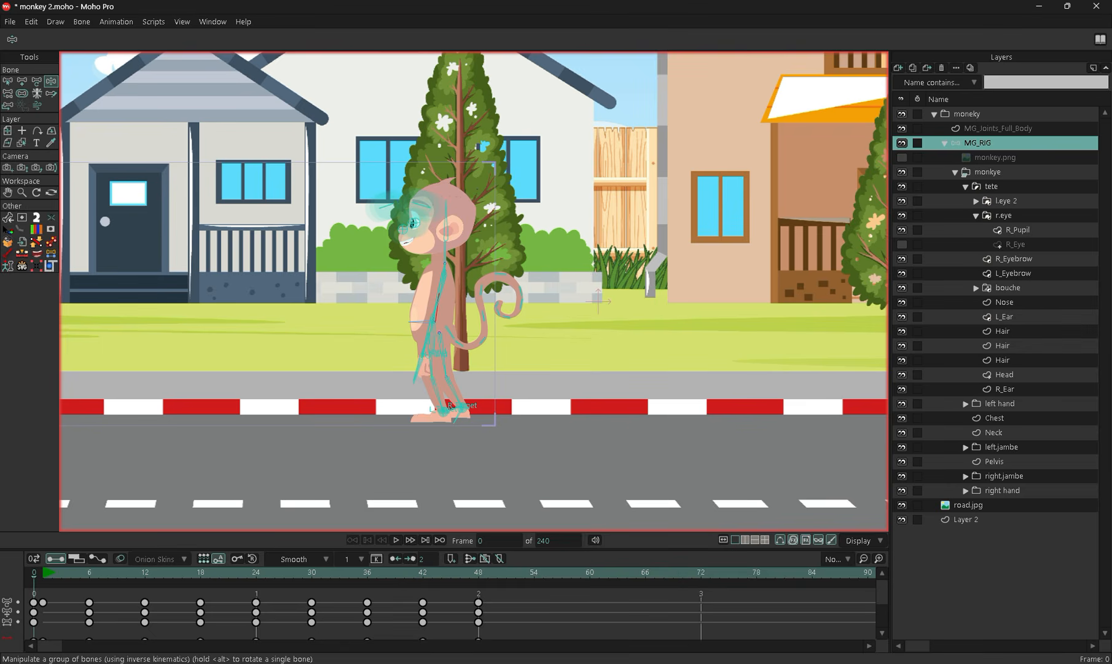
left_click(395, 540)
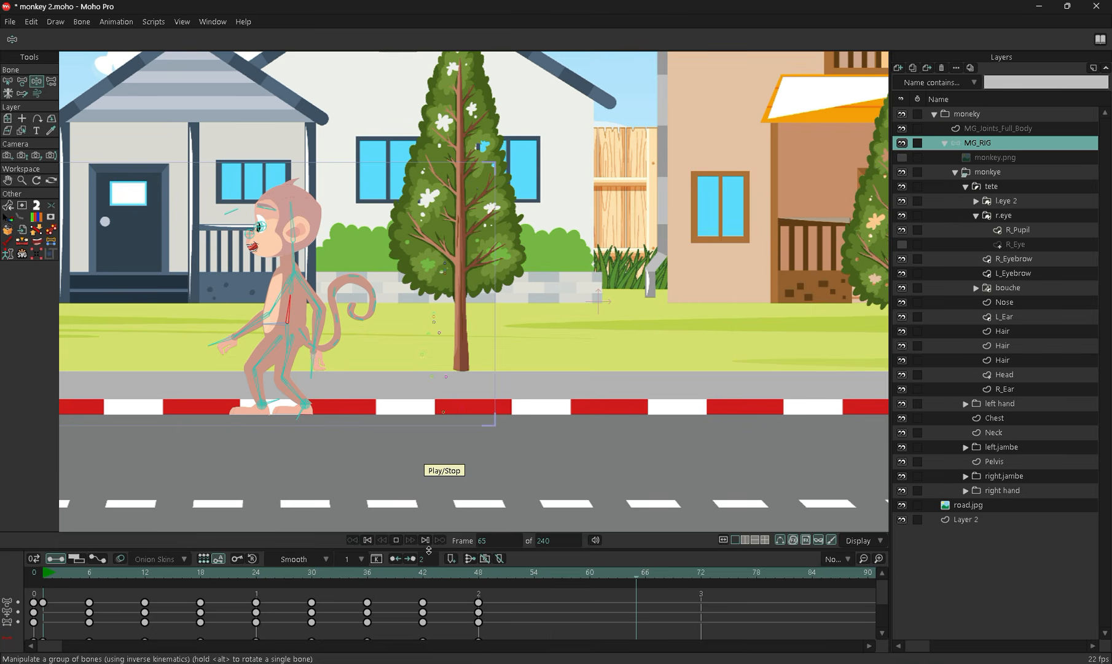
left_click(396, 539)
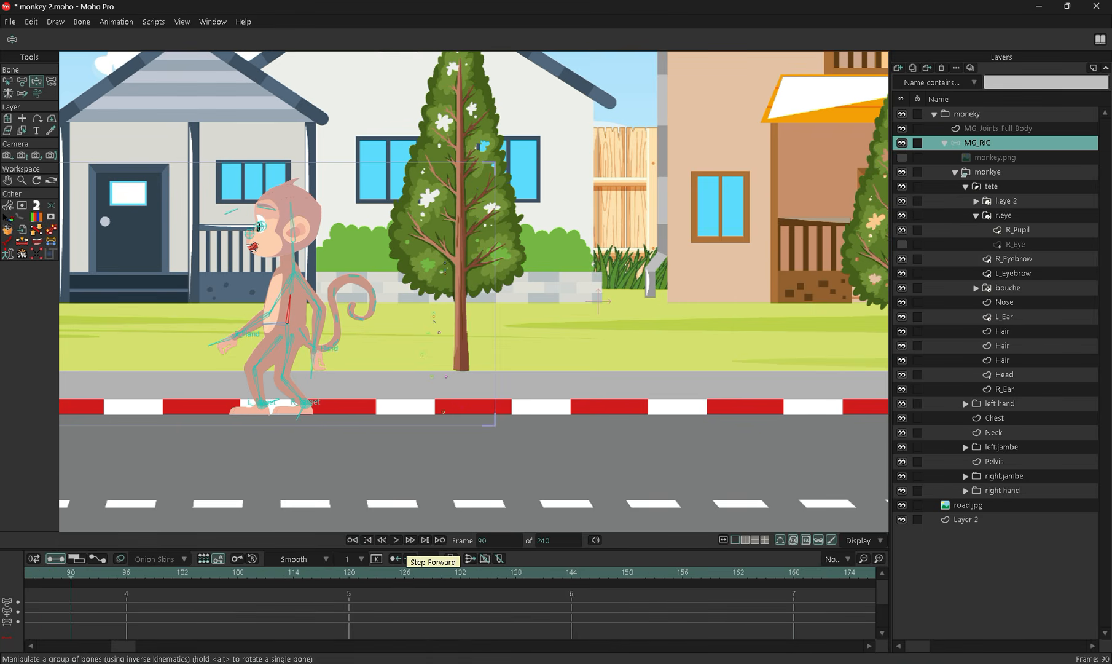
Enlarge the timeline and set all keyframes at frame 48 to Cycle interpolation, looping back to absolute frame 2
left_click_drag(313, 548, 335, 455)
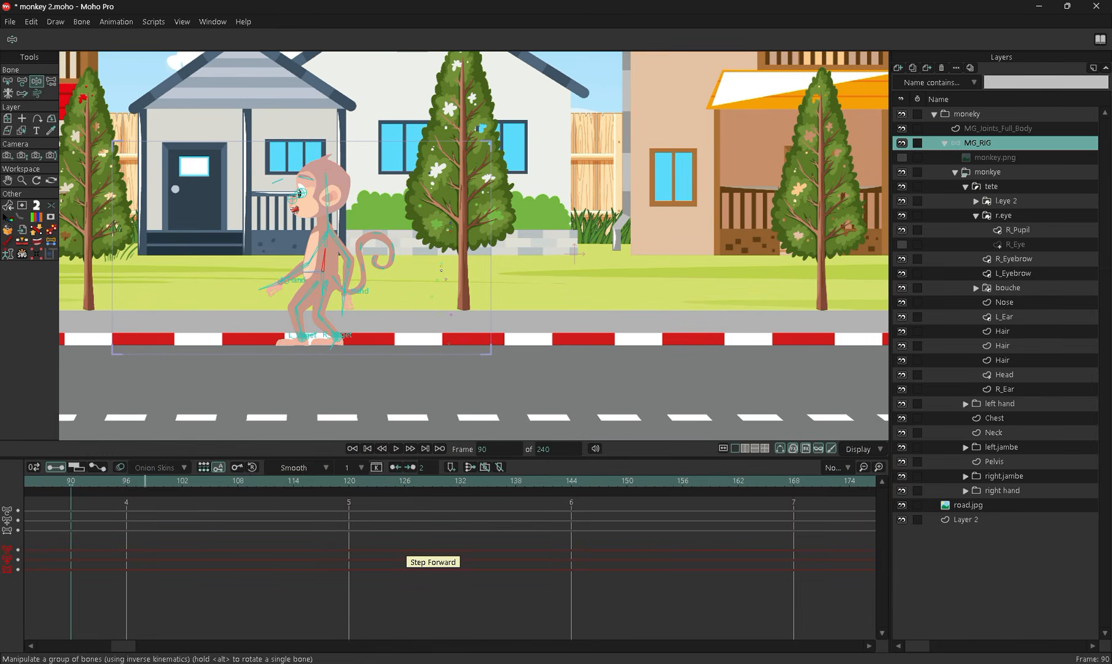
left_click_drag(532, 603, 473, 495)
right_click(479, 530)
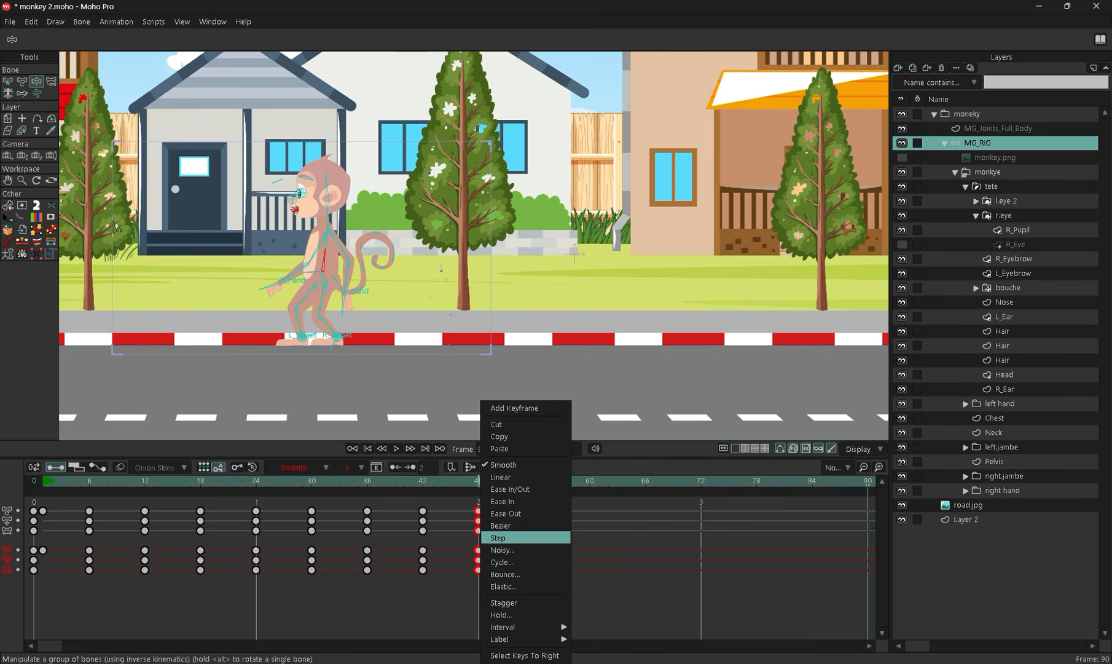
left_click(501, 561)
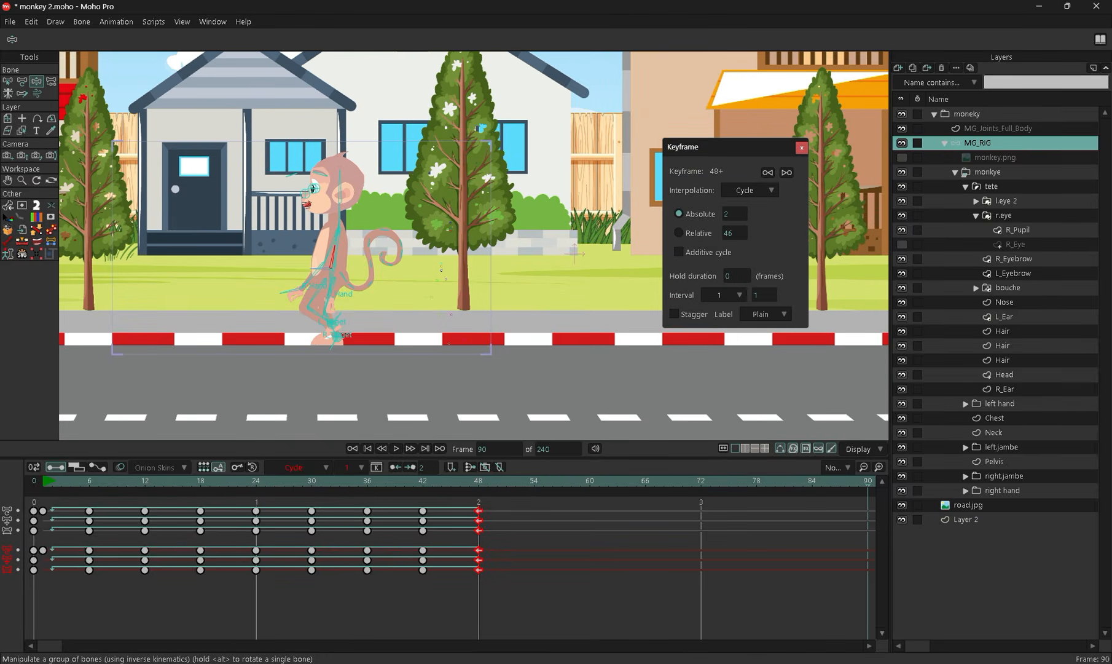
Return to frame 0, select all bones of the MG_RIG layer and hide them
left_click(352, 448)
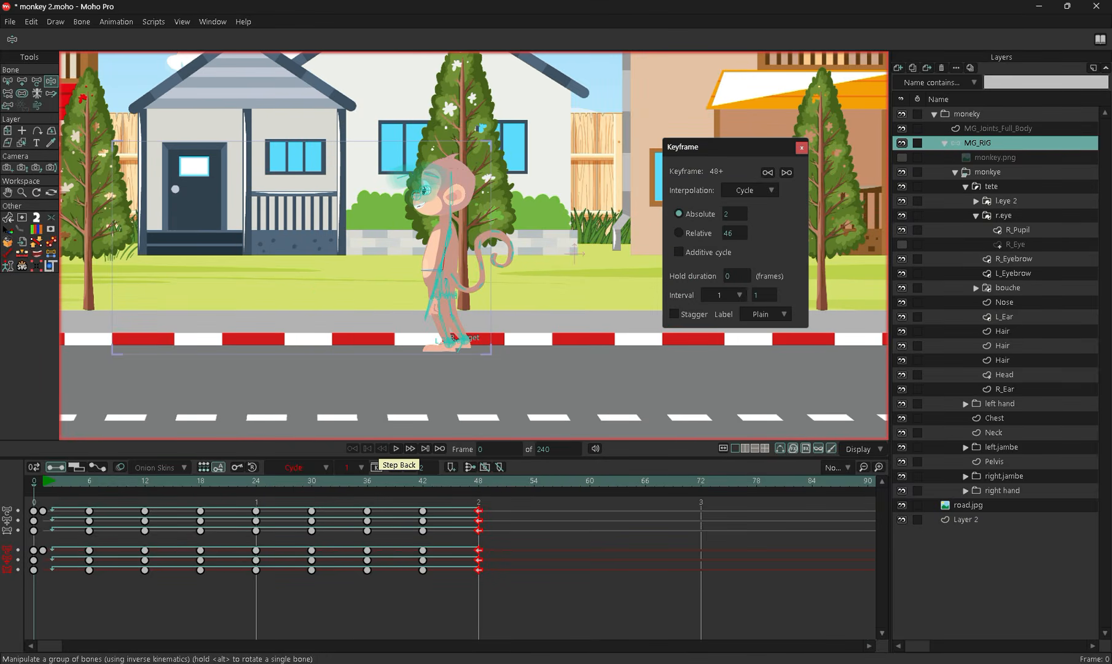
key("z")
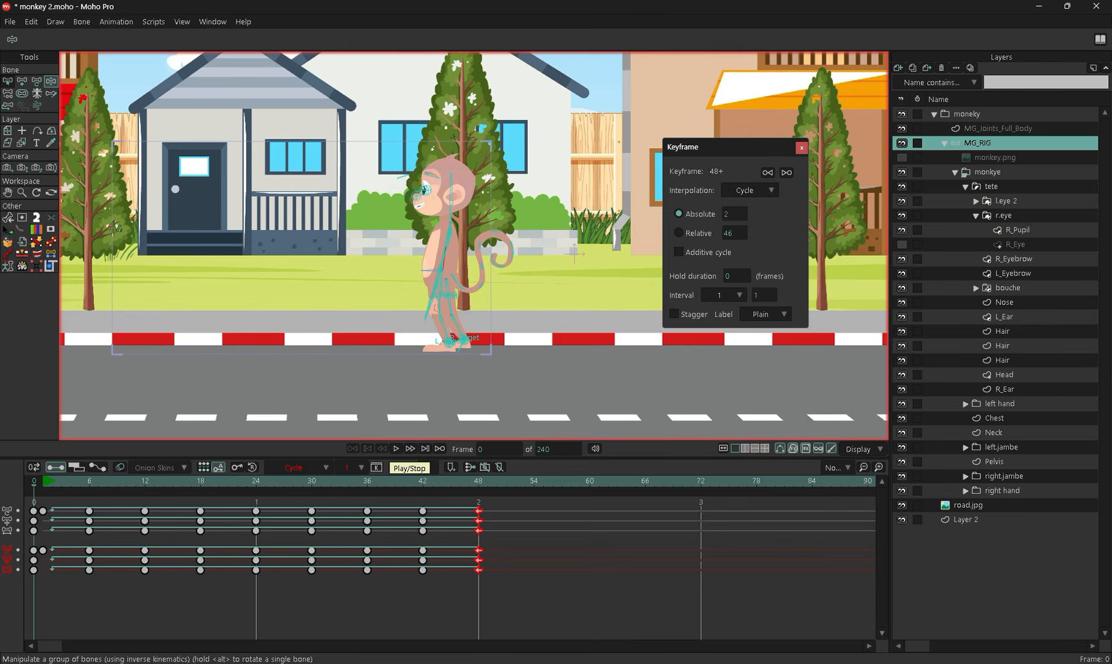
left_click_drag(315, 134, 605, 378)
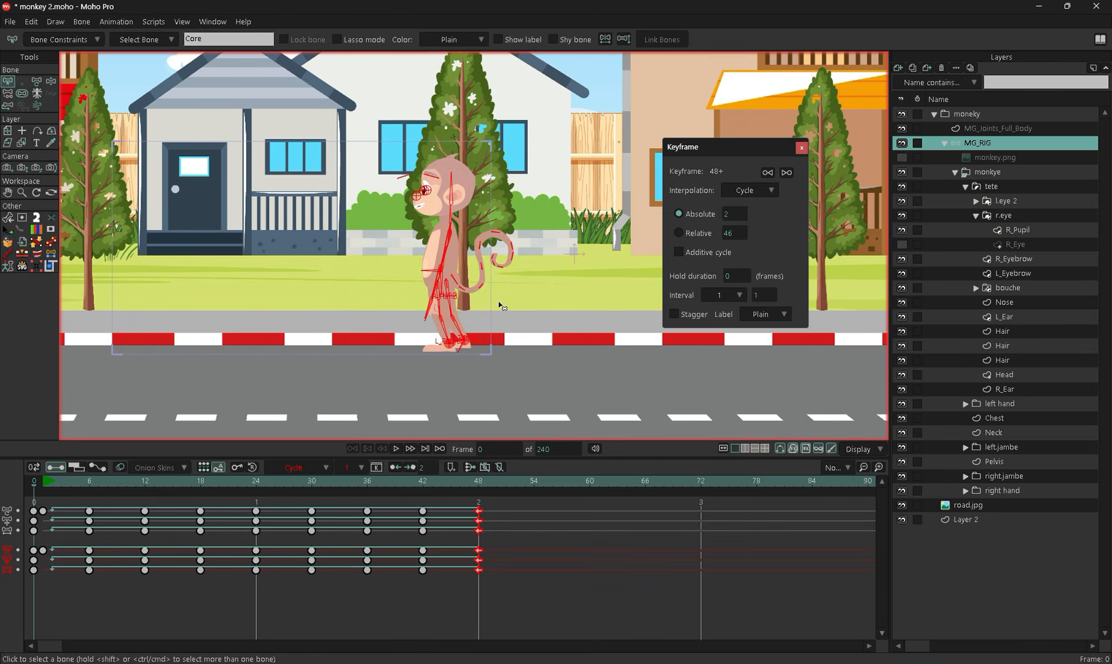
left_click(82, 21)
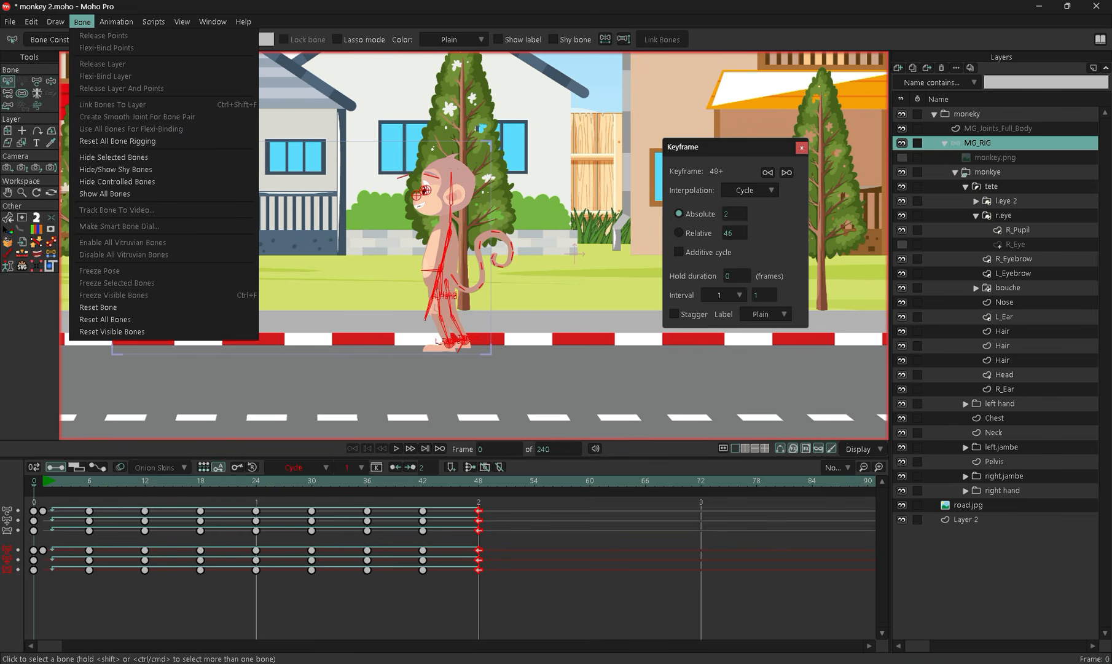
left_click(109, 157)
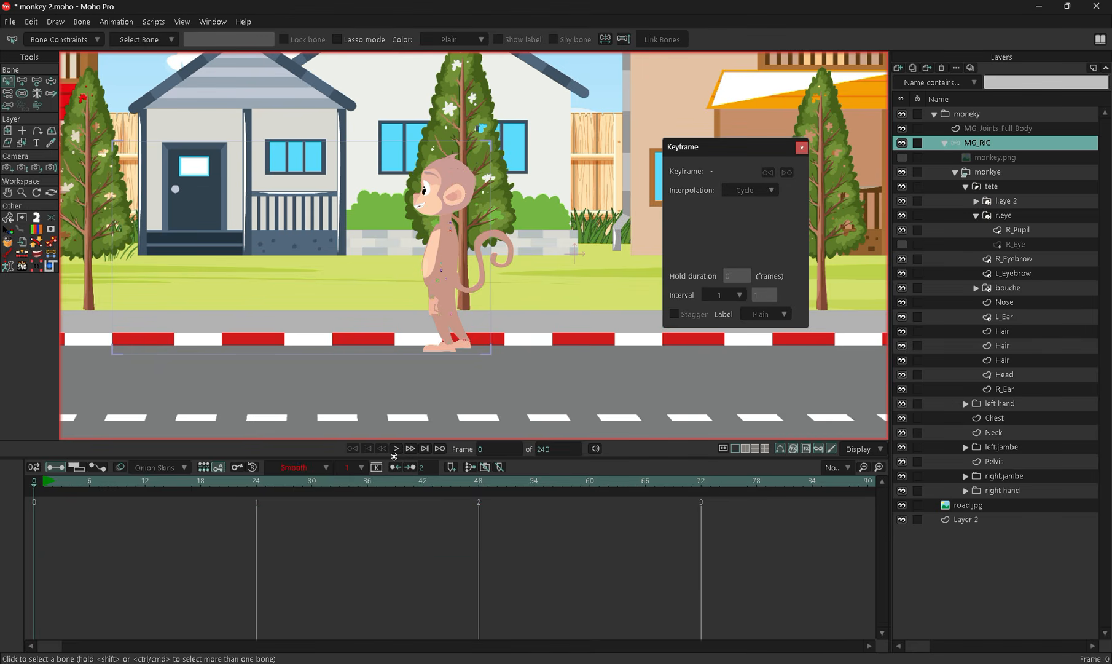
Play the looping walk with the bones hidden and the timeline shrunk to review the motion, then stop playback
key("space")
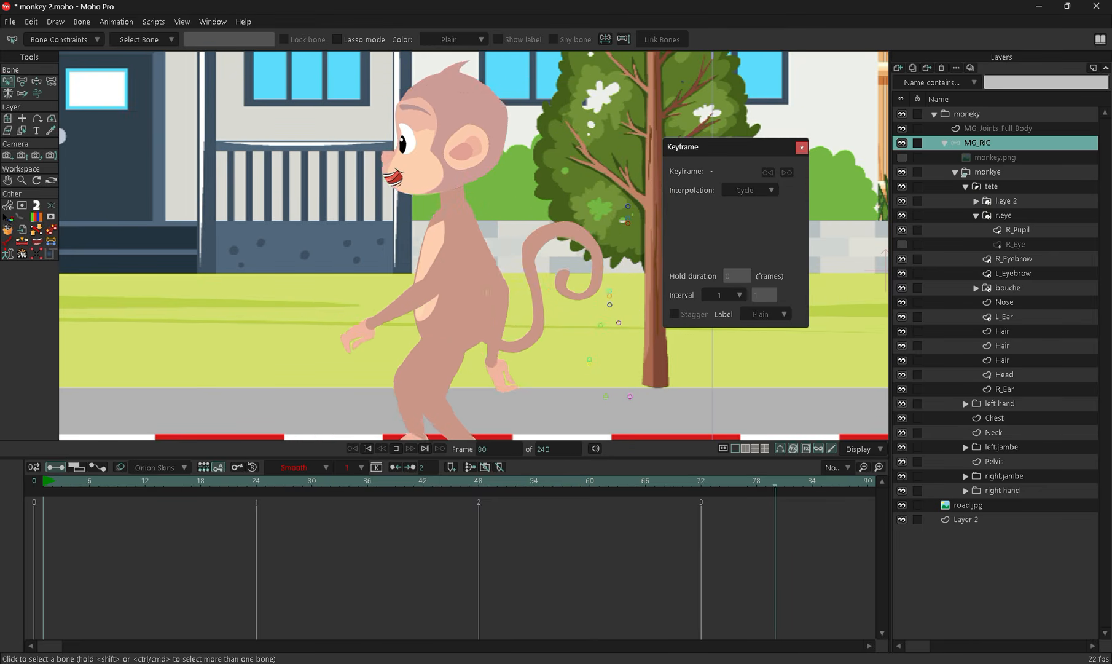
left_click_drag(327, 457, 345, 642)
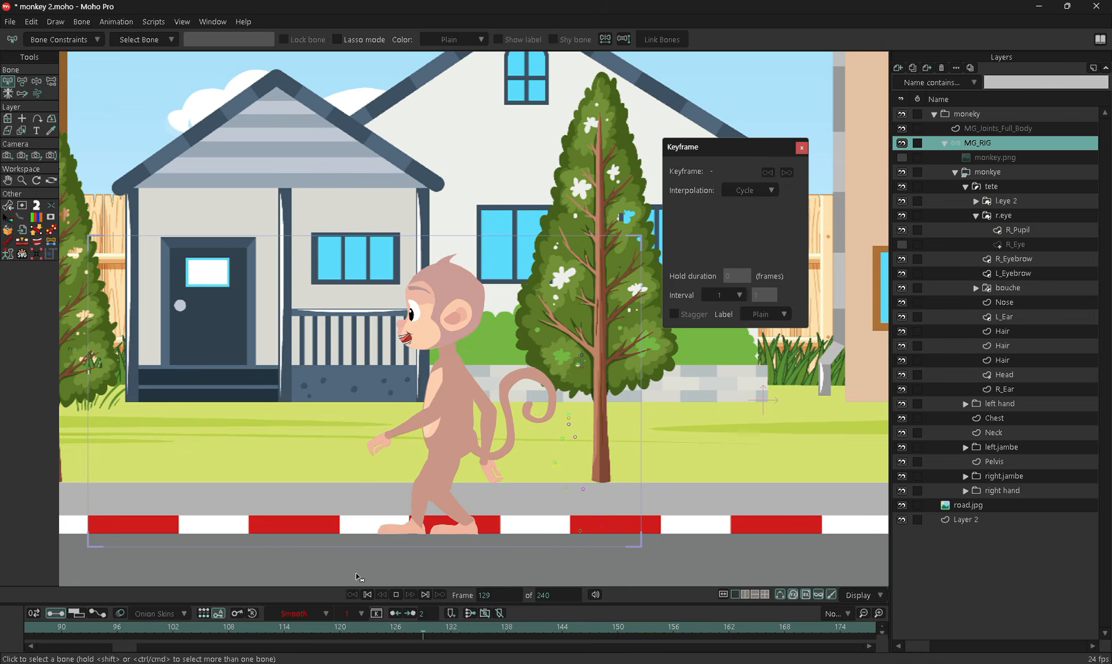
key("space")
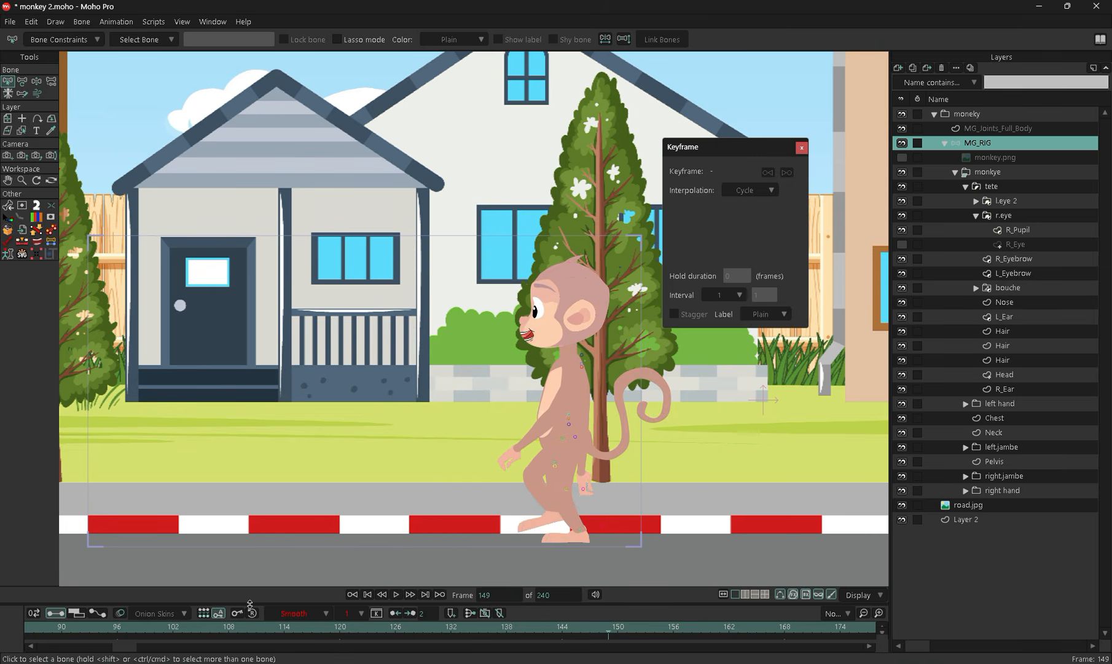
Enlarge the timeline and show all bones of the MG_RIG layer again
left_click_drag(250, 582, 268, 453)
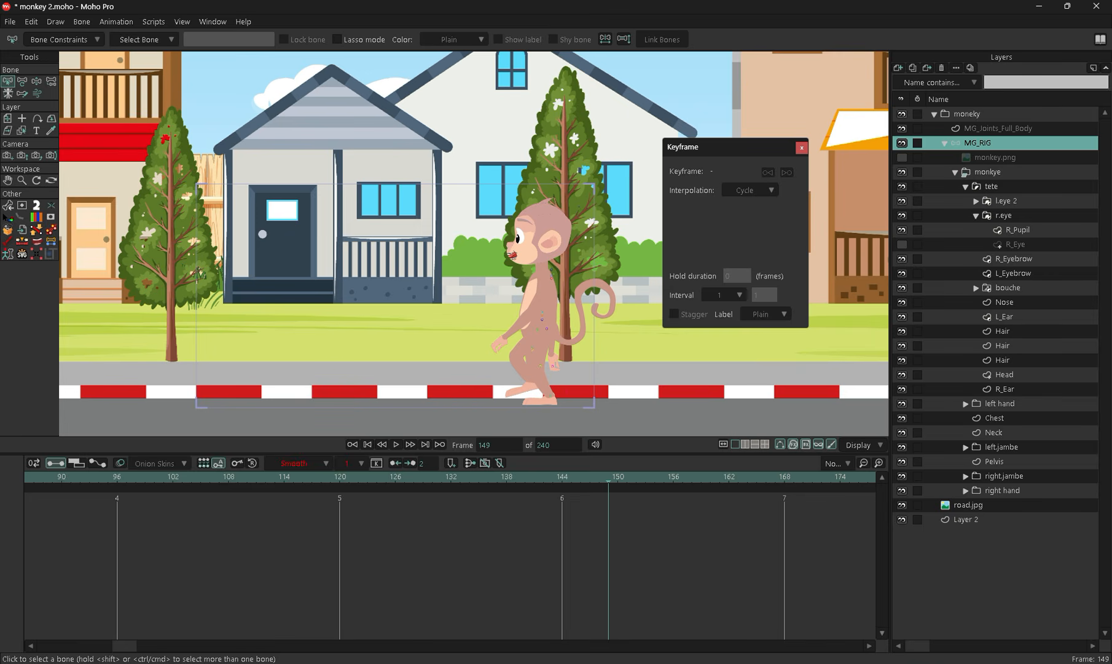
left_click(82, 21)
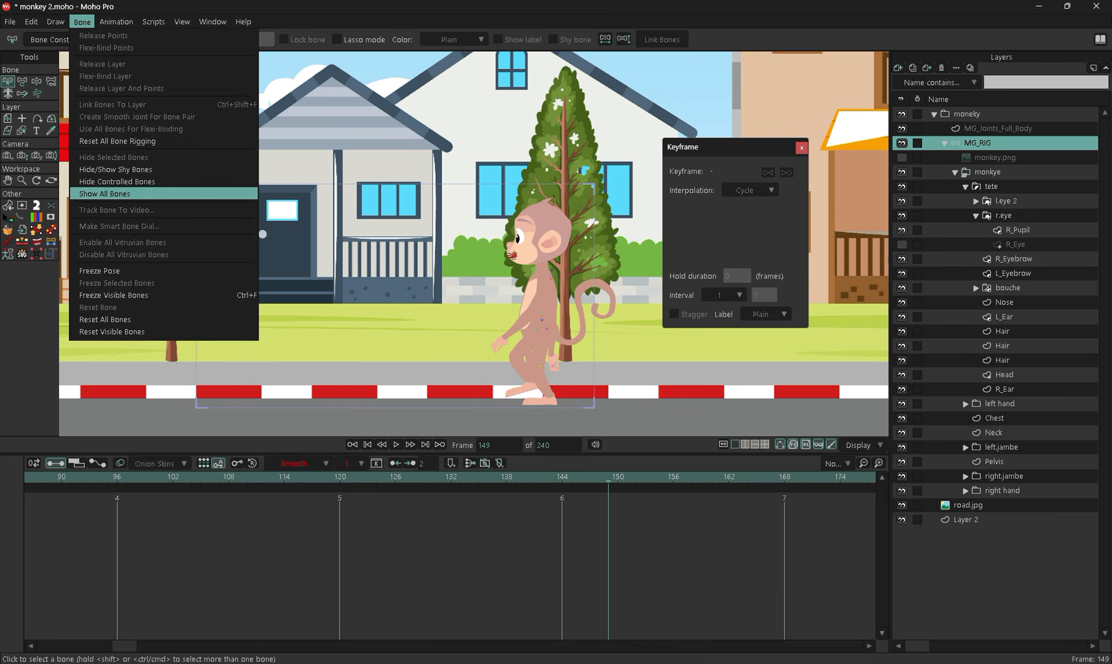
left_click(105, 194)
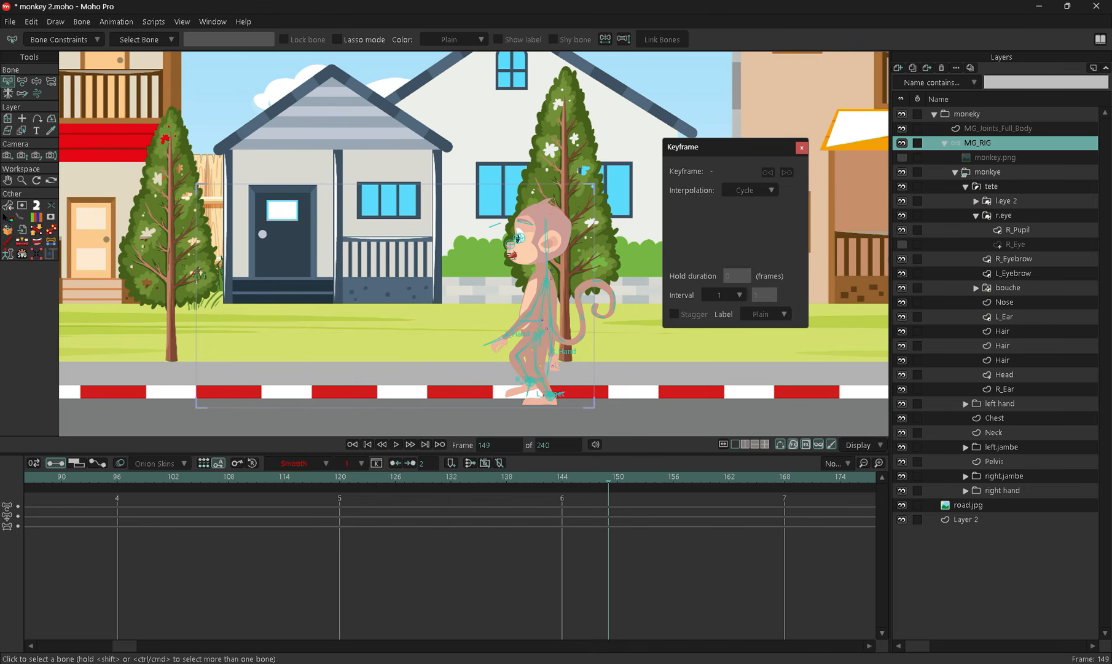
At frame 12, pose the tail with the Manipulate Bones tool, swinging its curl slightly away from the monkey's back
scroll(449, 553, "left", 10)
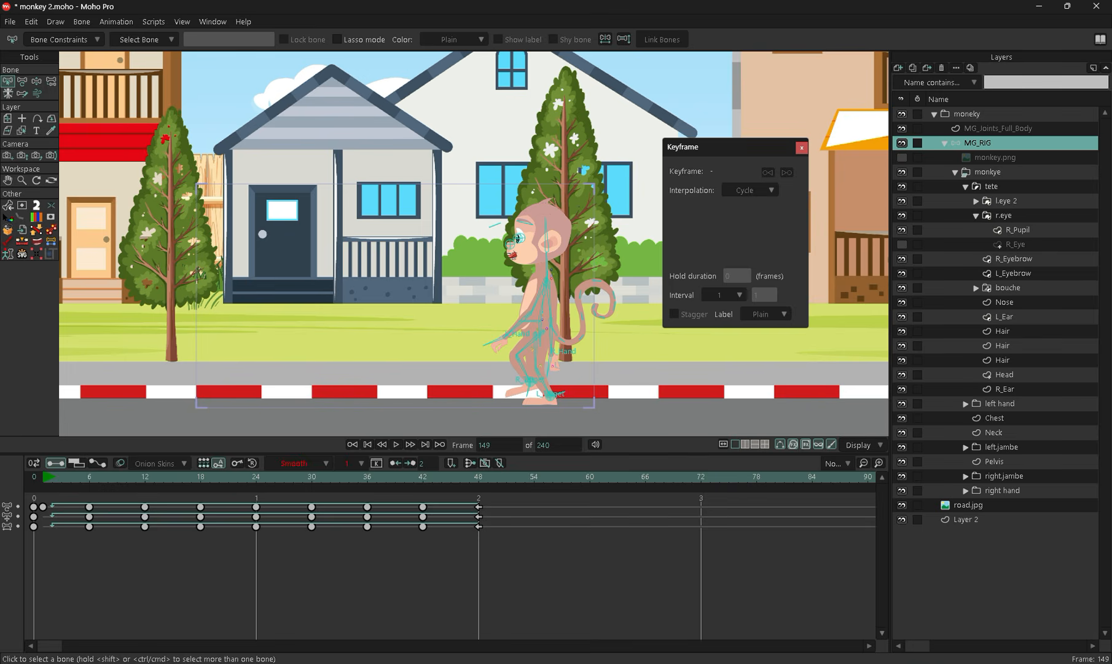
scroll(475, 344, "up", 3)
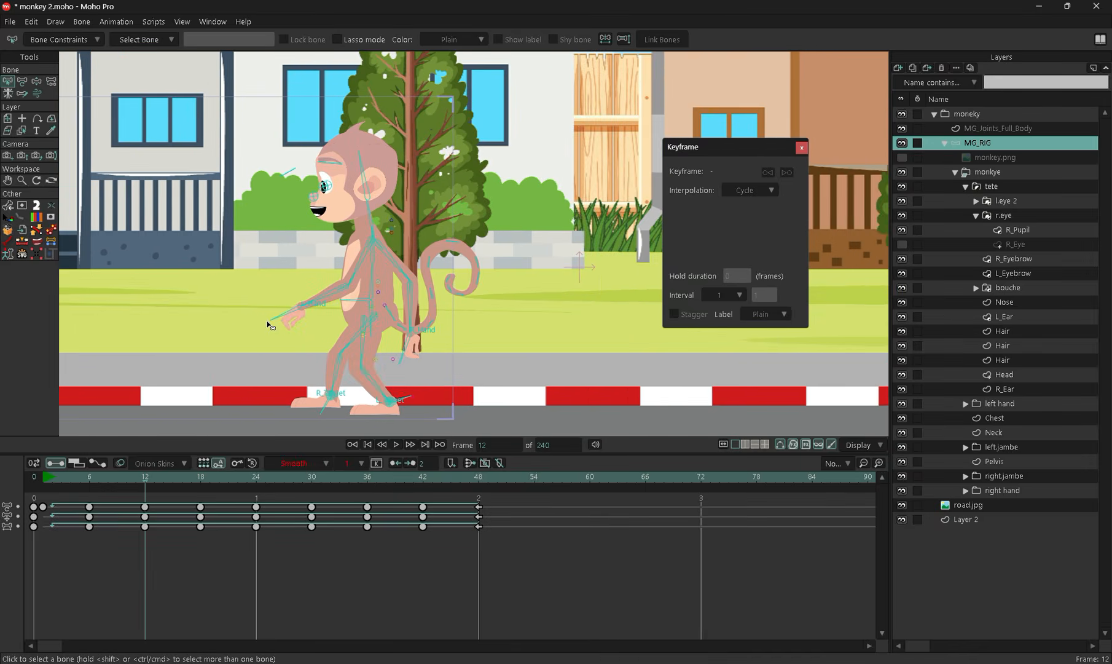
scroll(443, 354, "up", 2)
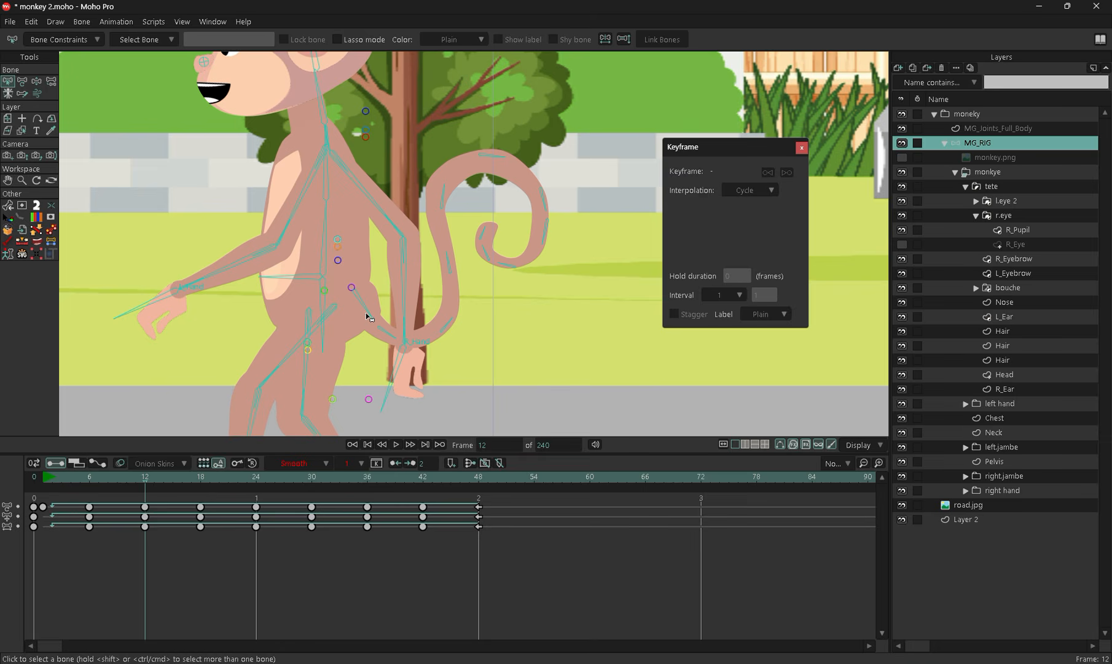
left_click(36, 80)
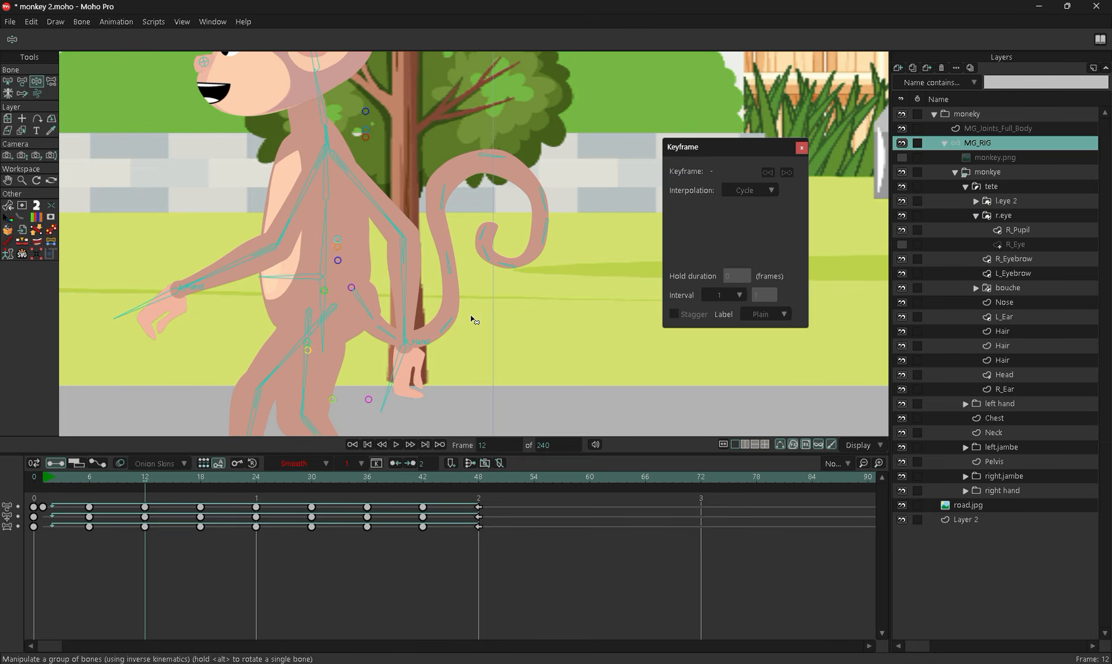
left_click_drag(448, 258, 452, 263)
left_click_drag(451, 322, 449, 330)
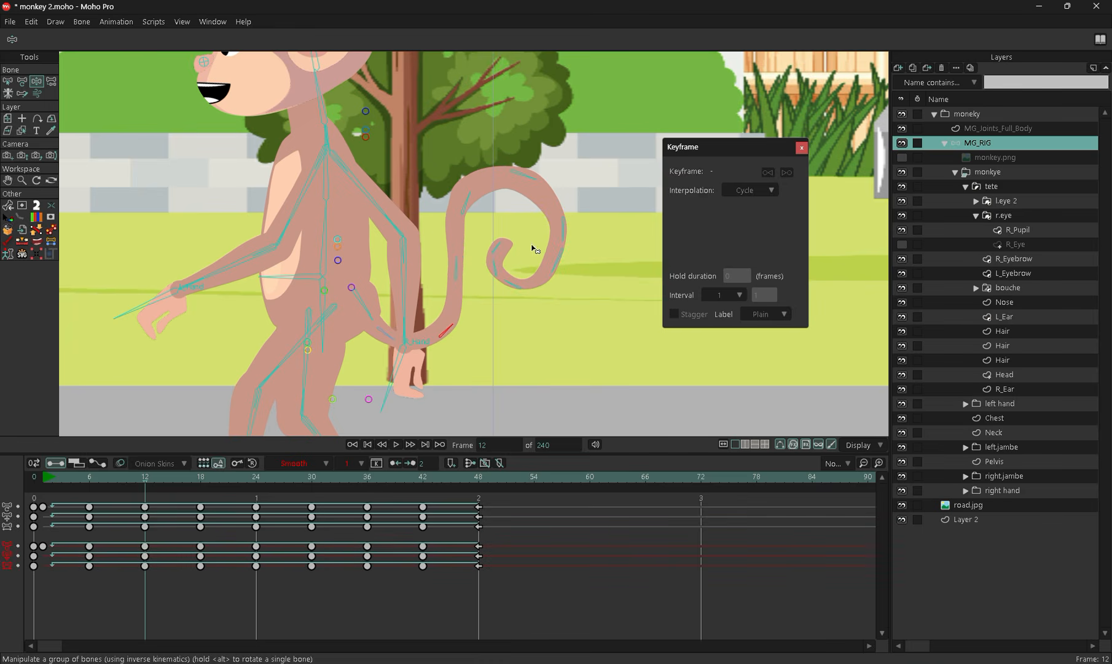
left_click_drag(534, 180, 535, 181)
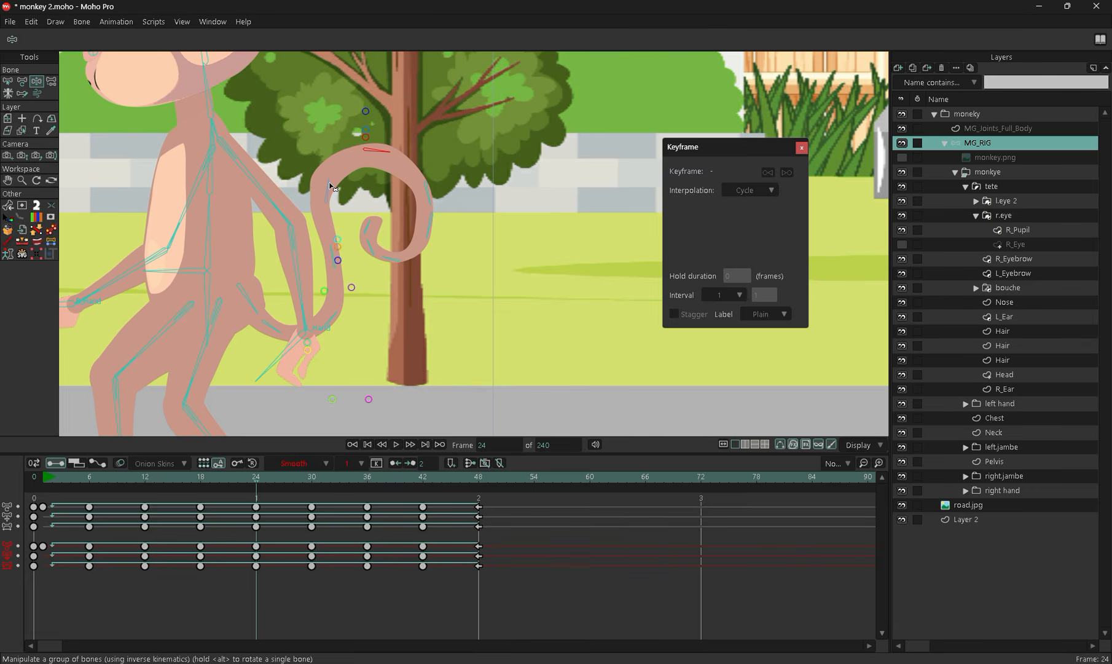
At frame 24, lower the tail away from the back and open its curl into a wide, downward-hanging hook
left_click_drag(330, 187, 333, 191)
left_click_drag(331, 263, 334, 327)
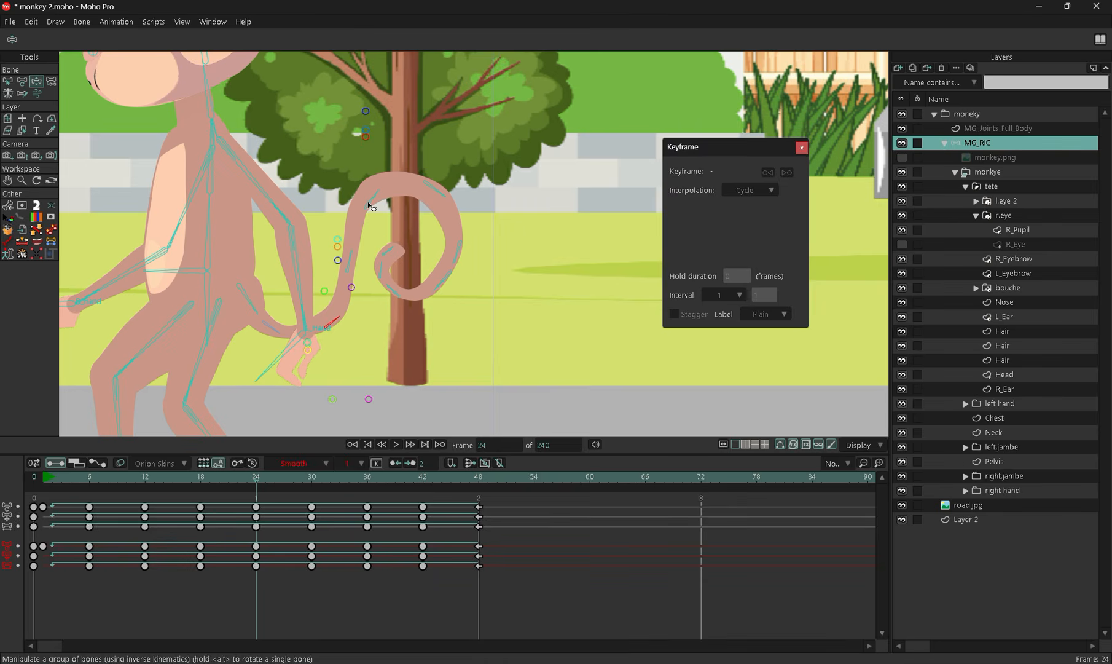
left_click_drag(369, 205, 370, 226)
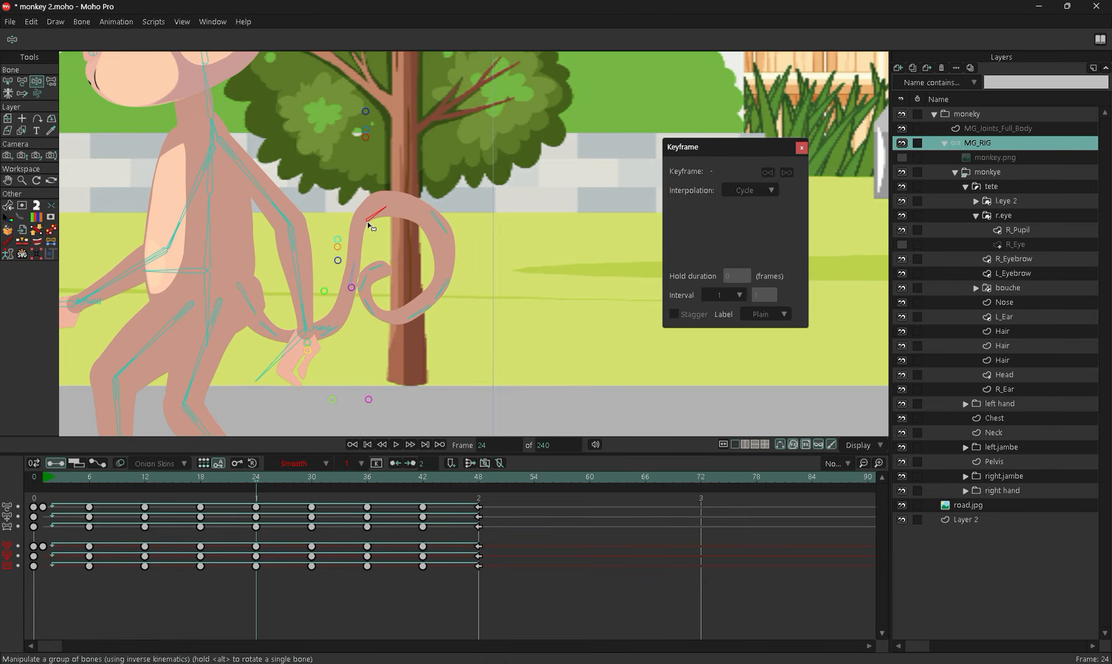
left_click(270, 333)
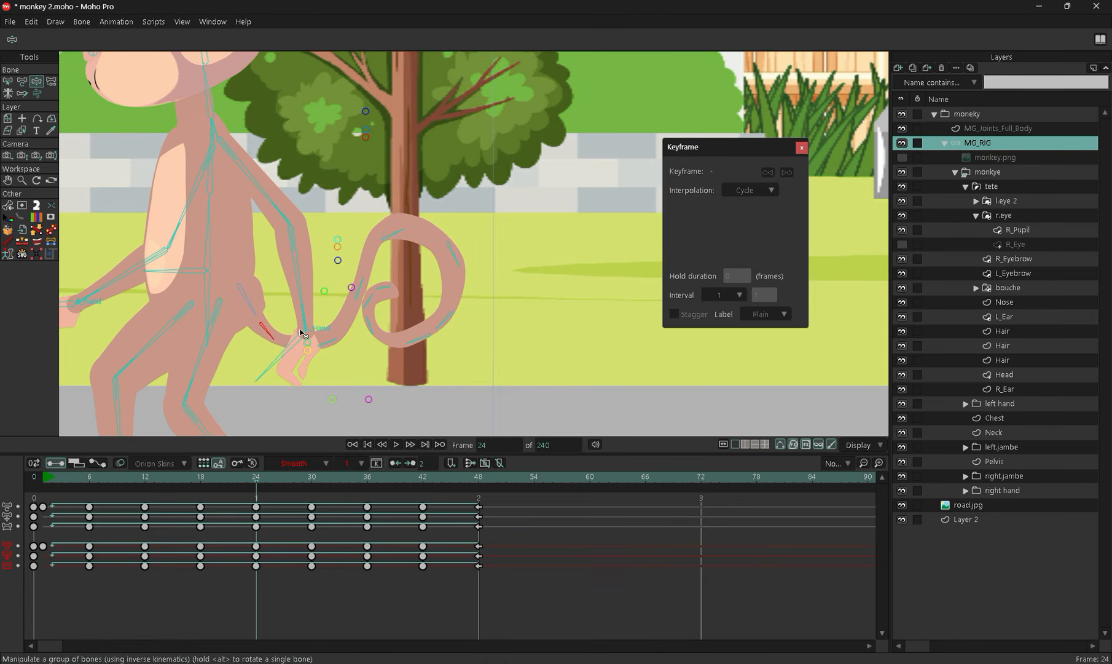
left_click_drag(416, 334, 449, 327)
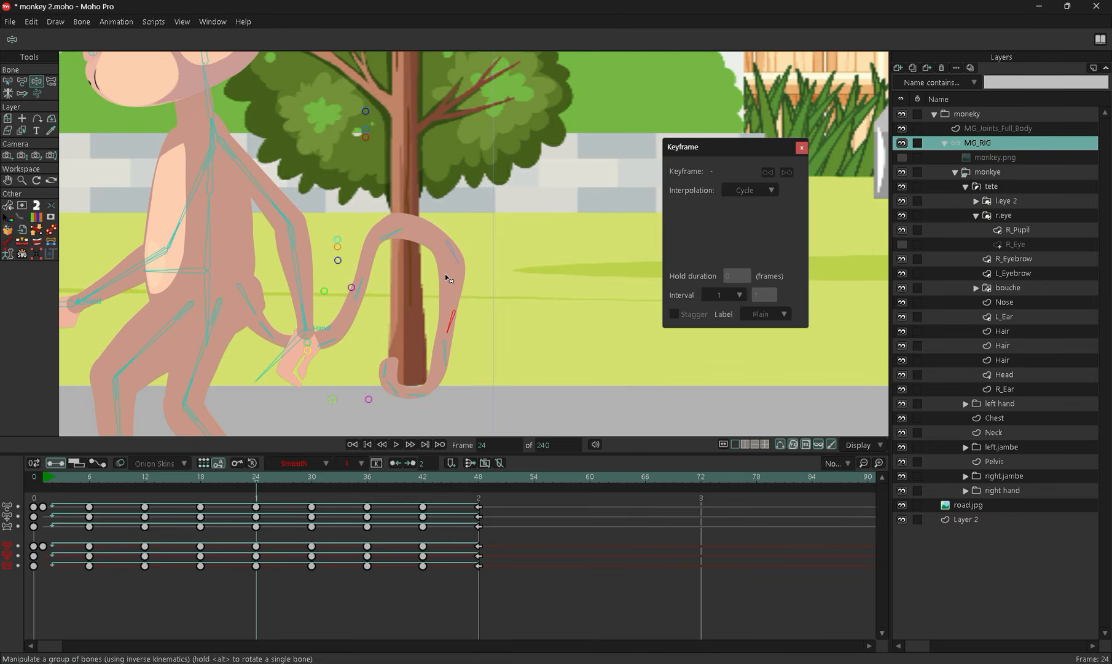
left_click_drag(458, 254, 453, 252)
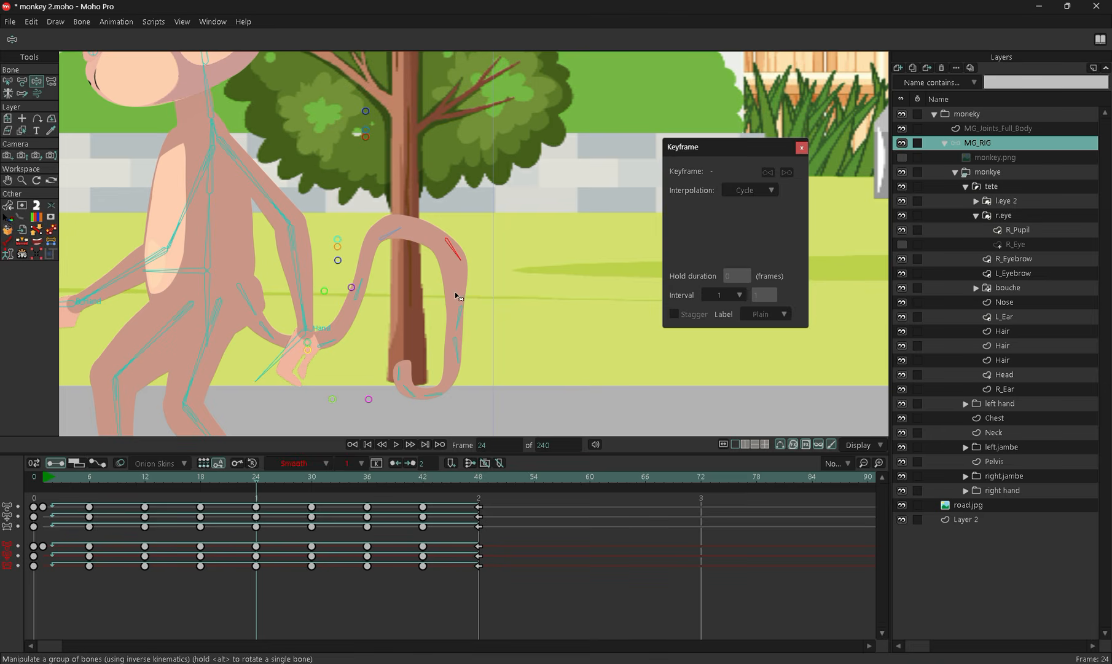
left_click_drag(463, 318, 461, 299)
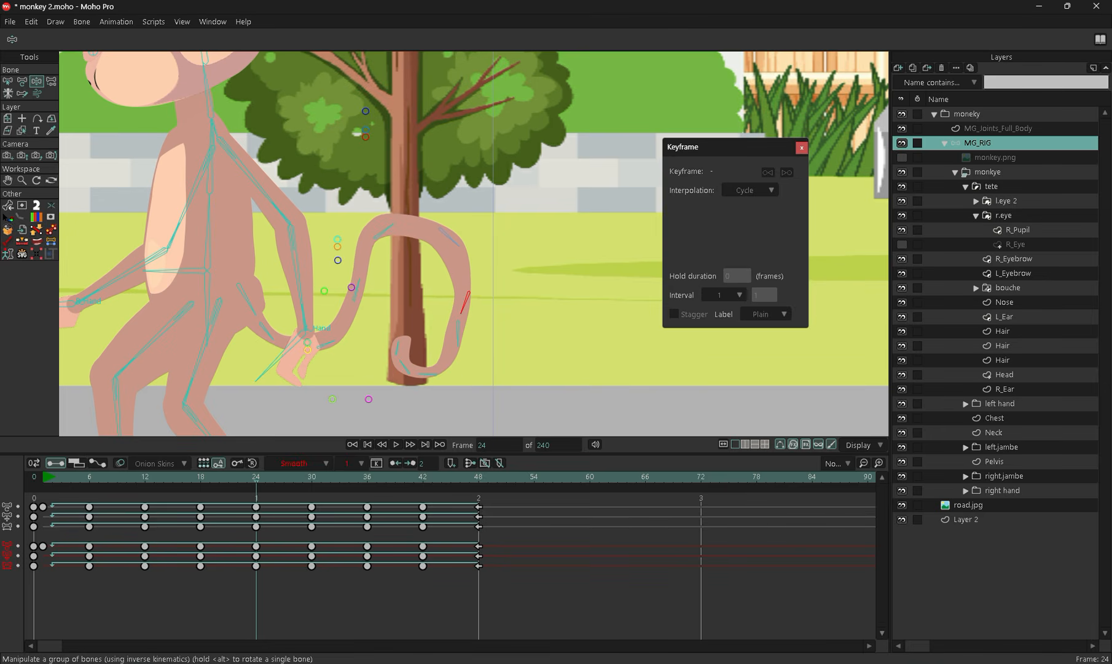
At frame 36, bend the tail's base and upper bones so the curl swings back and slightly down
key("space")
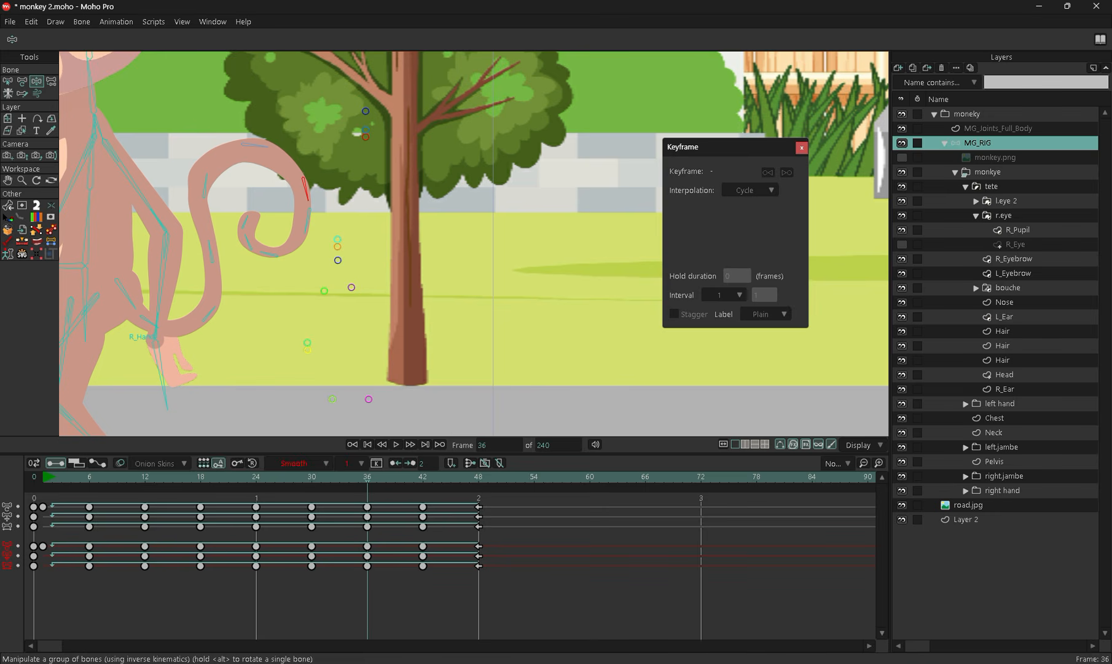
left_click_drag(278, 334, 392, 294)
left_click_drag(343, 191, 352, 198)
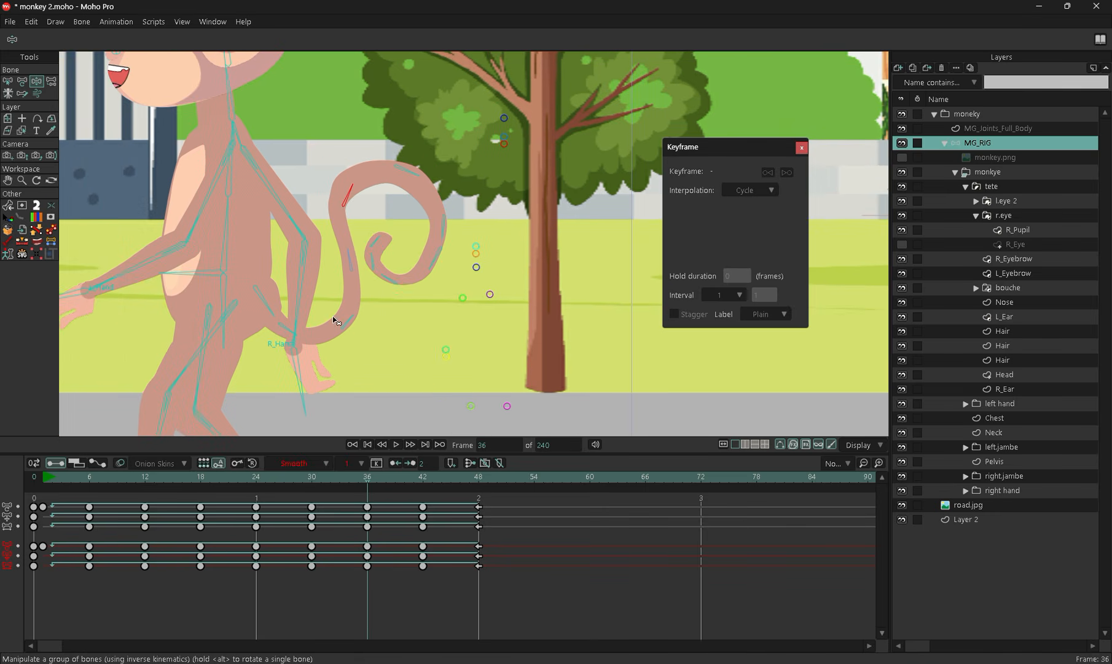
left_click_drag(344, 319, 335, 329)
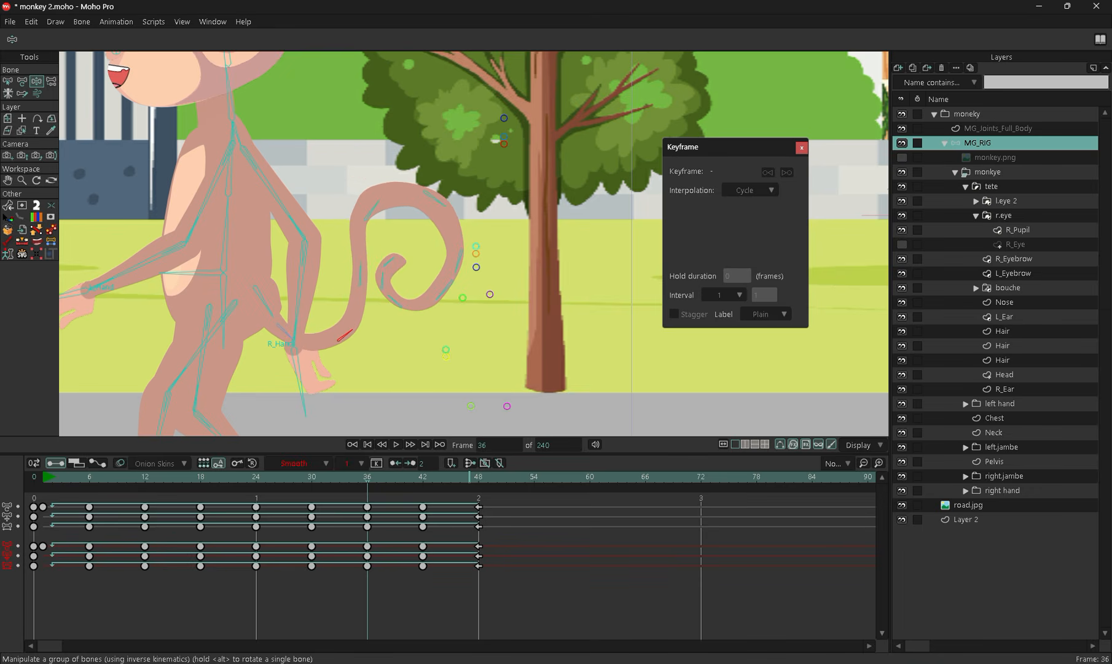
At frame 48, uncurl the tail's end and bend its outer bones so the tip hangs down behind the monkey
key("space")
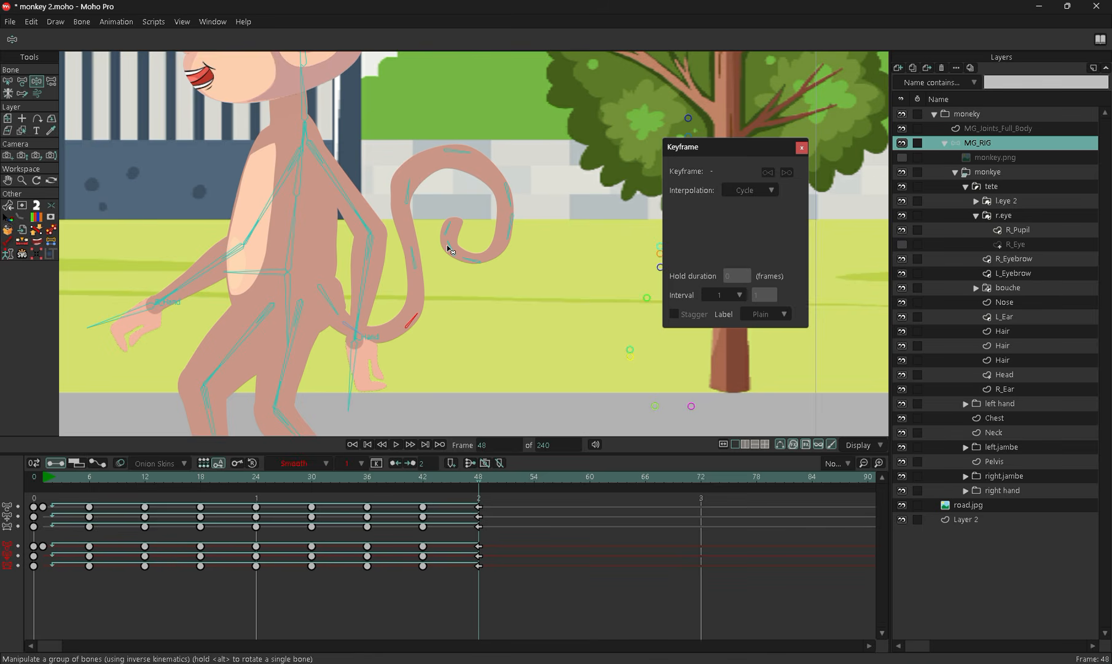
left_click_drag(451, 251, 532, 277)
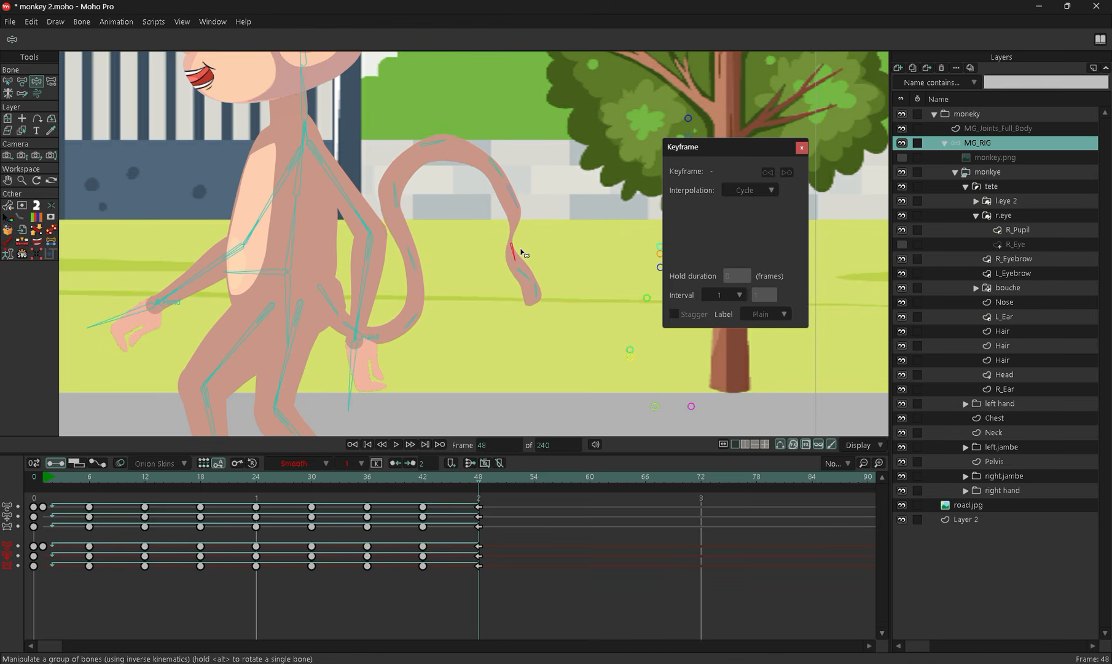
mouse_move(516, 212)
left_mouse_down()
mouse_move(539, 186)
mouse_move(509, 174)
mouse_move(494, 135)
mouse_move(513, 162)
mouse_move(505, 174)
left_mouse_up()
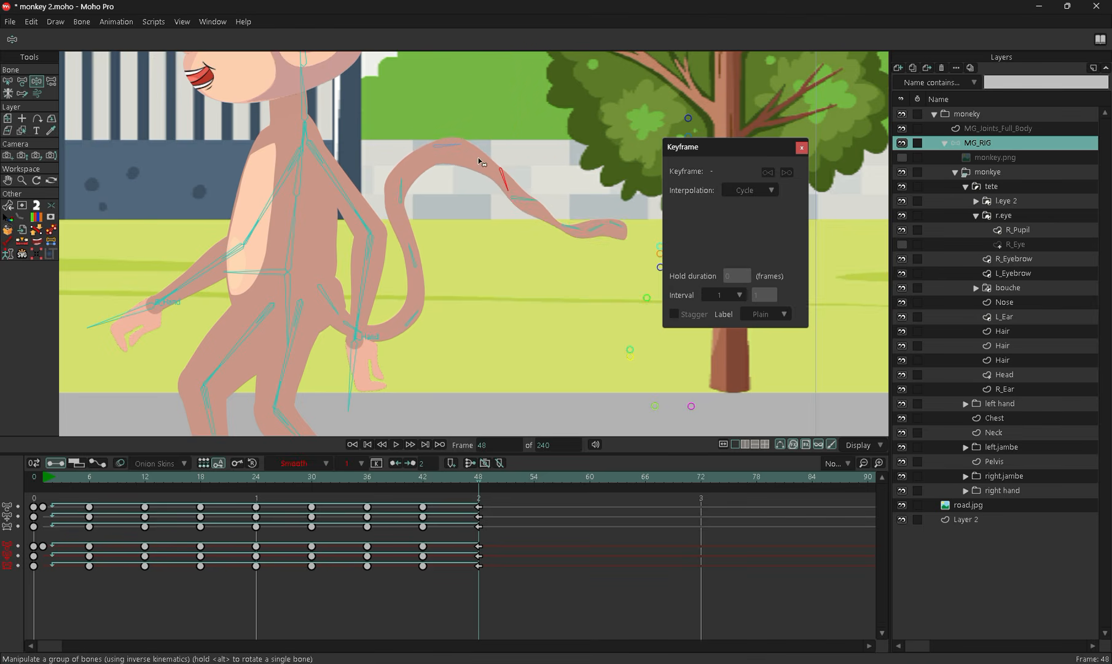
left_click_drag(452, 150, 457, 162)
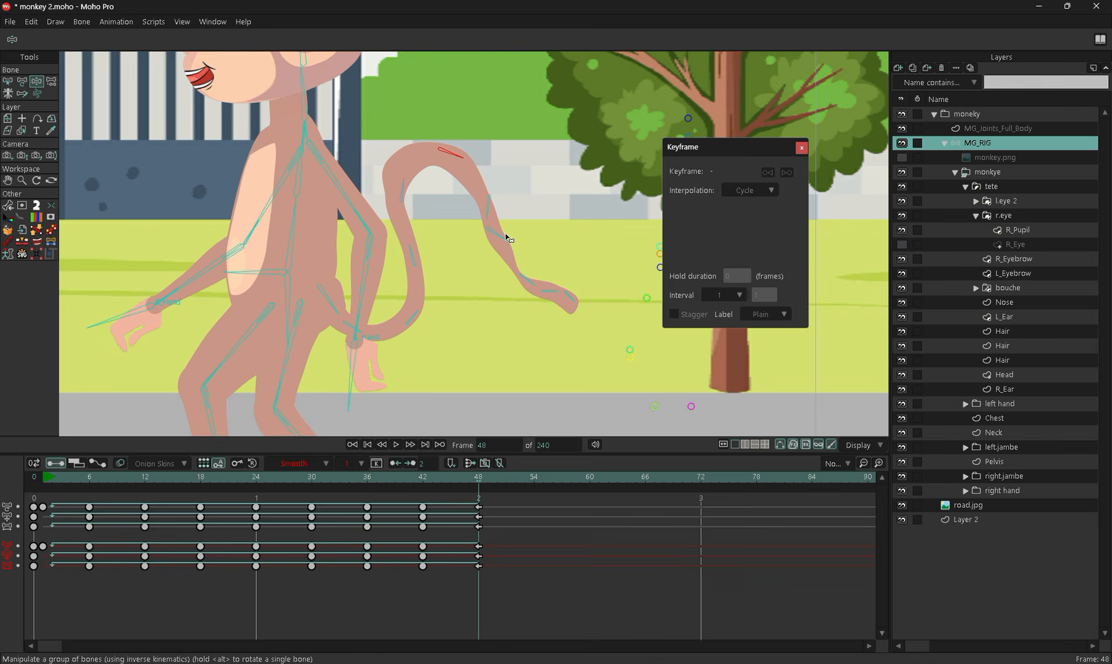
left_click_drag(505, 235, 496, 242)
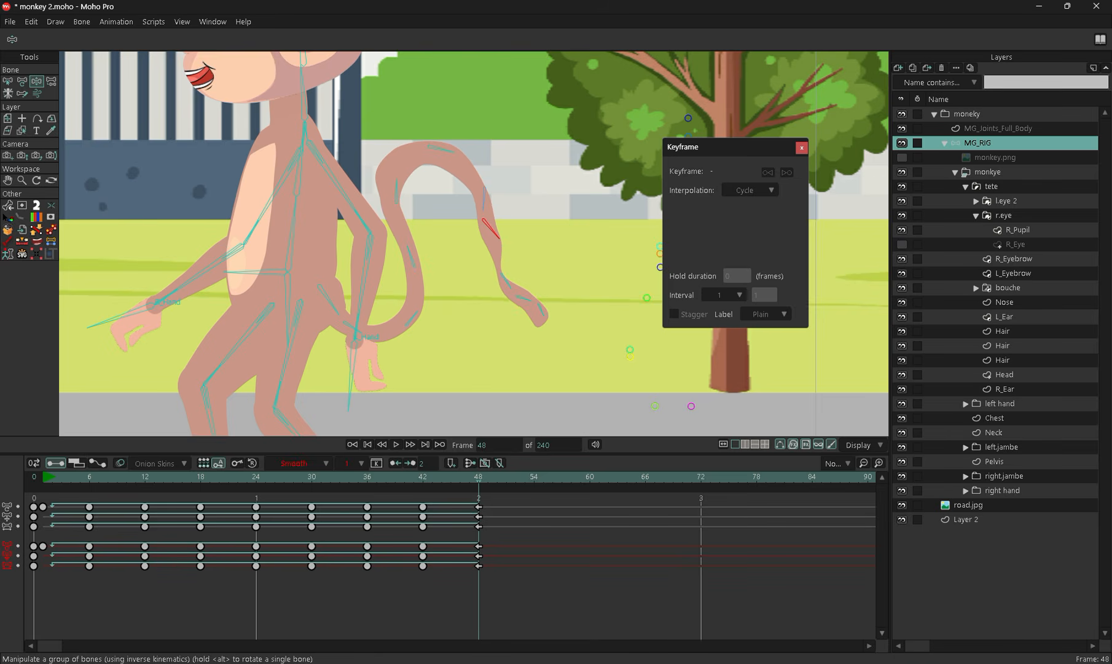
Return to frame 2, select the moneky layer and play the animation to review the tail motion
key("space")
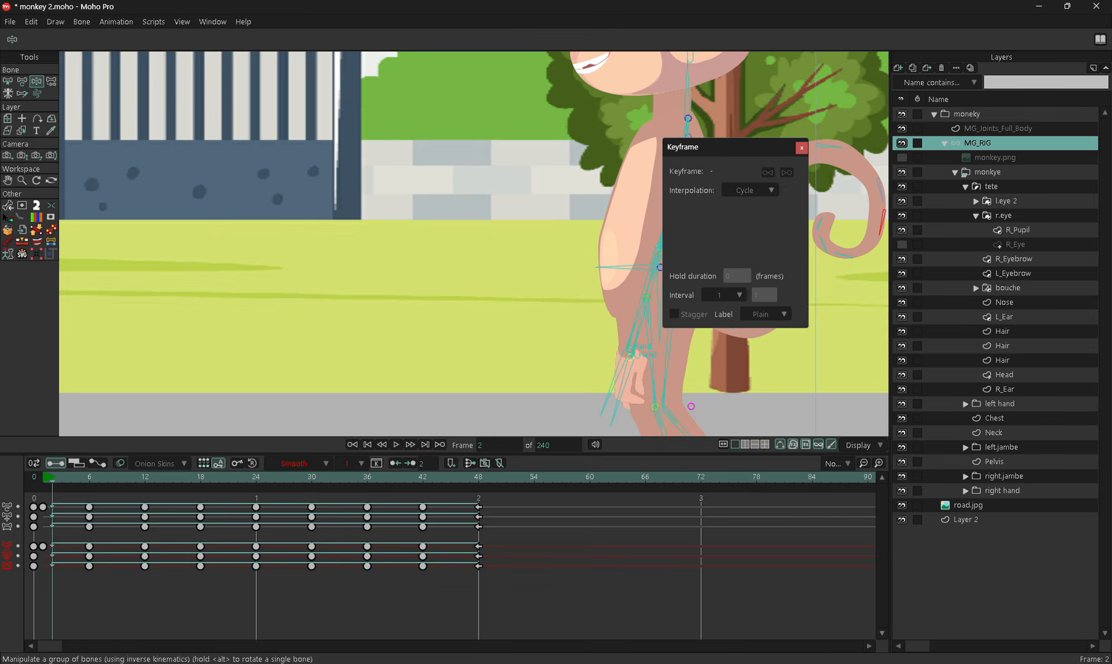
scroll(415, 345, "down", 4)
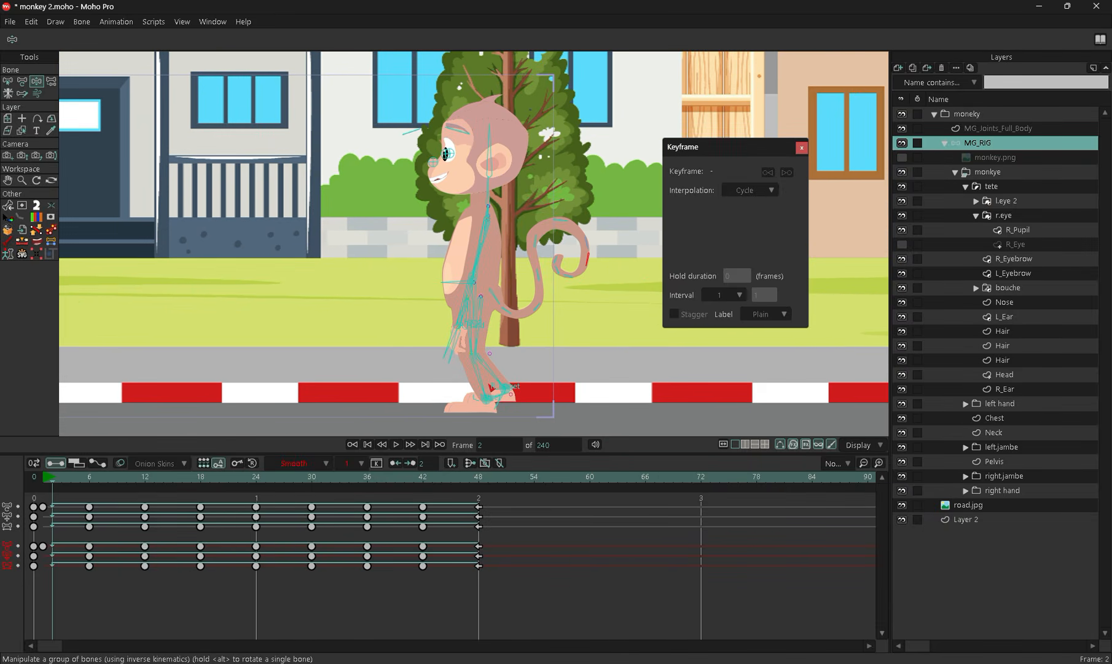
left_click(445, 154, "ctrl+alt")
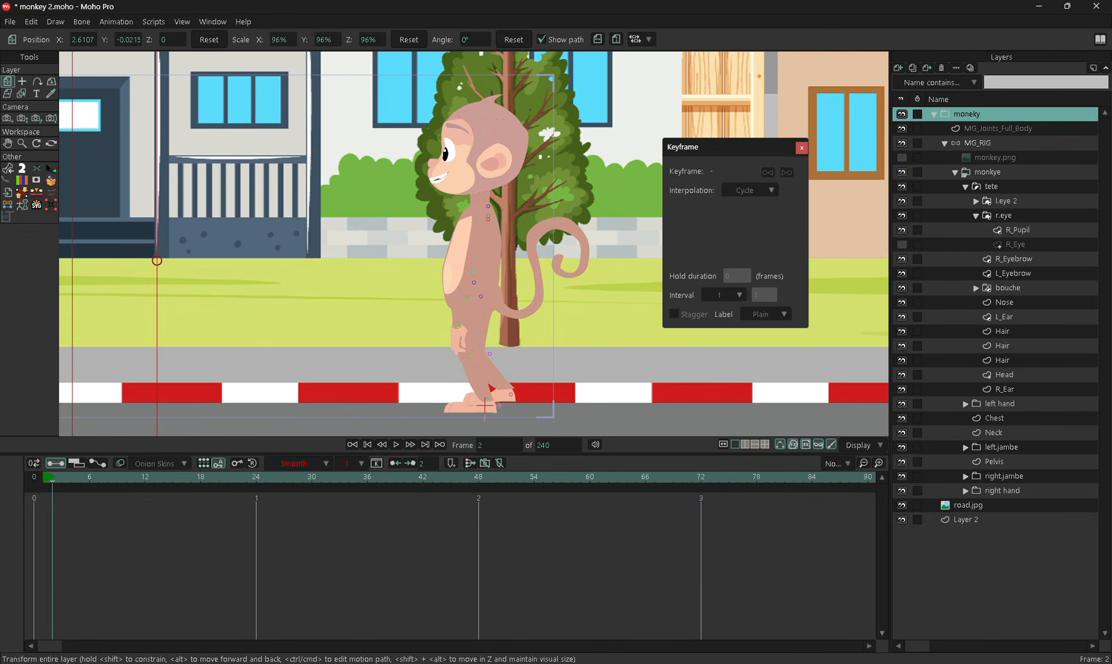
left_click(396, 444)
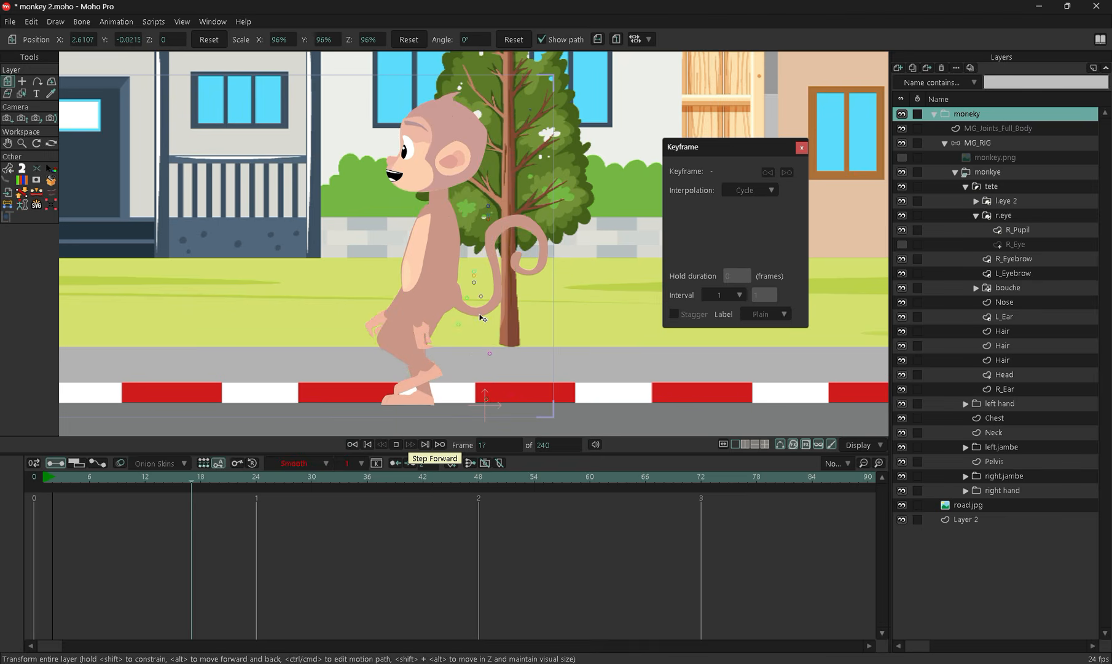